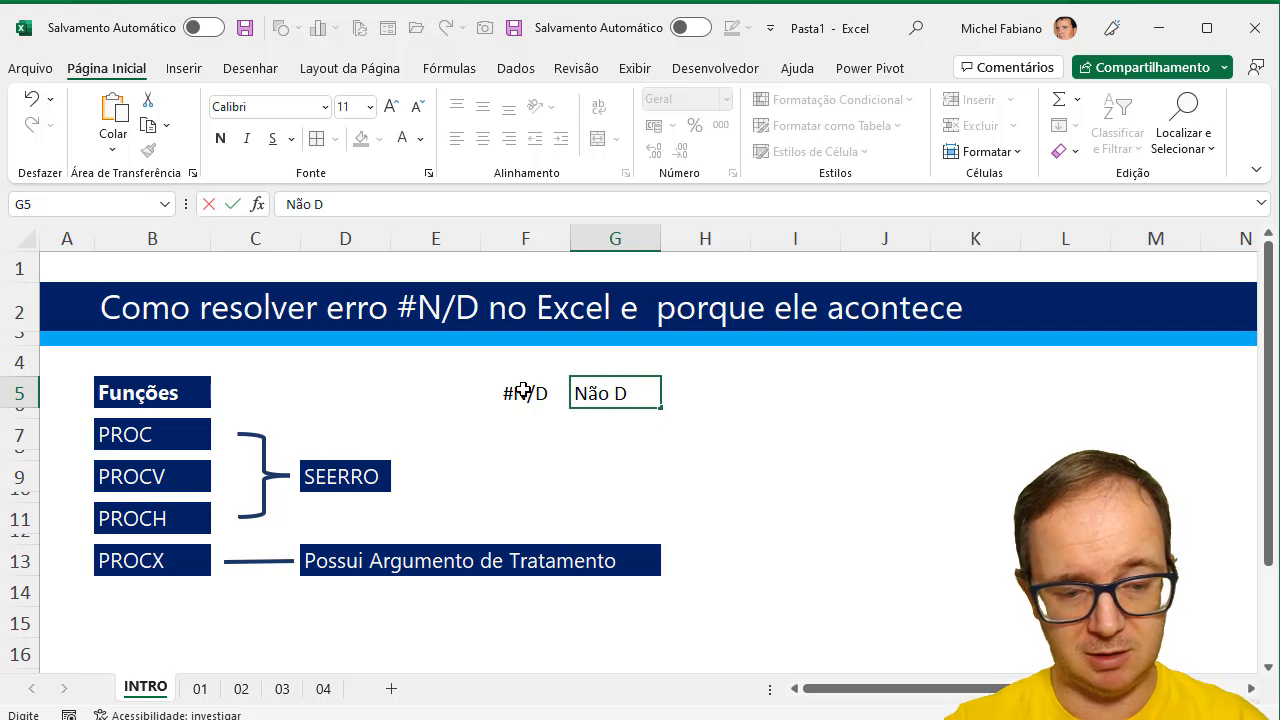
Step: Complete the text "Não Disponível" in cell G5, beside the #N/D label on the INTRO sheet
{"action": "type", "text": "sponúv"}
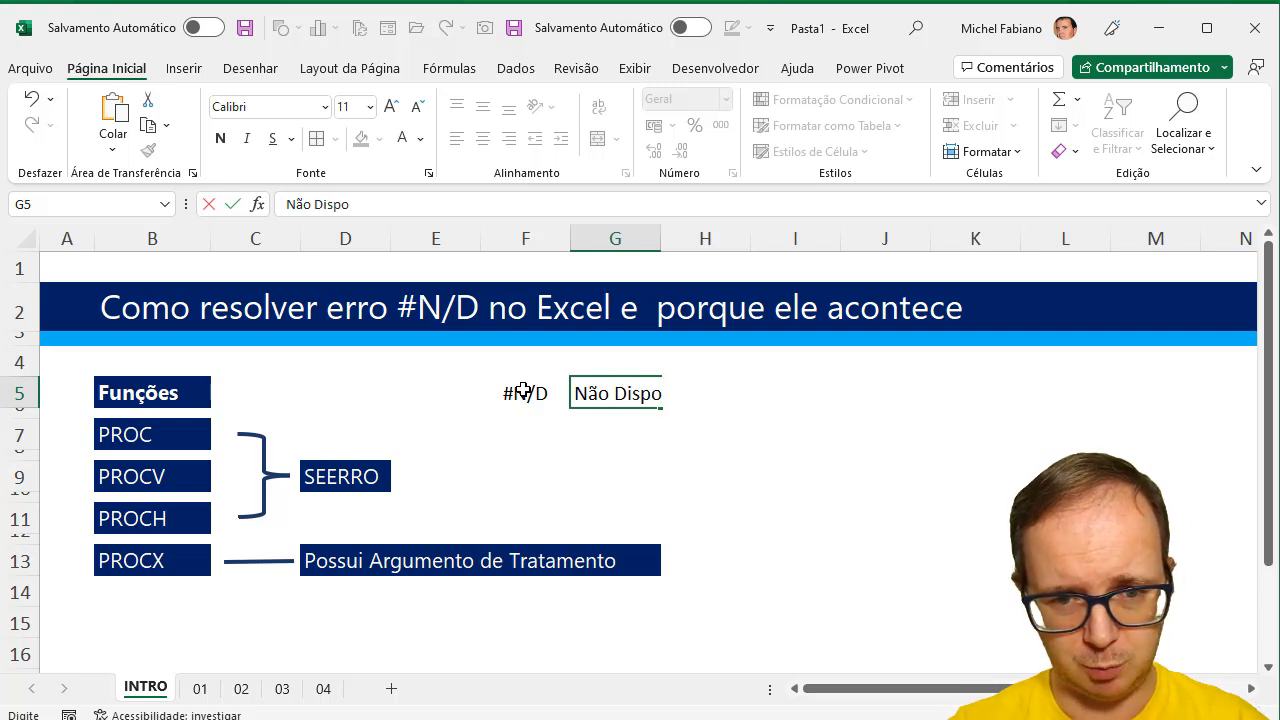
{"action": "key", "text": "BackSpace"}
{"action": "key", "text": "BackSpace"}
{"action": "type", "text": "ível"}
{"action": "key", "text": "Return"}
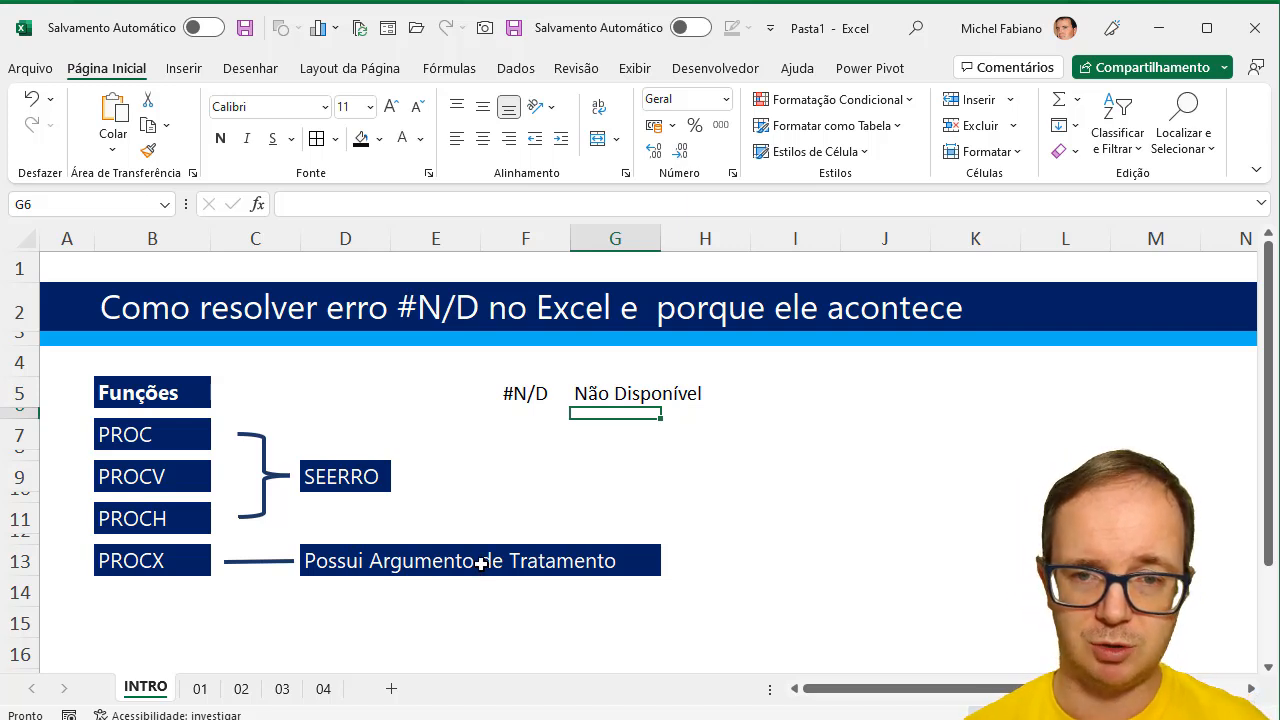
Step: On sheet 01, enter the formula =PROC(G5;B5:C11) in G6 to look up the Nome from the ID
{"action": "left_click", "coordinate": [200, 688]}
{"action": "left_click", "coordinate": [562, 632]}
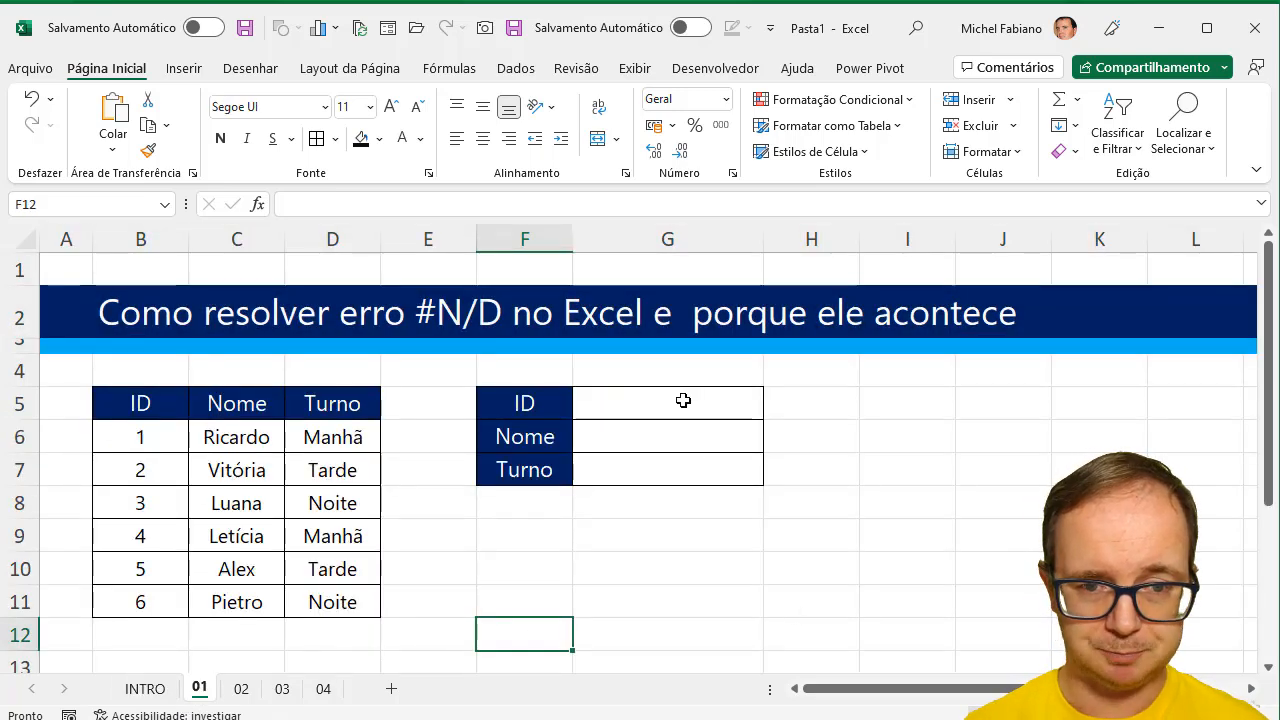
{"action": "left_click", "coordinate": [666, 430]}
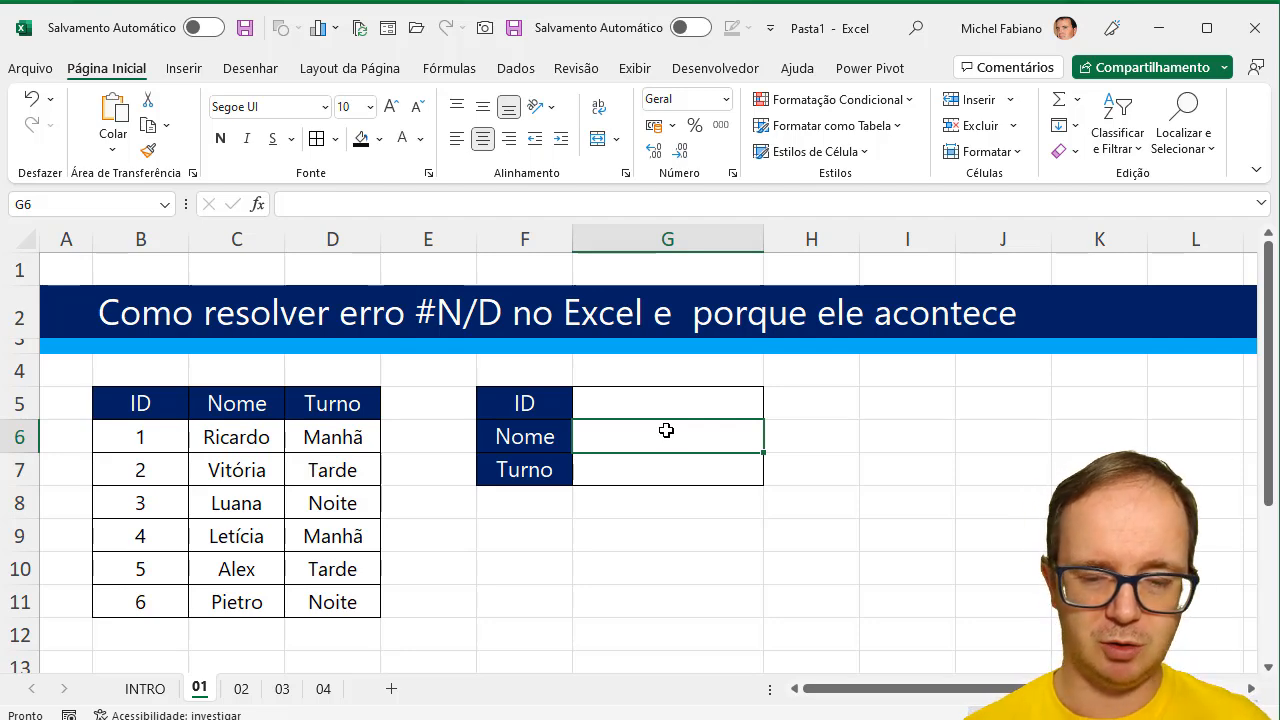
{"action": "type", "text": "=procv"}
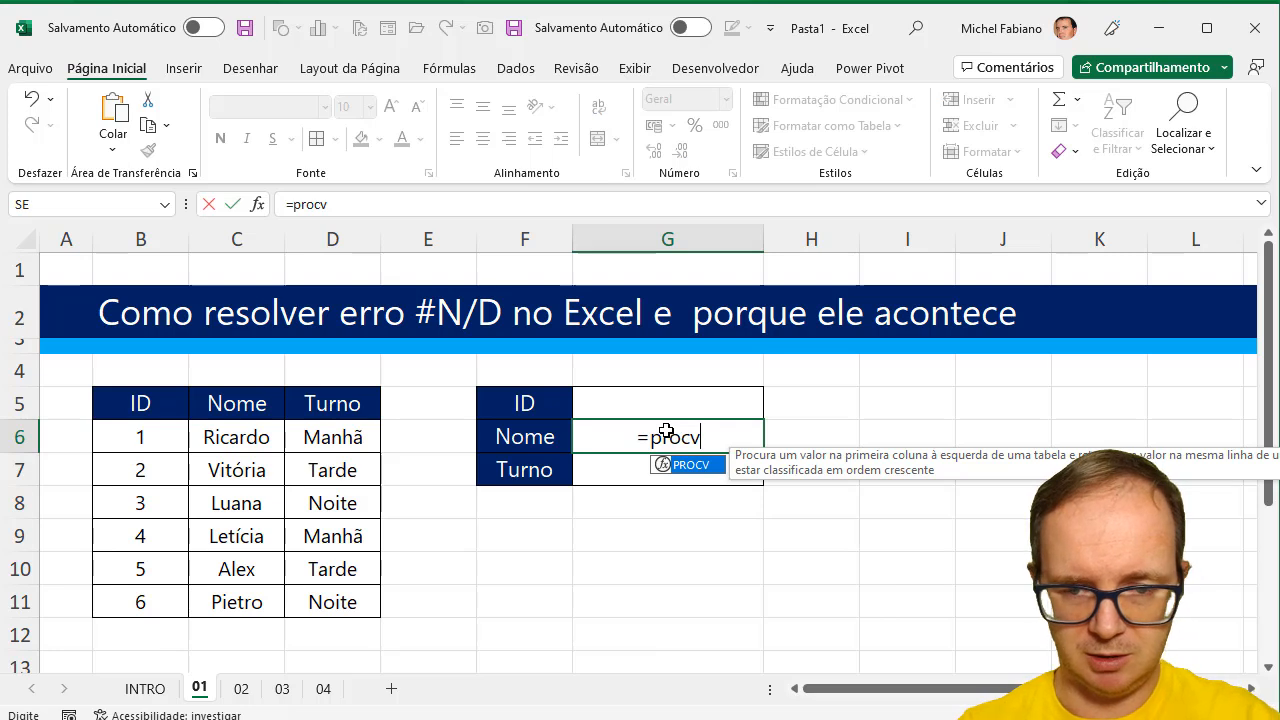
{"action": "key", "text": "BackSpace"}
{"action": "type", "text": "("}
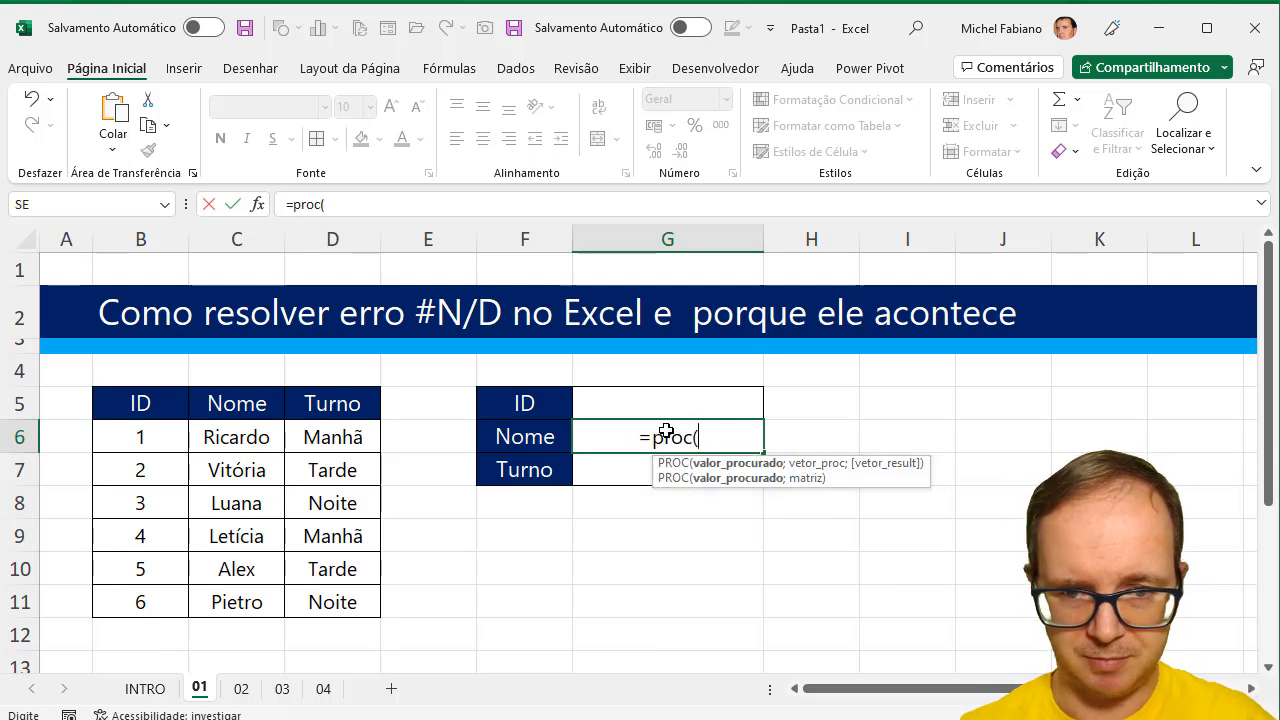
{"action": "left_click", "coordinate": [666, 404]}
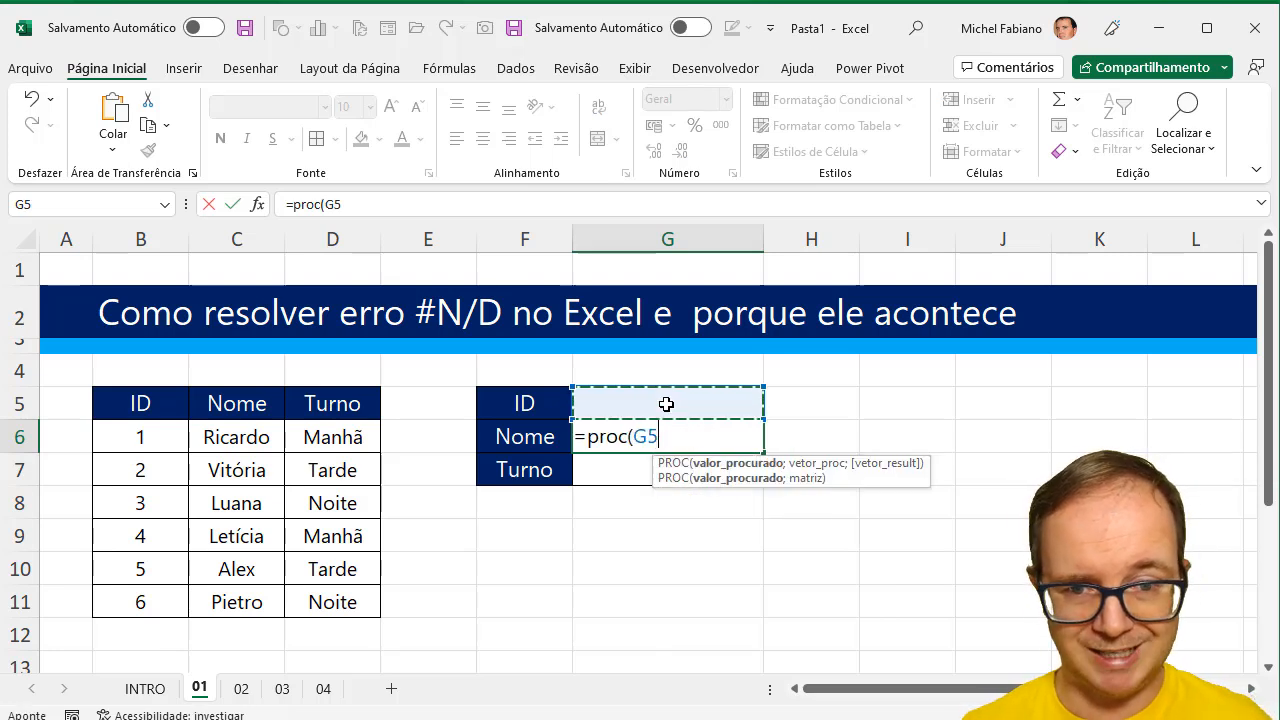
{"action": "type", "text": ";"}
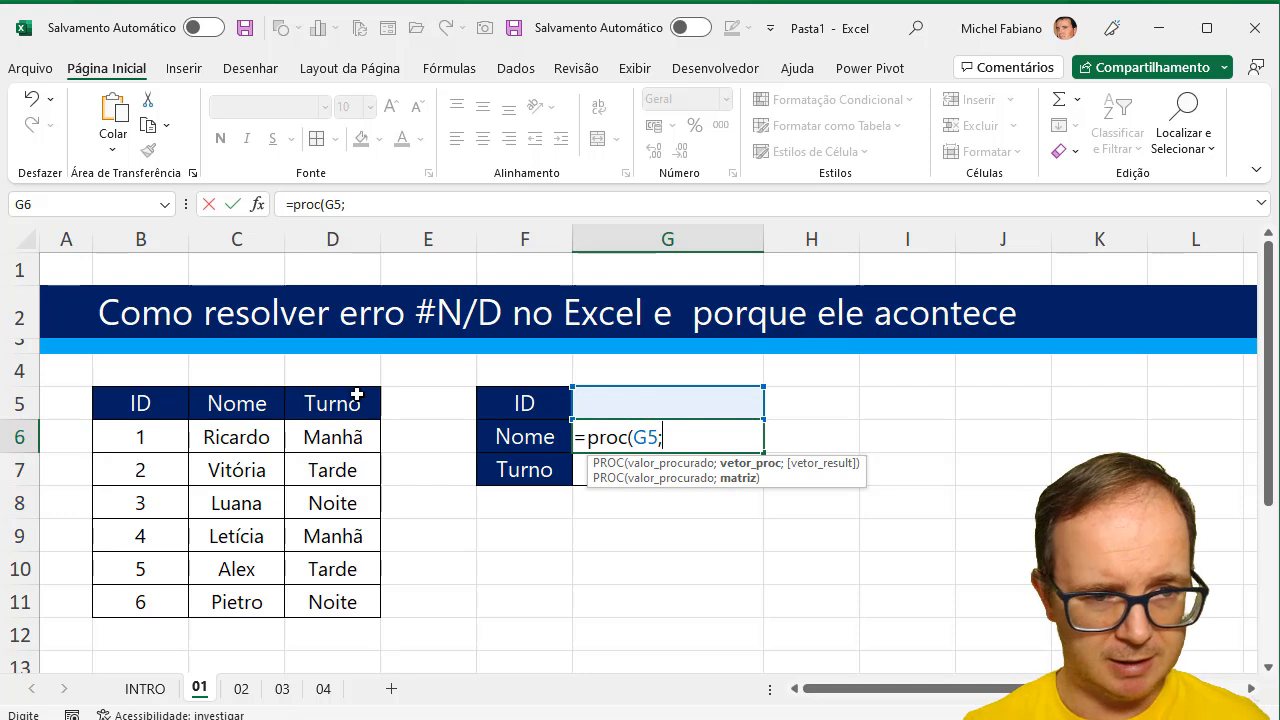
{"action": "left_click_drag", "start_coordinate": [141, 403], "coordinate": [313, 601]}
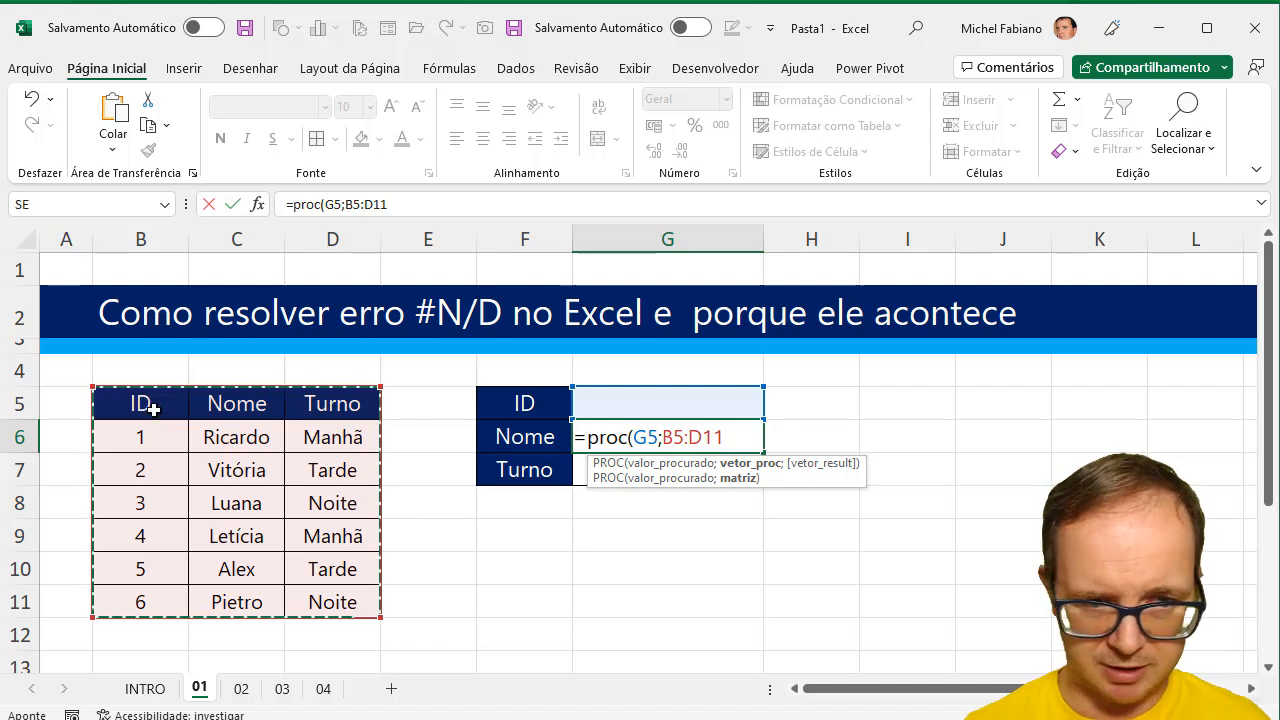
{"action": "left_click_drag", "start_coordinate": [157, 403], "coordinate": [220, 600]}
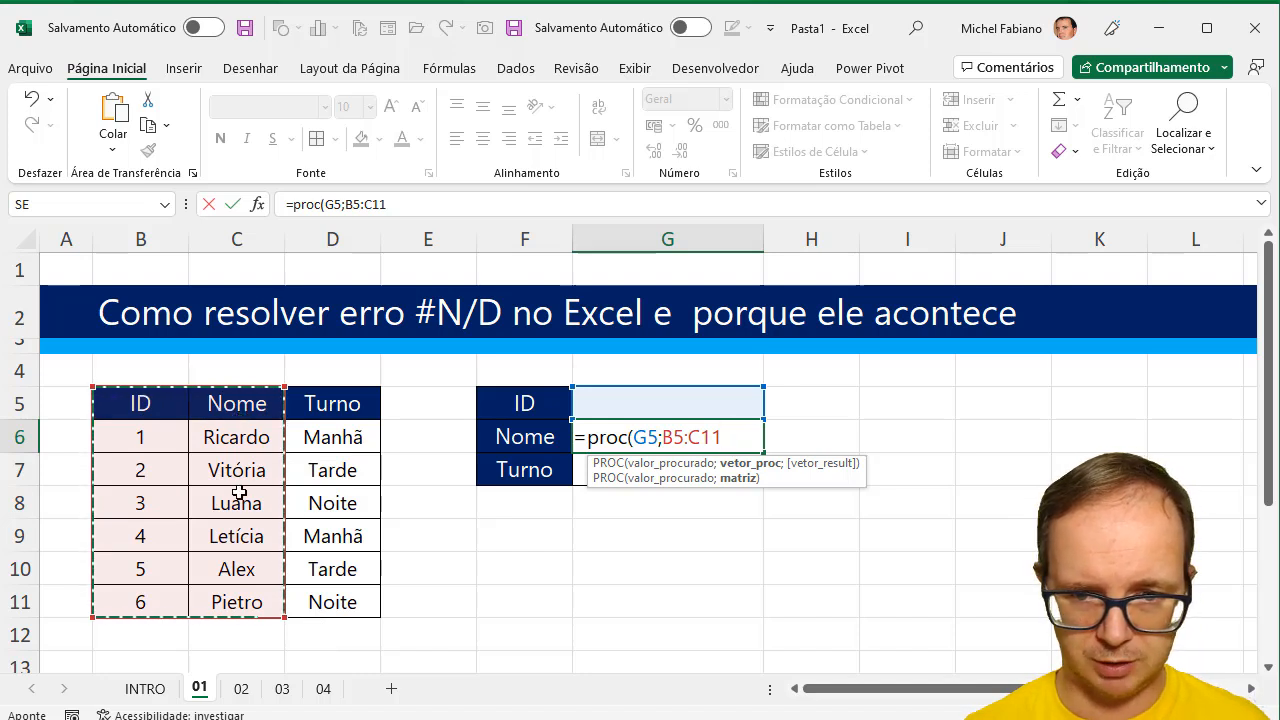
{"action": "type", "text": ")"}
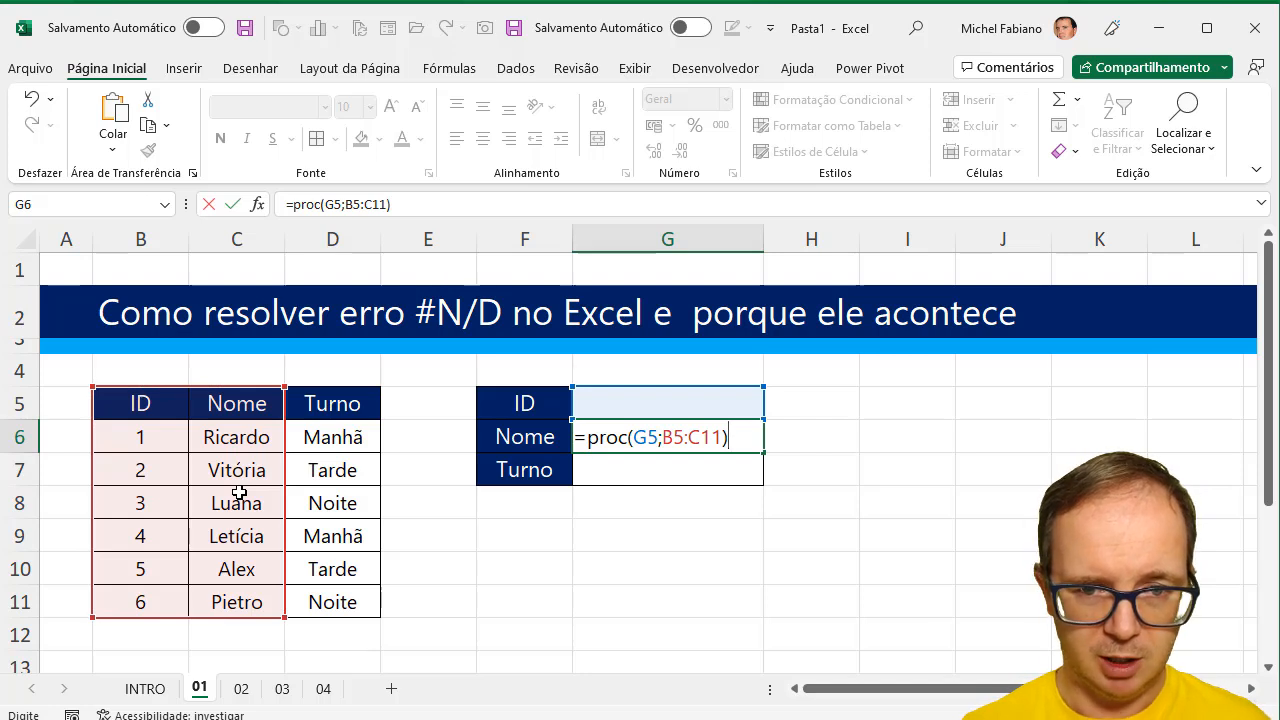
{"action": "key", "text": "Return"}
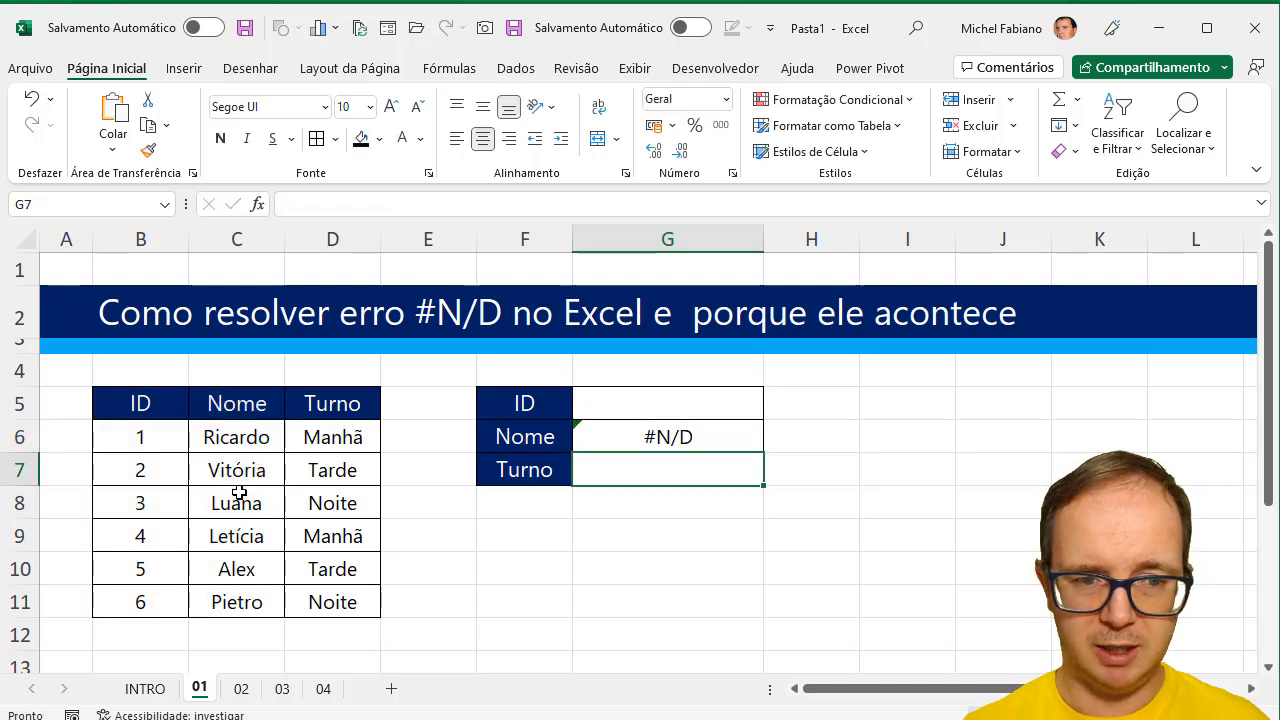
Step: Test the Nome lookup by entering the ID 1 and then 3 in G5
{"action": "left_click", "coordinate": [670, 439]}
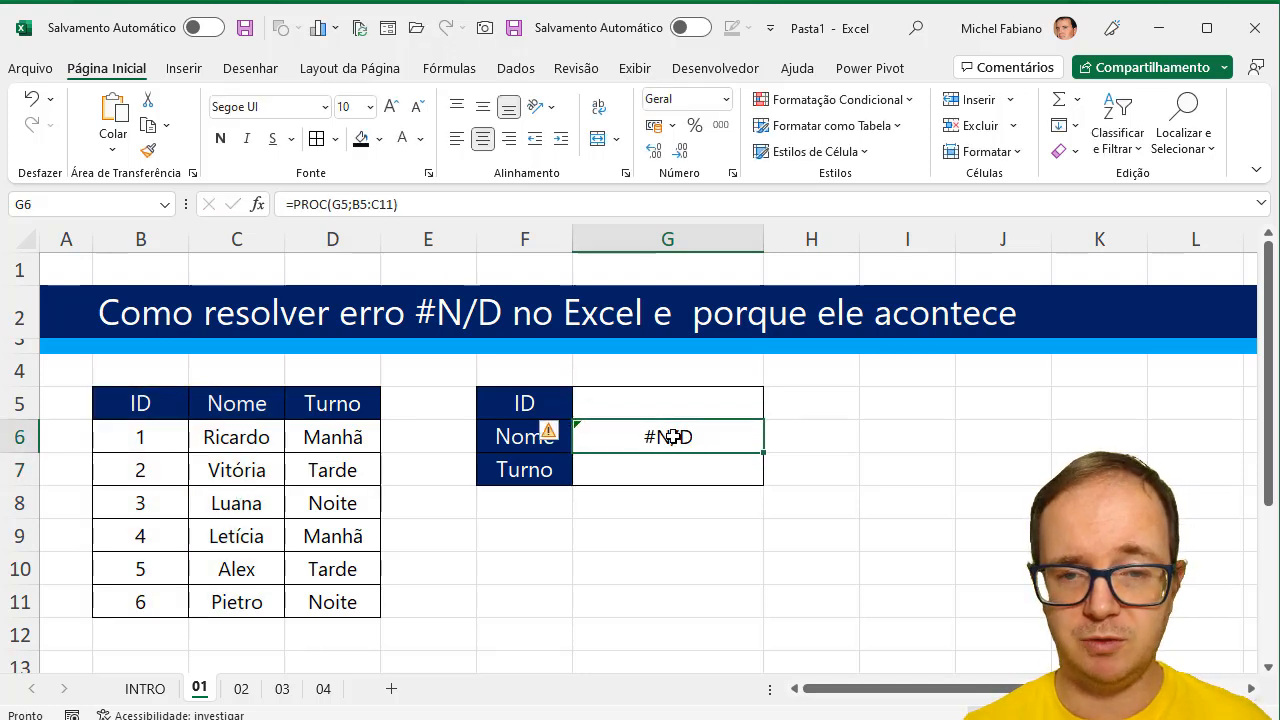
{"action": "left_click", "coordinate": [672, 404]}
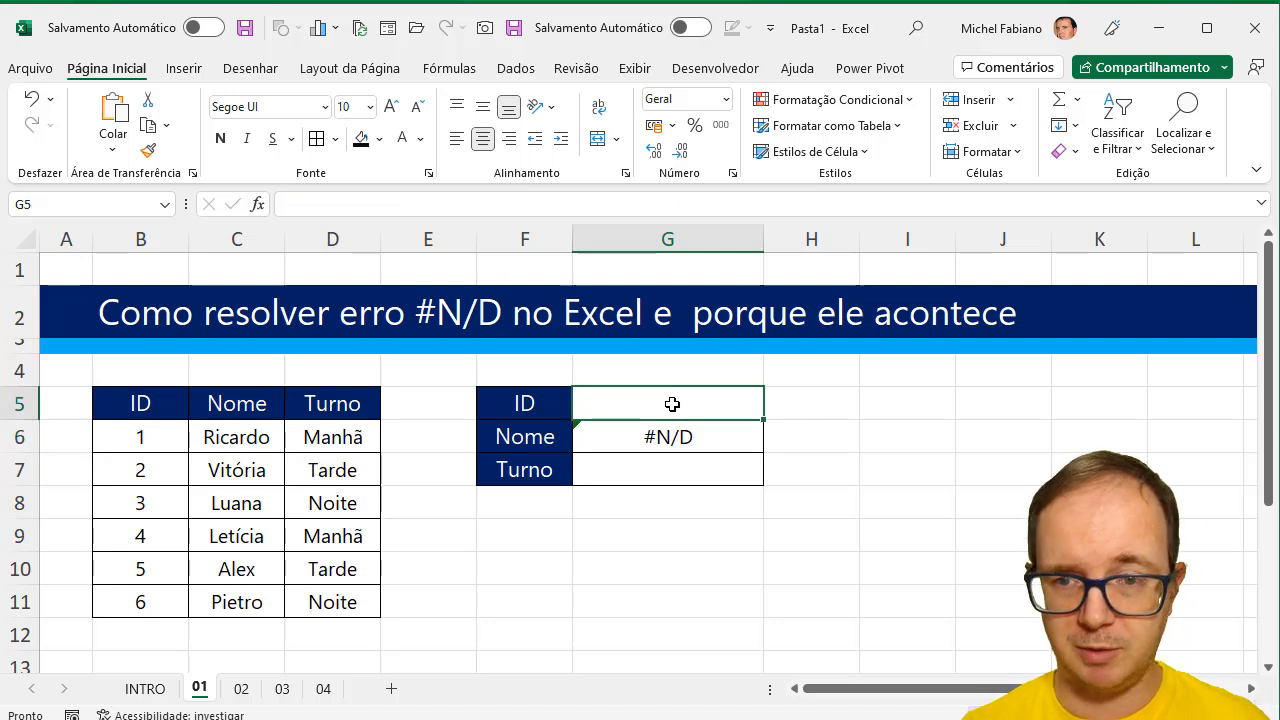
{"action": "type", "text": "1"}
{"action": "key", "text": "Return"}
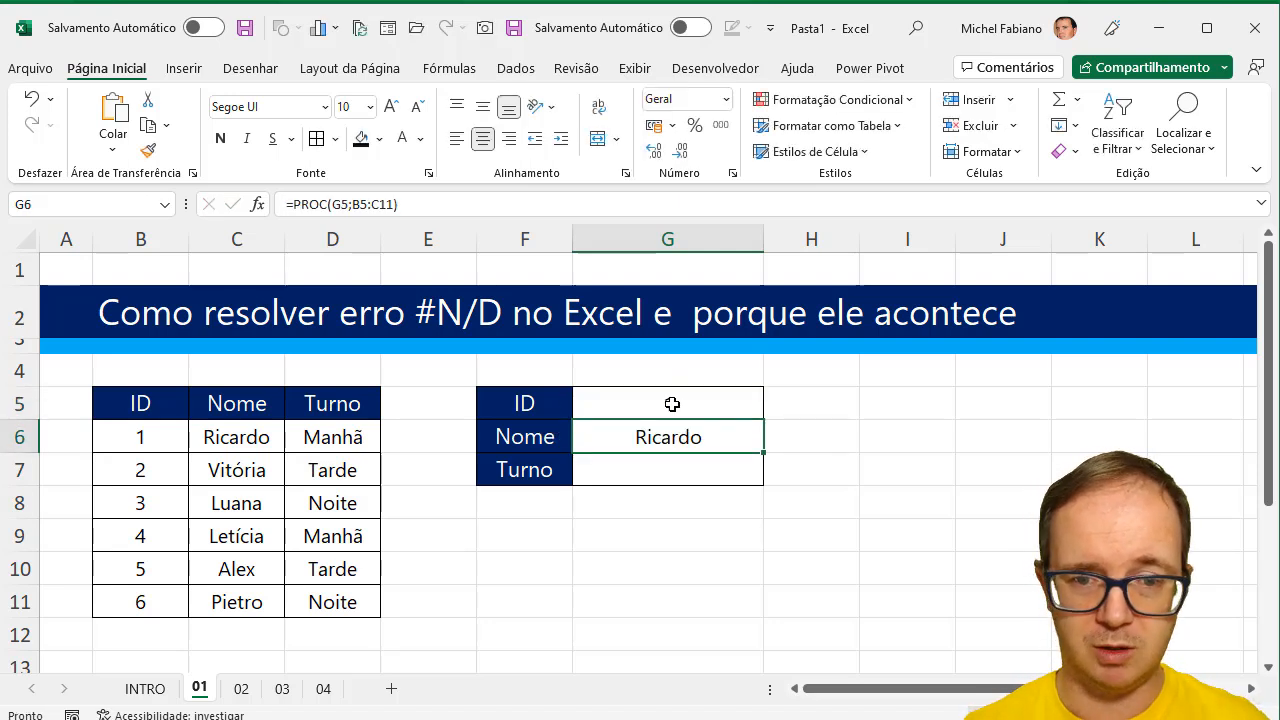
{"action": "right_click", "coordinate": [672, 404]}
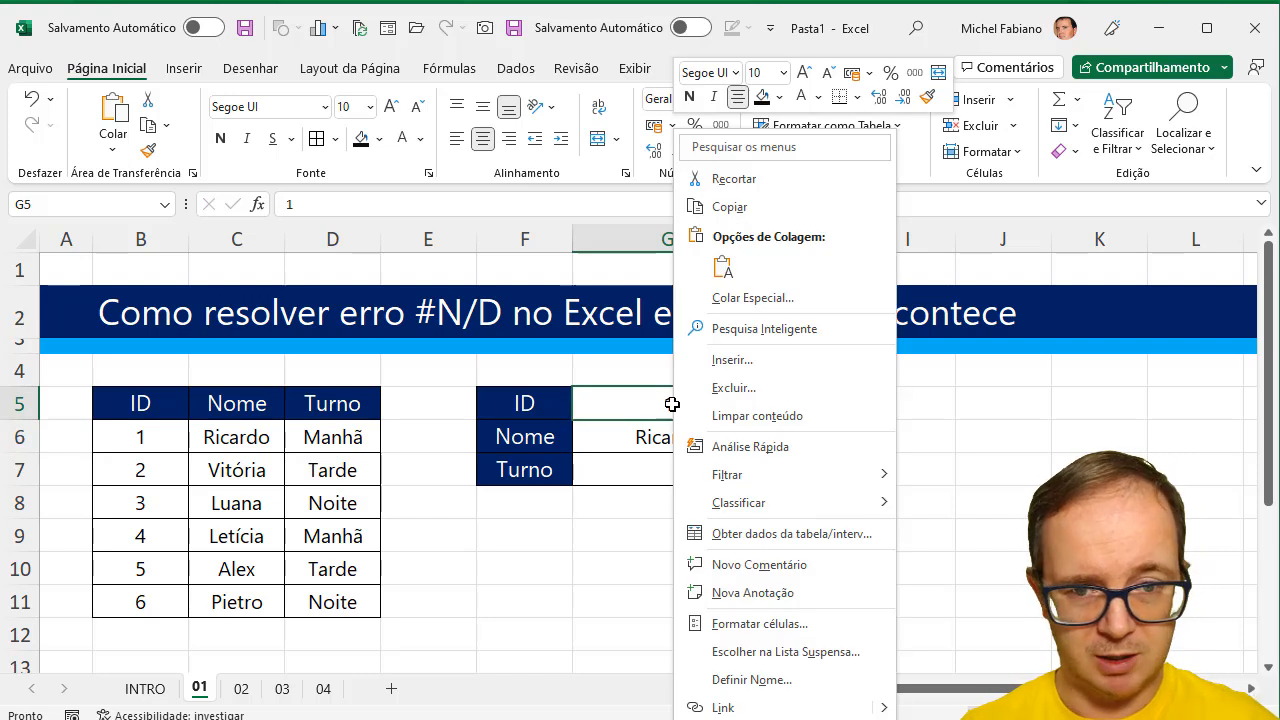
{"action": "left_click", "coordinate": [661, 403]}
{"action": "type", "text": "3"}
{"action": "key", "text": "Return"}
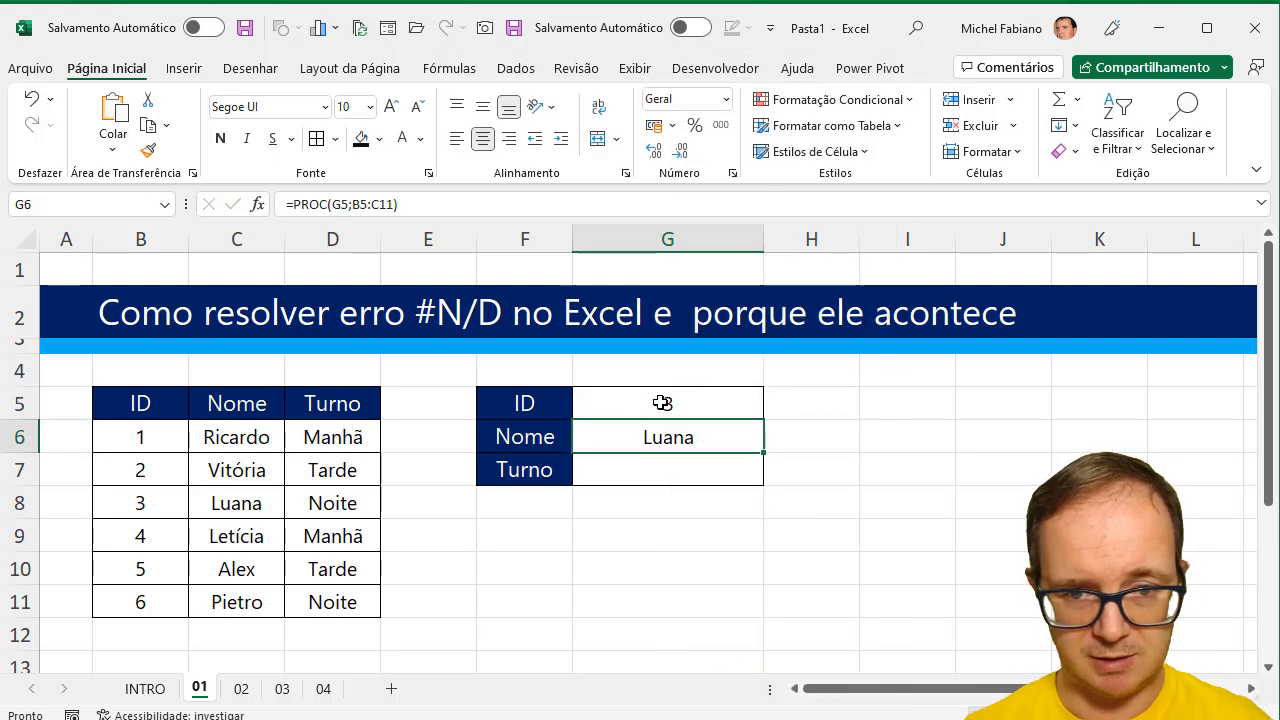
Step: Test the Nome lookup with IDs missing from the table by entering 7 and then 8 in G5
{"action": "left_click", "coordinate": [662, 402]}
{"action": "type", "text": "7"}
{"action": "key", "text": "Return"}
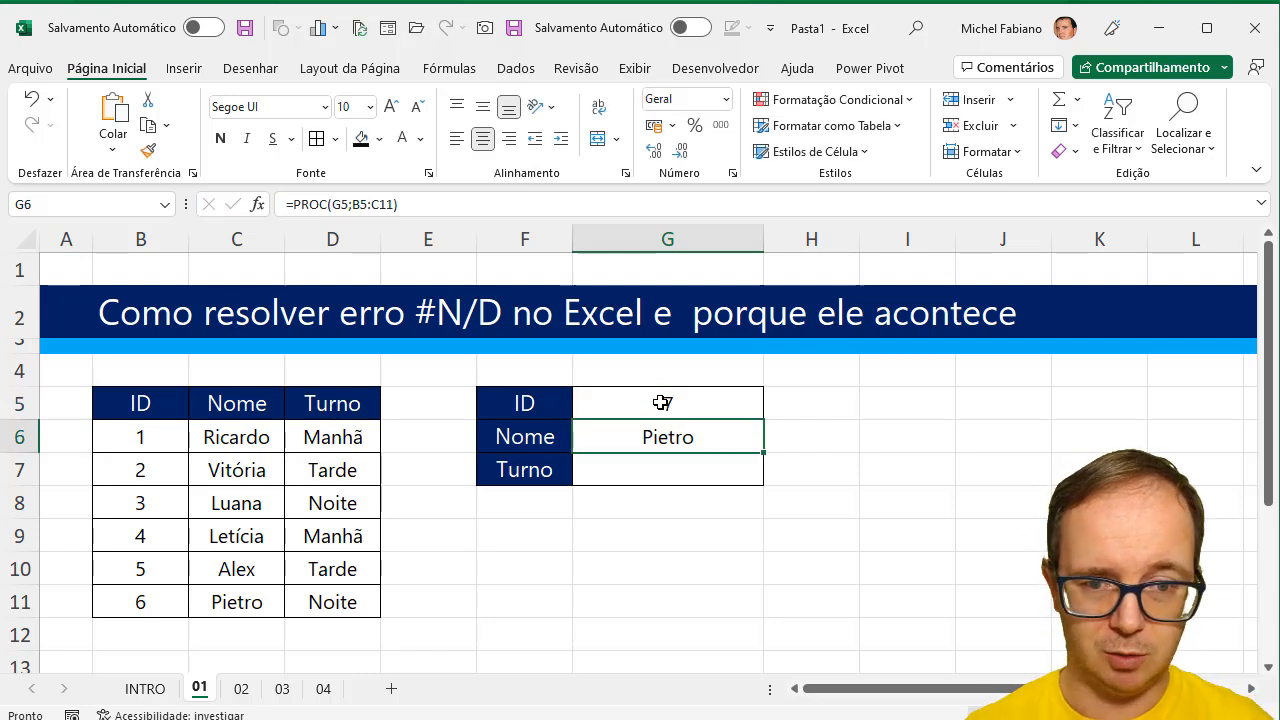
{"action": "left_click", "coordinate": [661, 403]}
{"action": "type", "text": "8"}
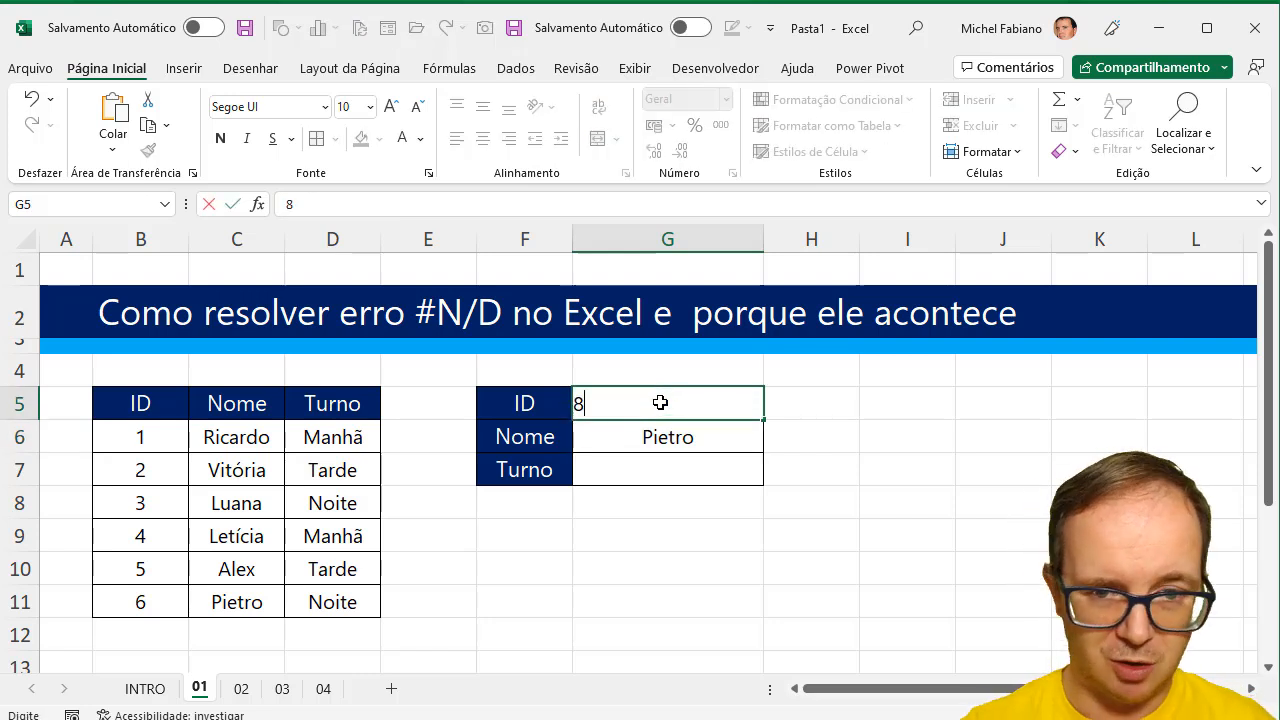
{"action": "key", "text": "Return"}
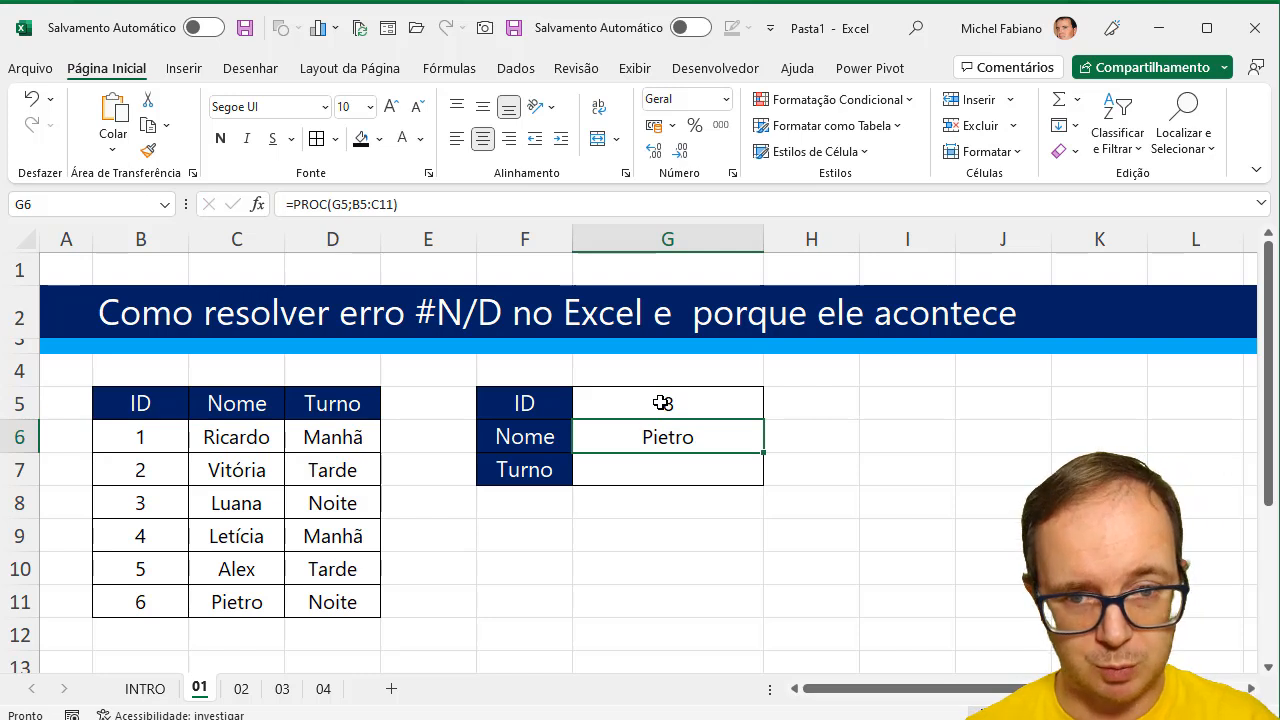
Step: Clear the ID in G5, and enter 2 there
{"action": "left_click", "coordinate": [662, 403]}
{"action": "key", "text": "Delete"}
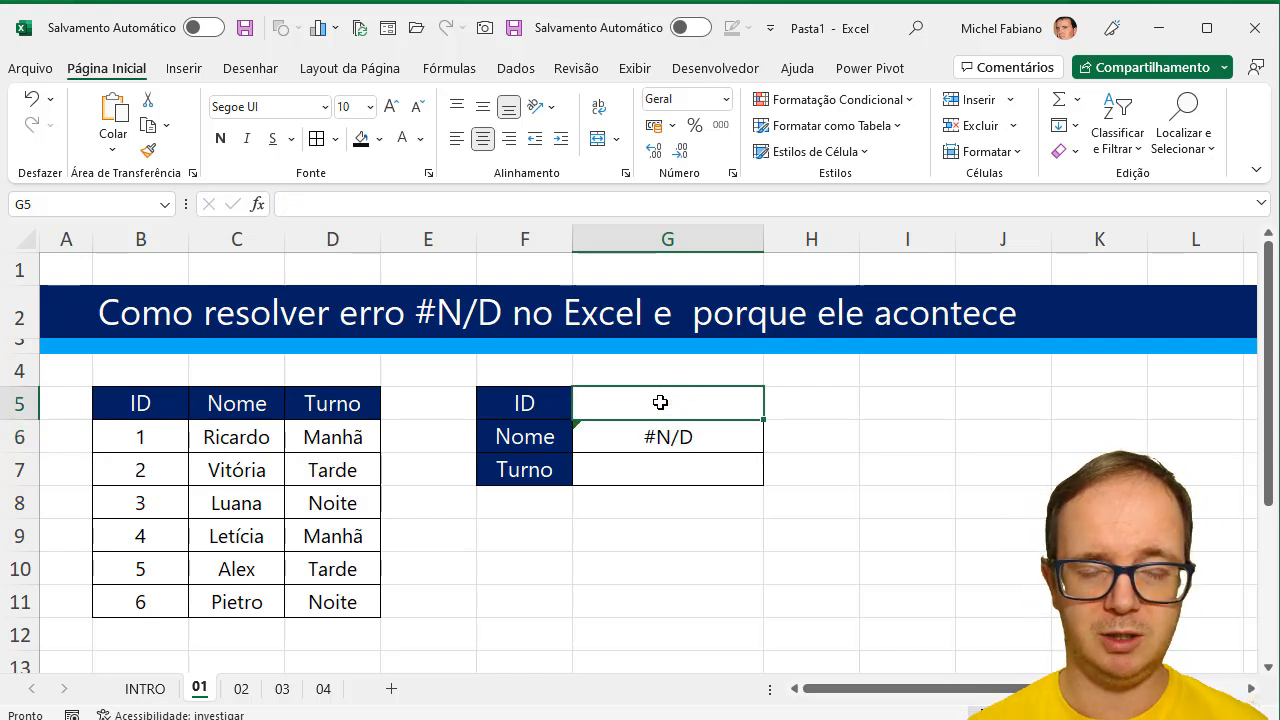
{"action": "type", "text": "2"}
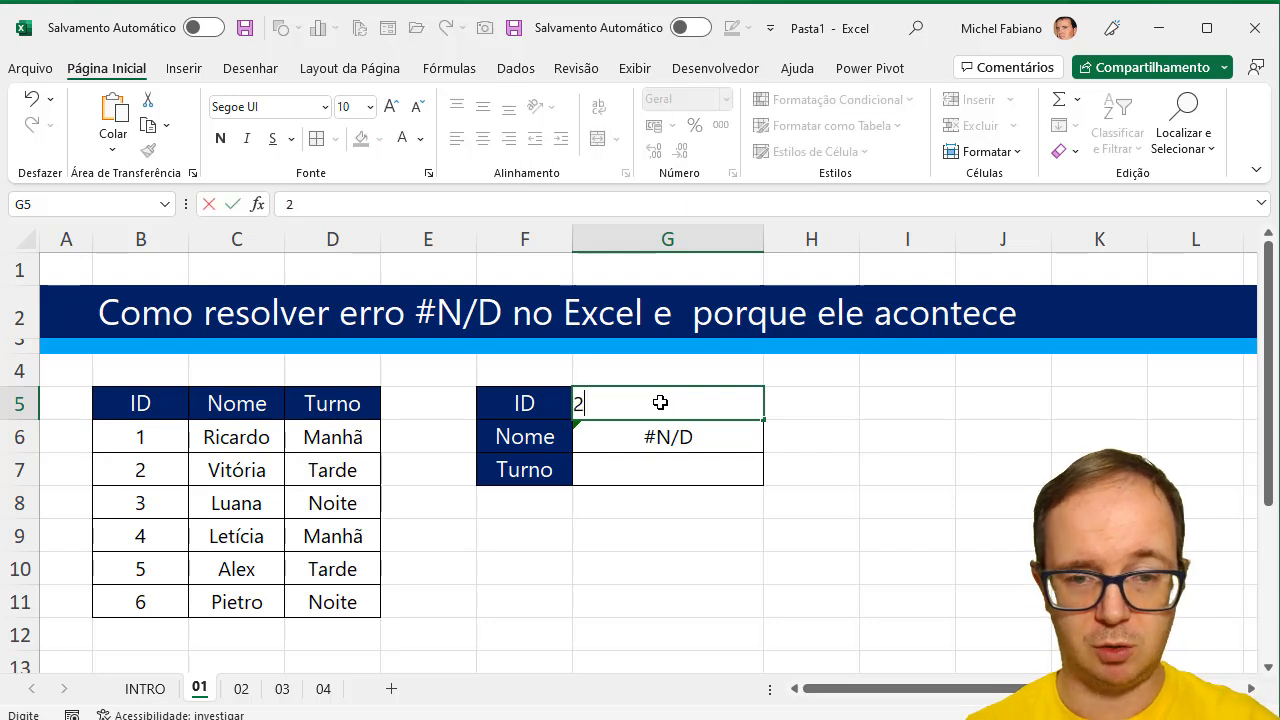
{"action": "key", "text": "Return"}
Step: Enter the formula =PROC(G5;B5:D11) in G7 to look up the Turno from the ID
{"action": "key", "text": "Return"}
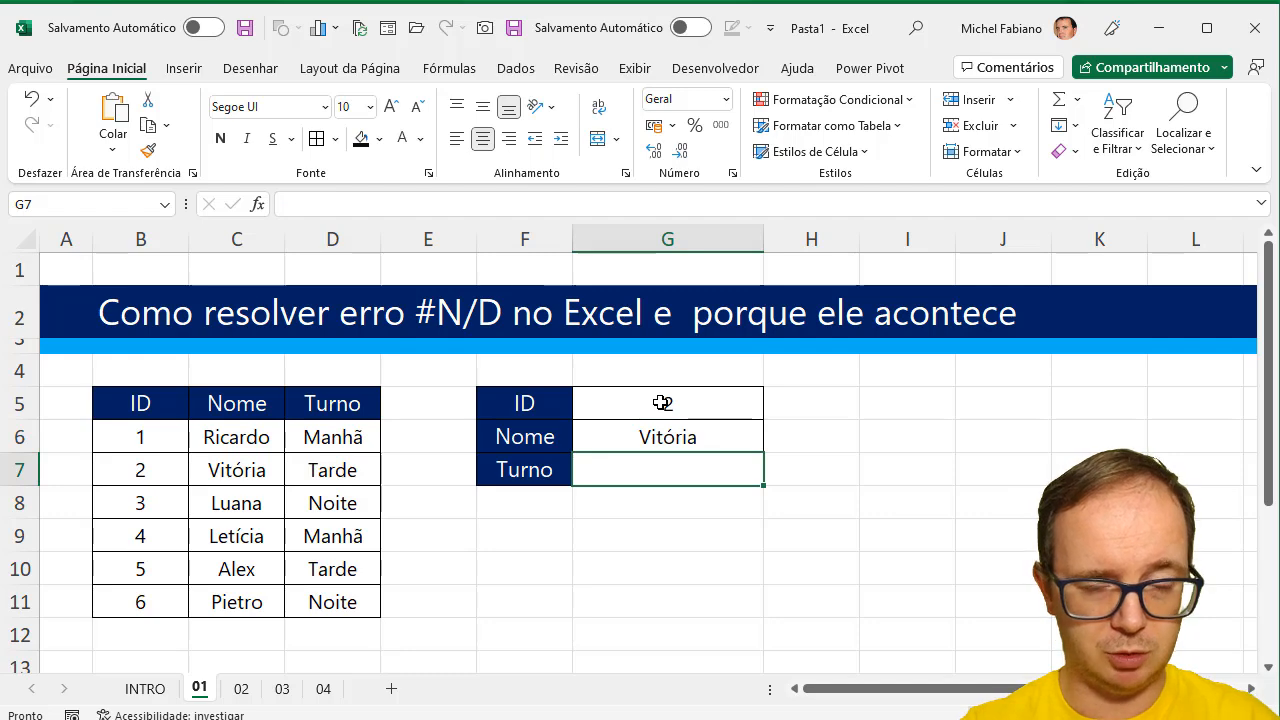
{"action": "type", "text": "=proc"}
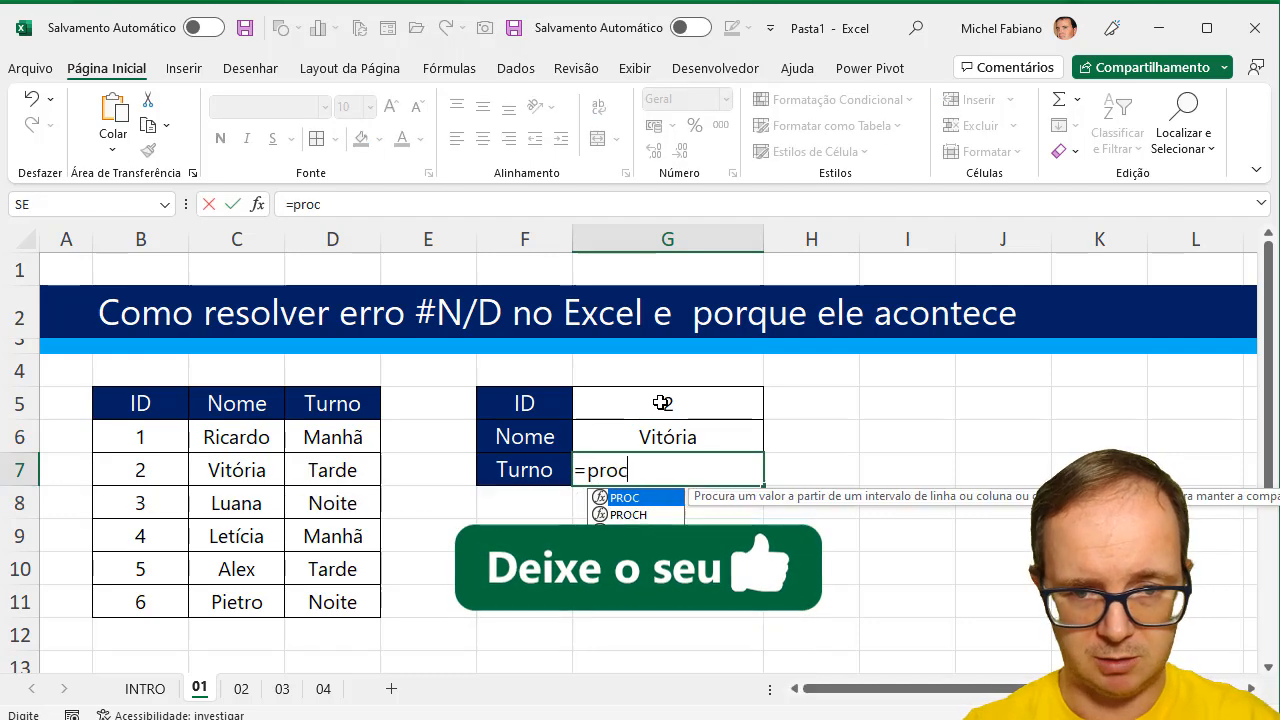
{"action": "type", "text": "("}
{"action": "left_click", "coordinate": [662, 402]}
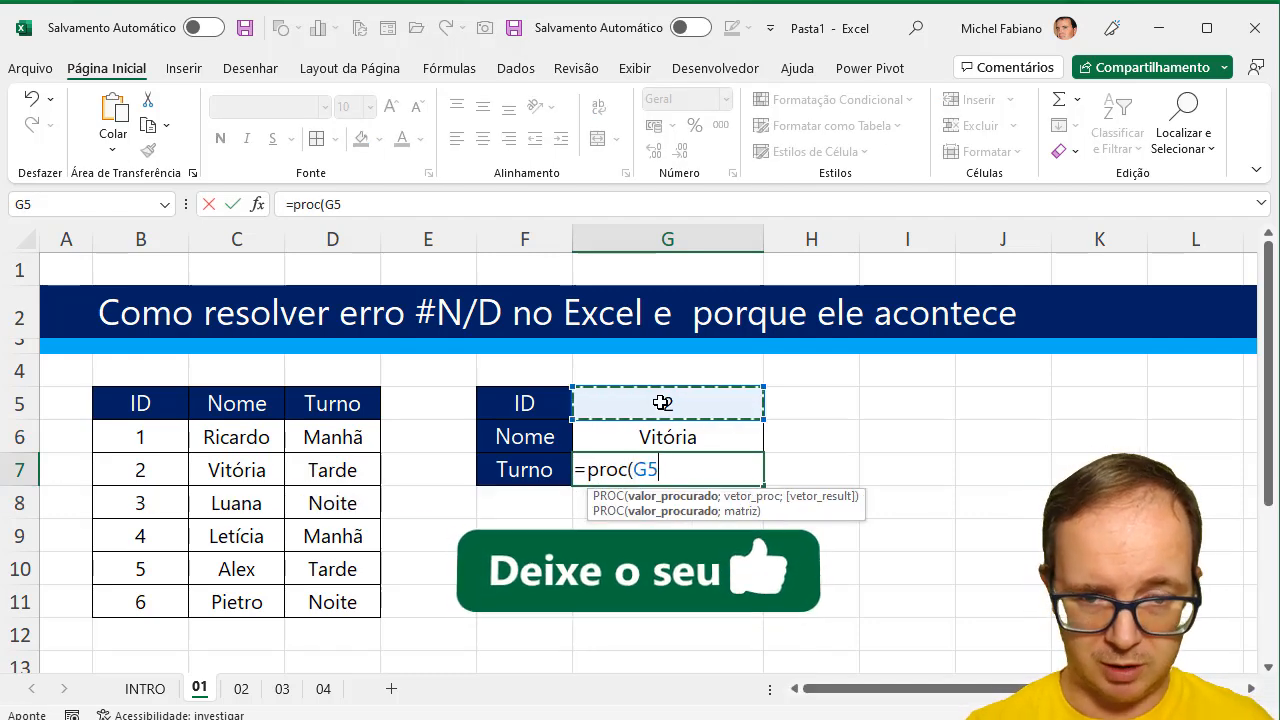
{"action": "type", "text": ";"}
{"action": "left_click_drag", "start_coordinate": [171, 403], "coordinate": [323, 602]}
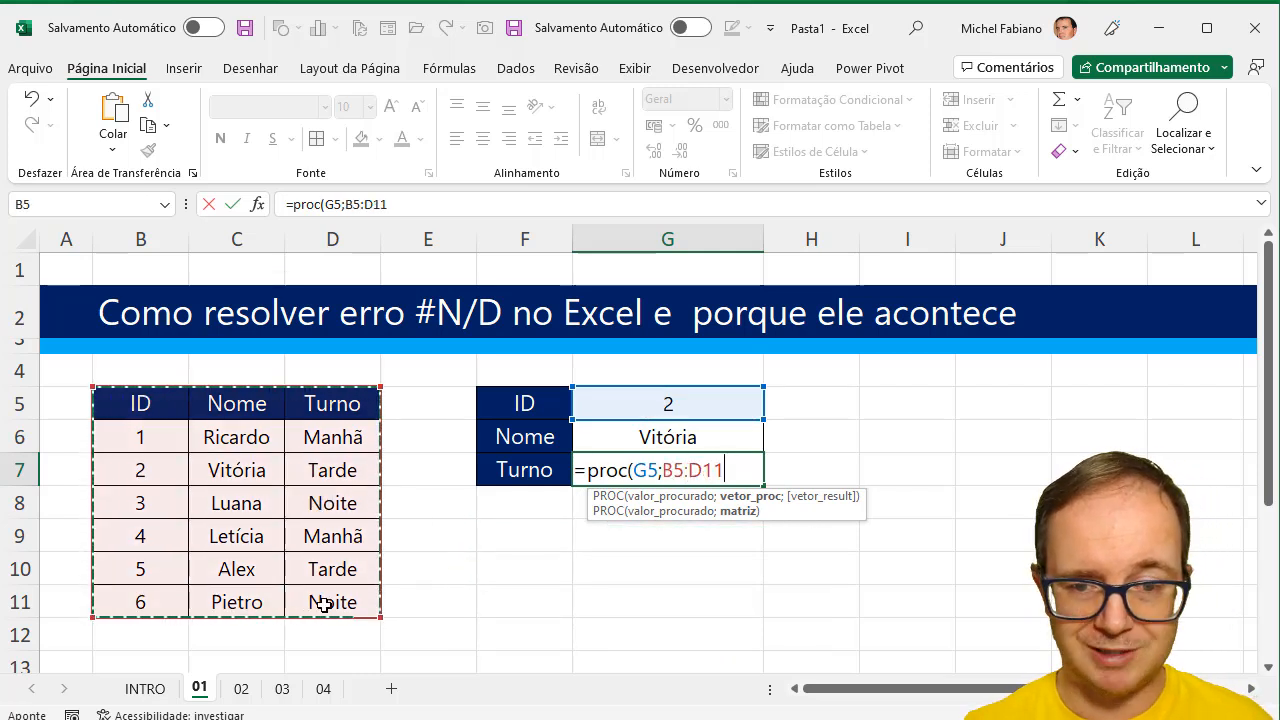
{"action": "type", "text": ")"}
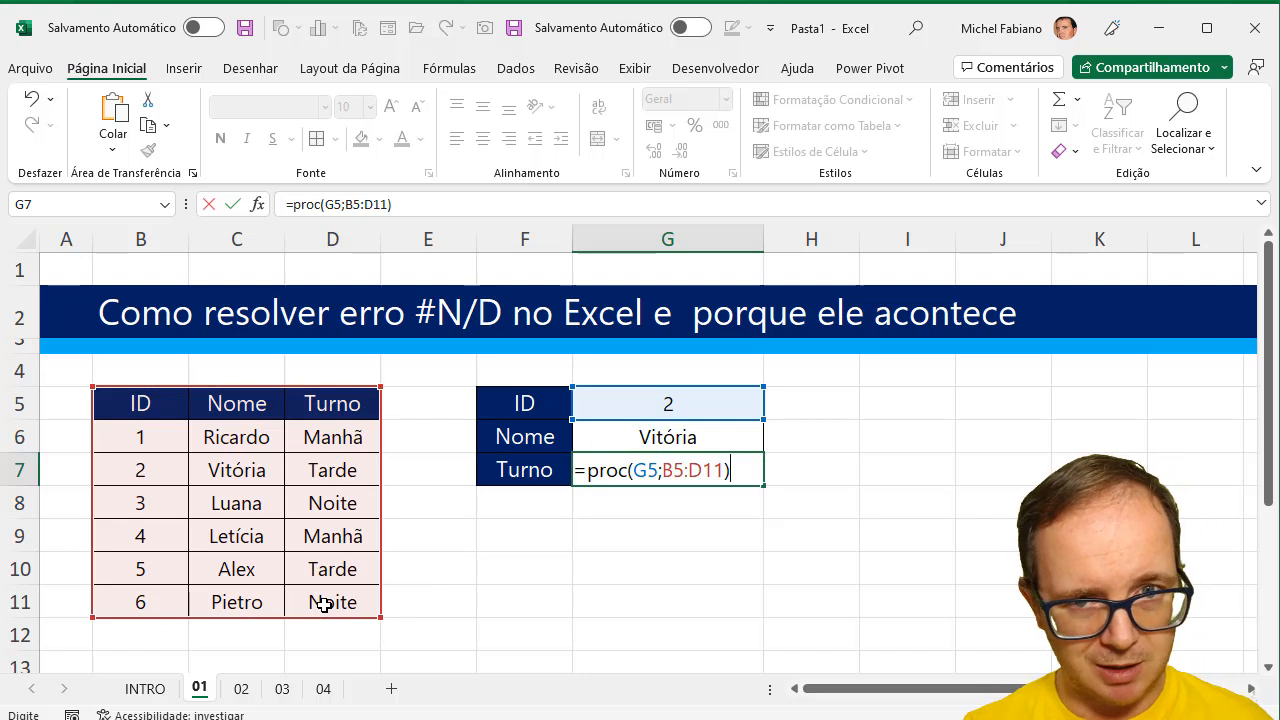
{"action": "key", "text": "Return"}
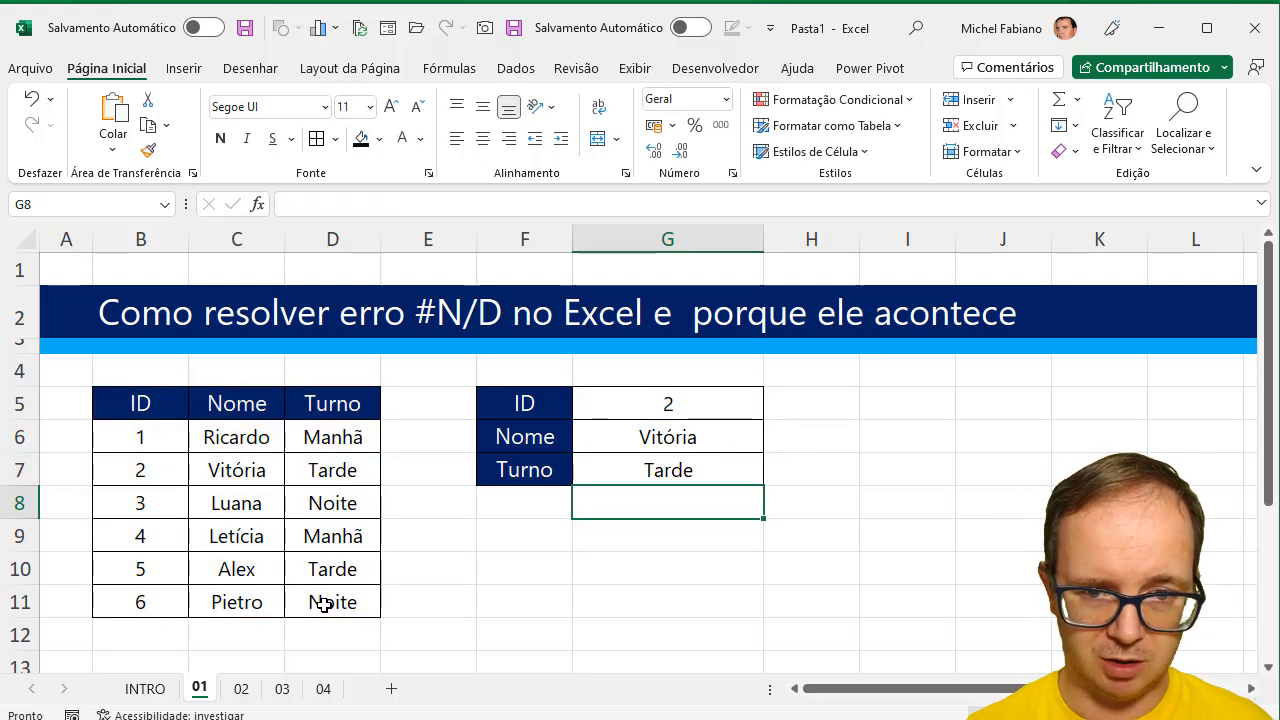
Step: Test both lookups with the ID 3 in G5, and clear the ID cell
{"action": "left_click", "coordinate": [680, 399]}
{"action": "type", "text": "3"}
{"action": "key", "text": "Return"}
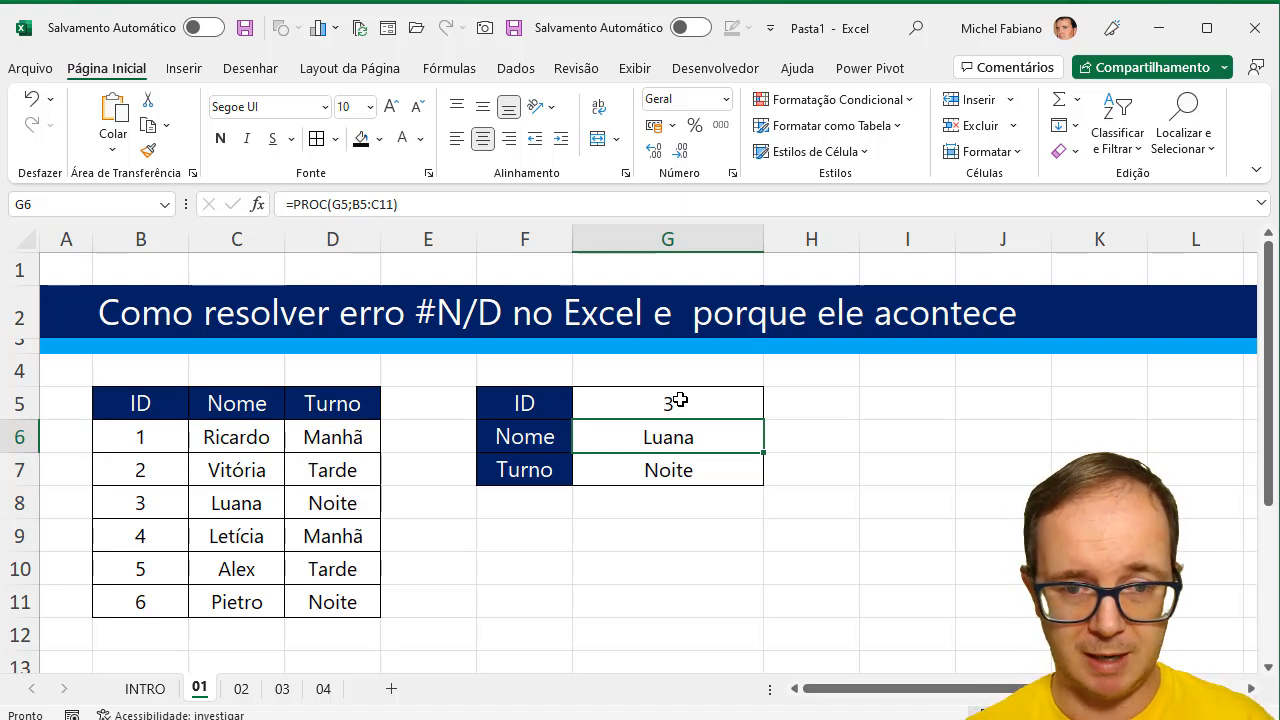
{"action": "left_click", "coordinate": [679, 400]}
{"action": "key", "text": "Delete"}
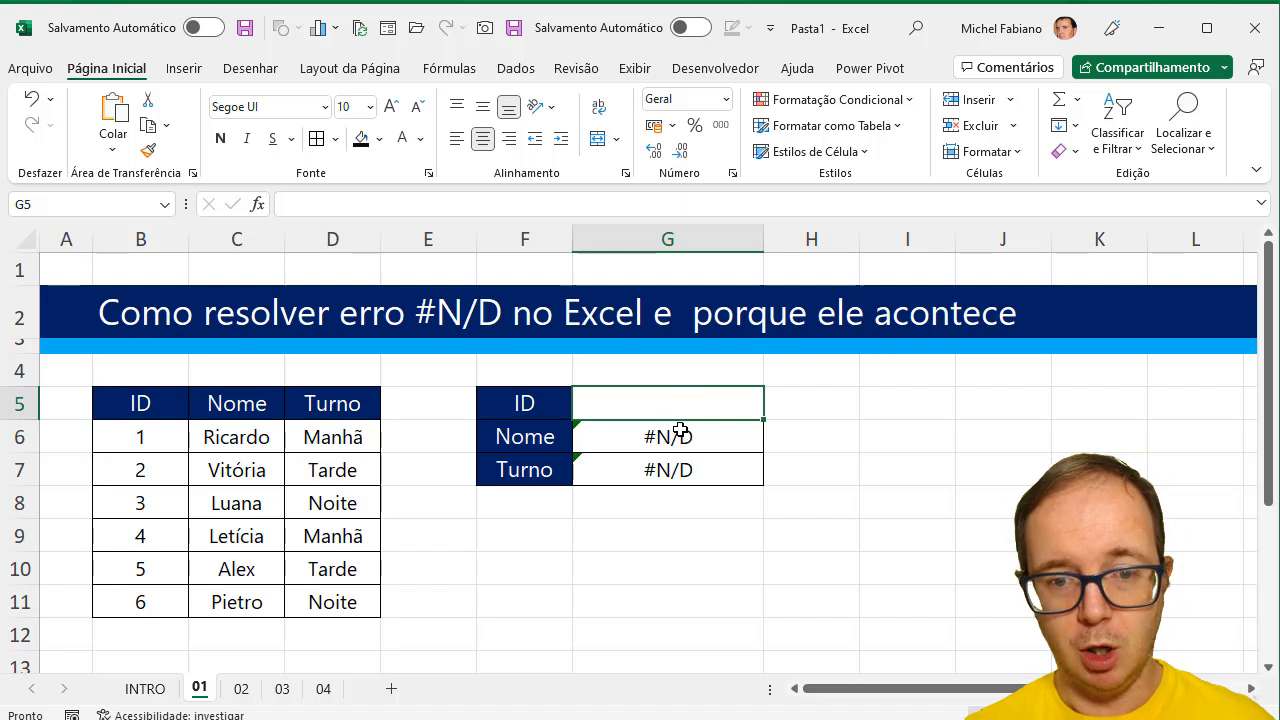
Step: Wrap the Nome lookup in G6 in SEERRO with the fallback text "Digite o ID", giving =SEERRO(PROC(G5;B5:C11);"Digite o ID")
{"action": "left_click", "coordinate": [675, 436]}
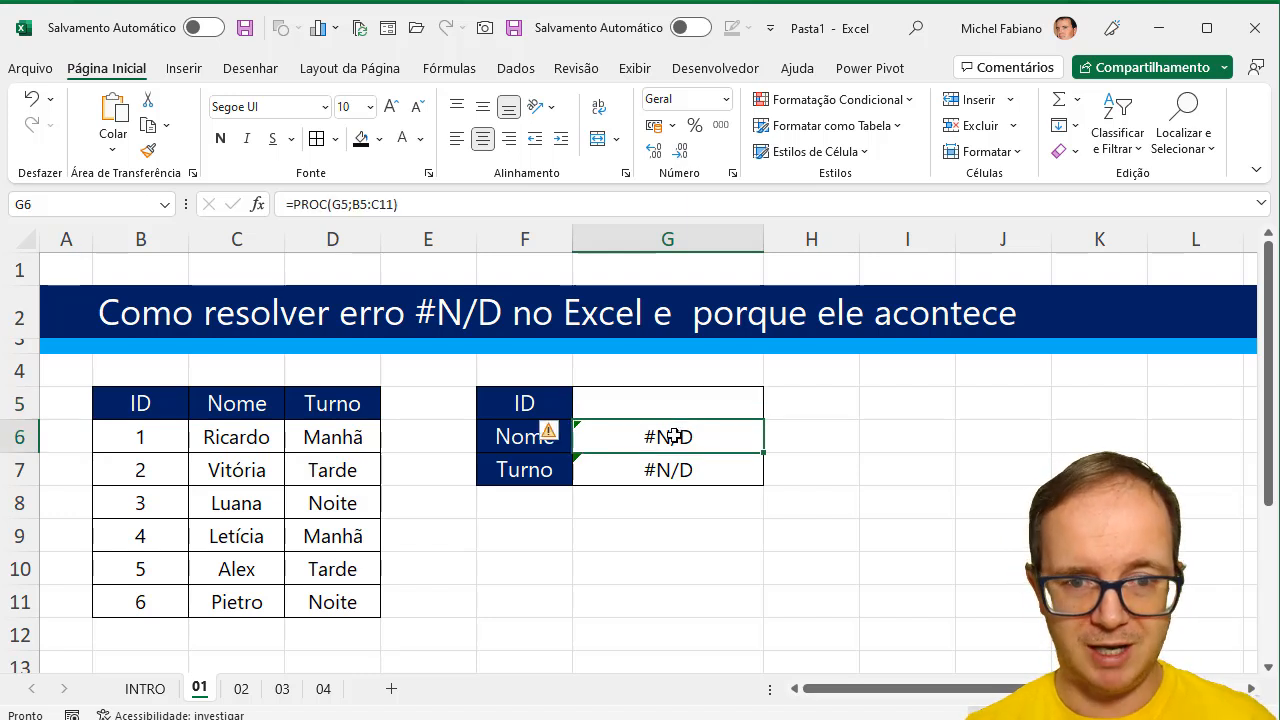
{"action": "double_click", "coordinate": [675, 436]}
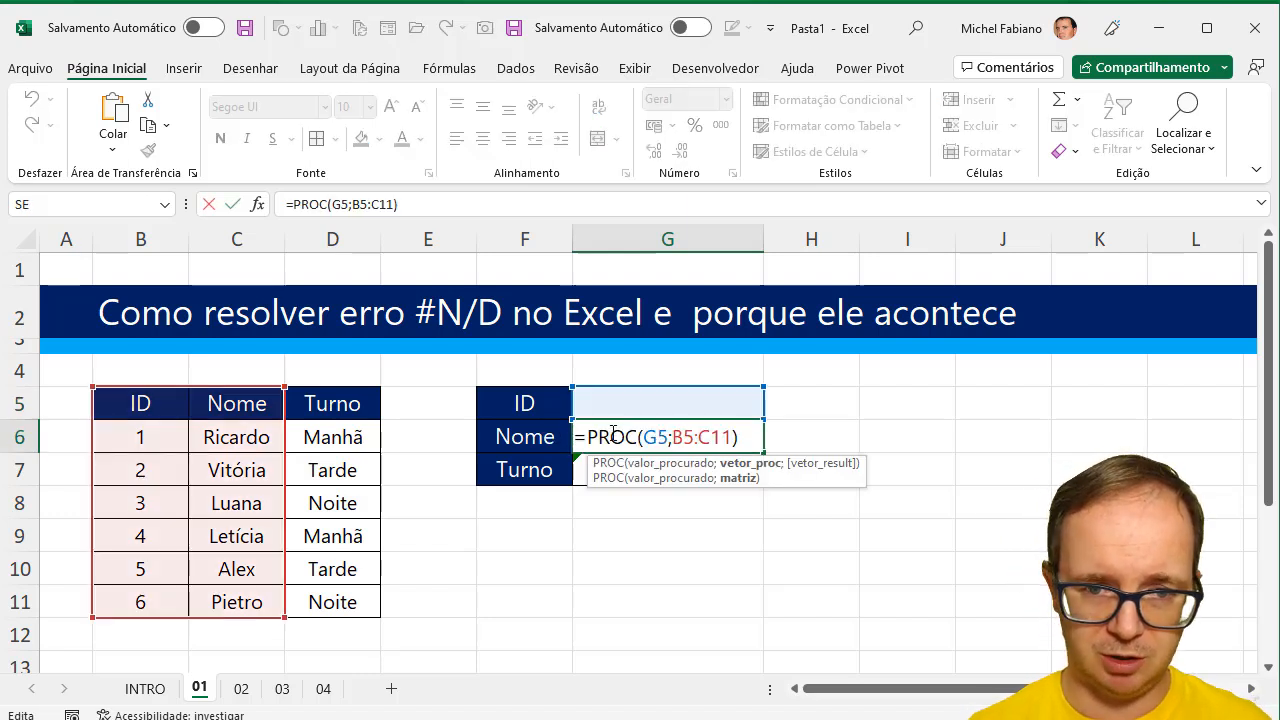
{"action": "left_click", "coordinate": [587, 437]}
{"action": "type", "text": "seerro"}
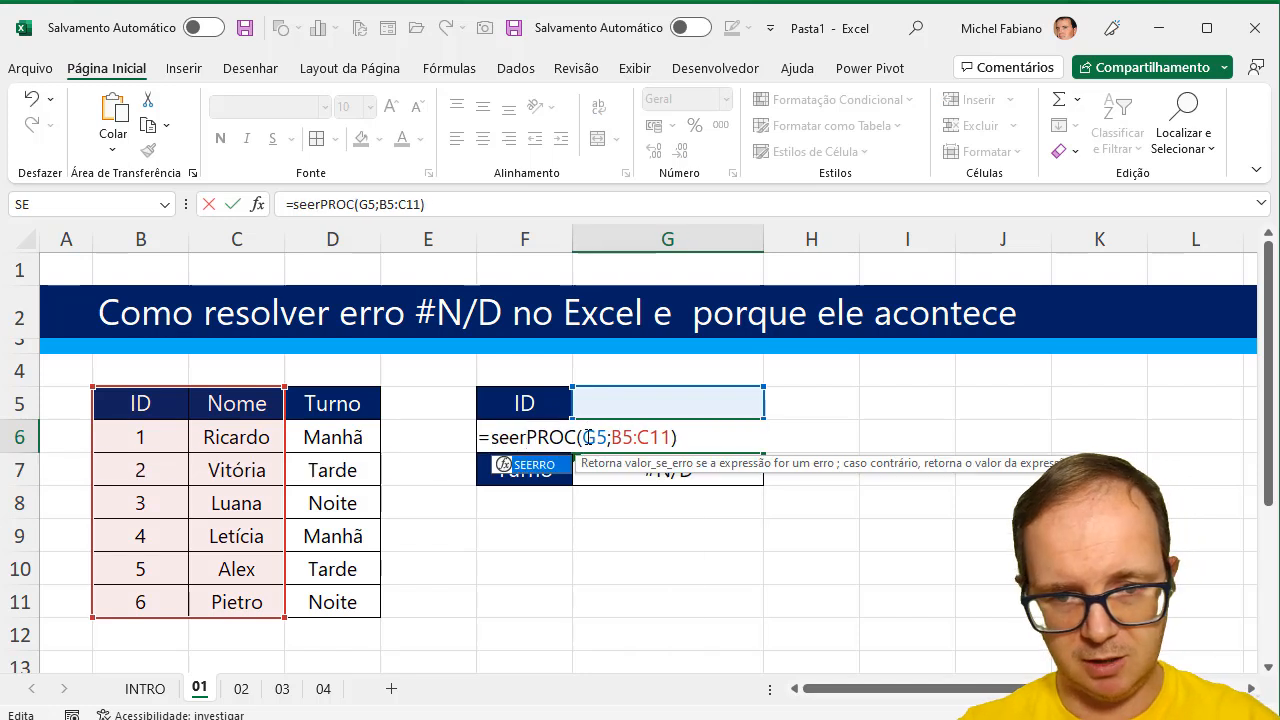
{"action": "type", "text": "("}
{"action": "left_click", "coordinate": [698, 437]}
{"action": "type", "text": ");"}
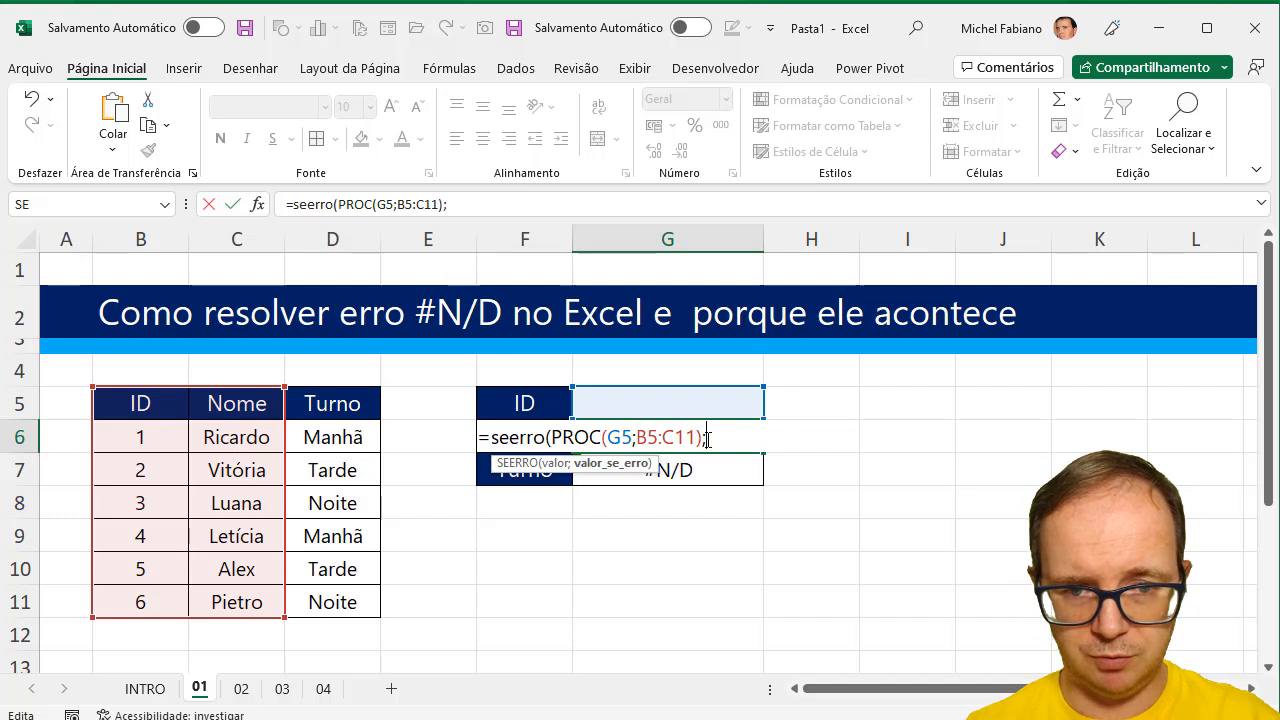
{"action": "type", "text": "\"Digite o "}
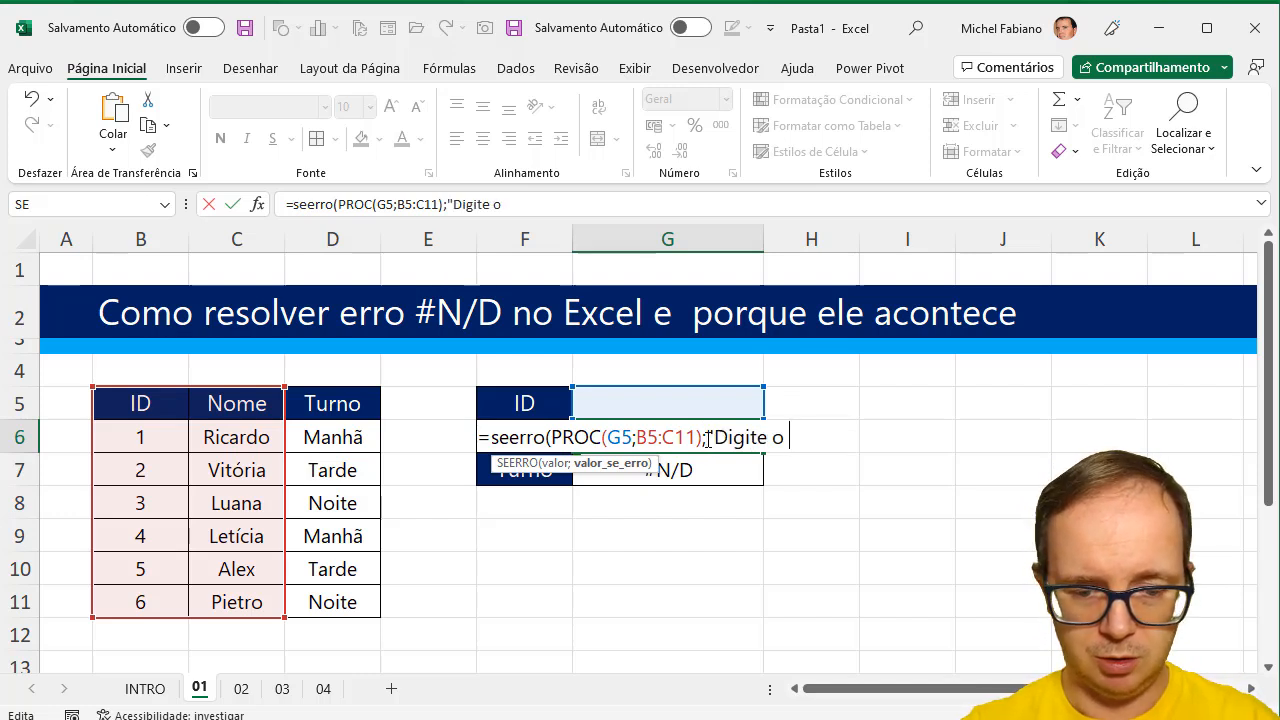
{"action": "type", "text": "ID\")"}
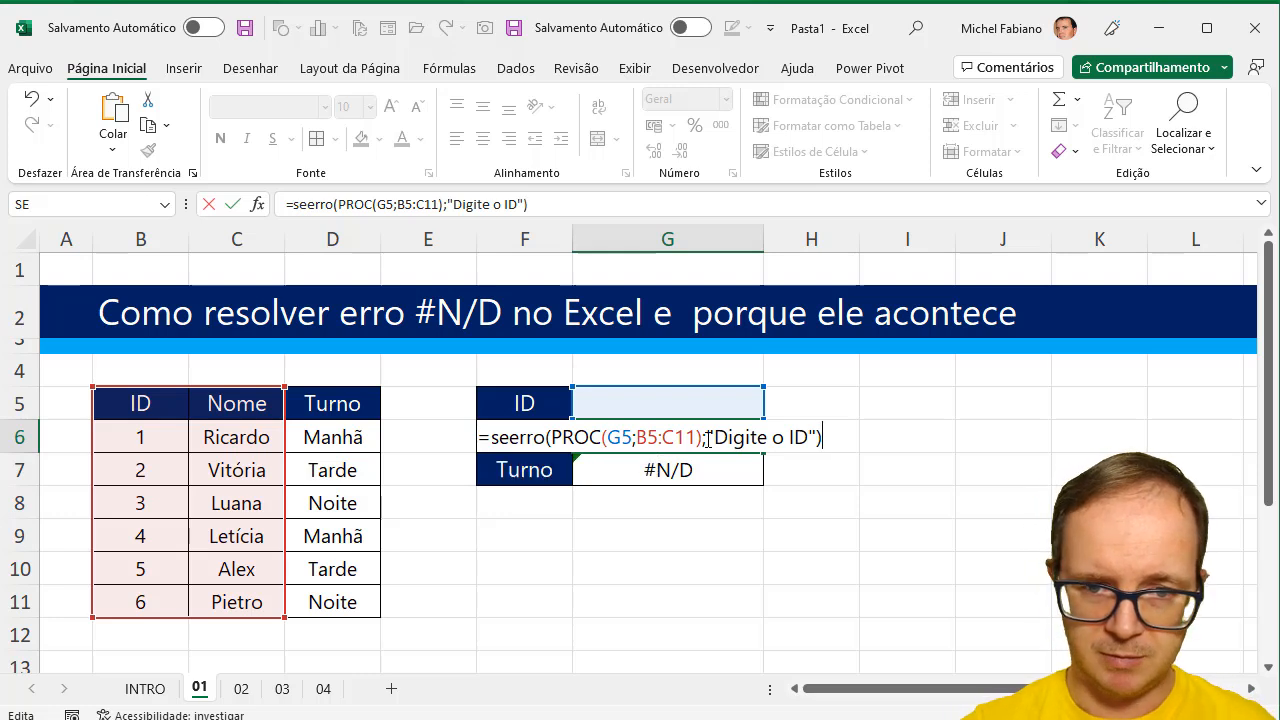
{"action": "key", "text": "Return"}
{"action": "left_click", "coordinate": [707, 438]}
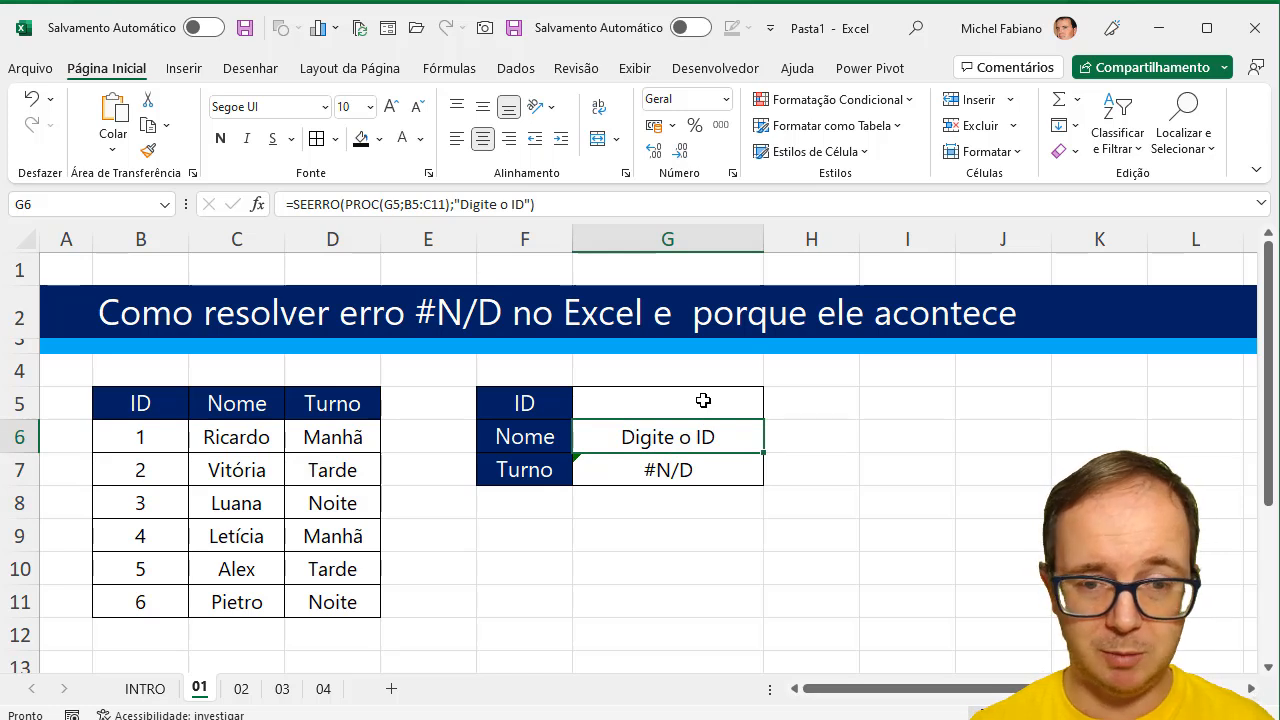
Step: Test the Nome lookup with the ID 1 in G5, and clear the ID cell
{"action": "left_click", "coordinate": [703, 400]}
{"action": "type", "text": "1"}
{"action": "key", "text": "Return"}
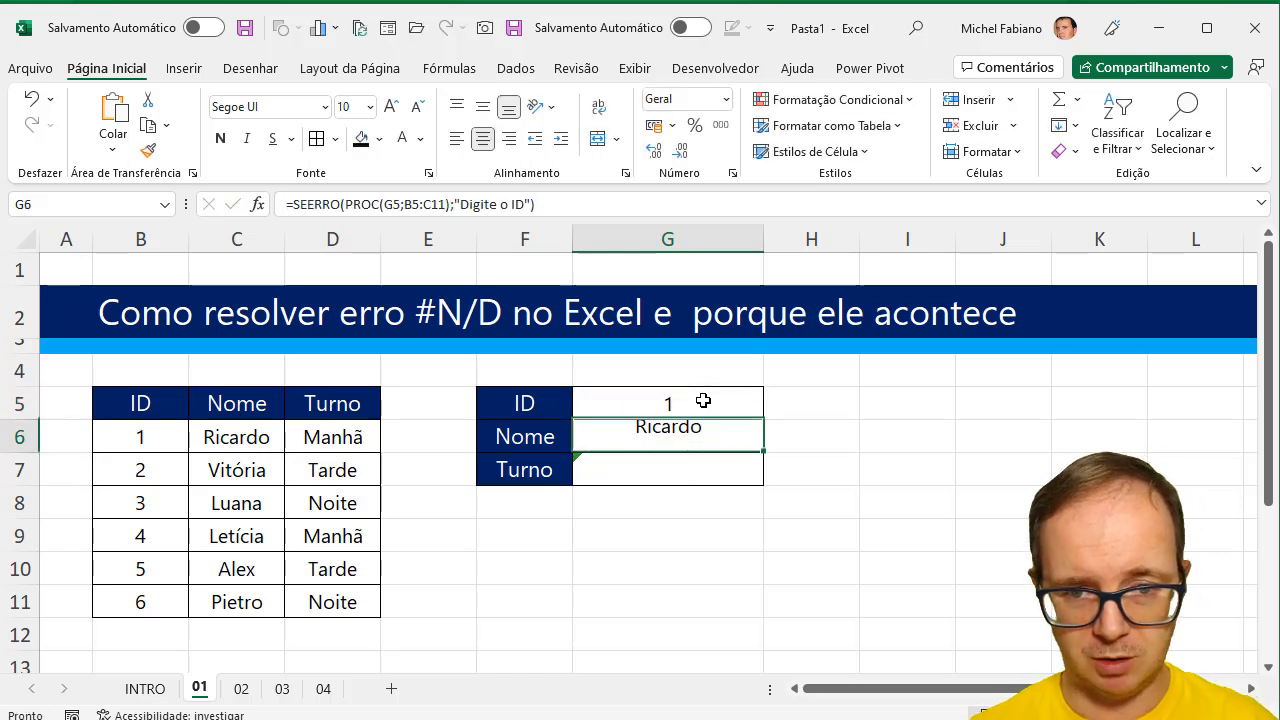
{"action": "left_click", "coordinate": [703, 400]}
{"action": "key", "text": "Delete"}
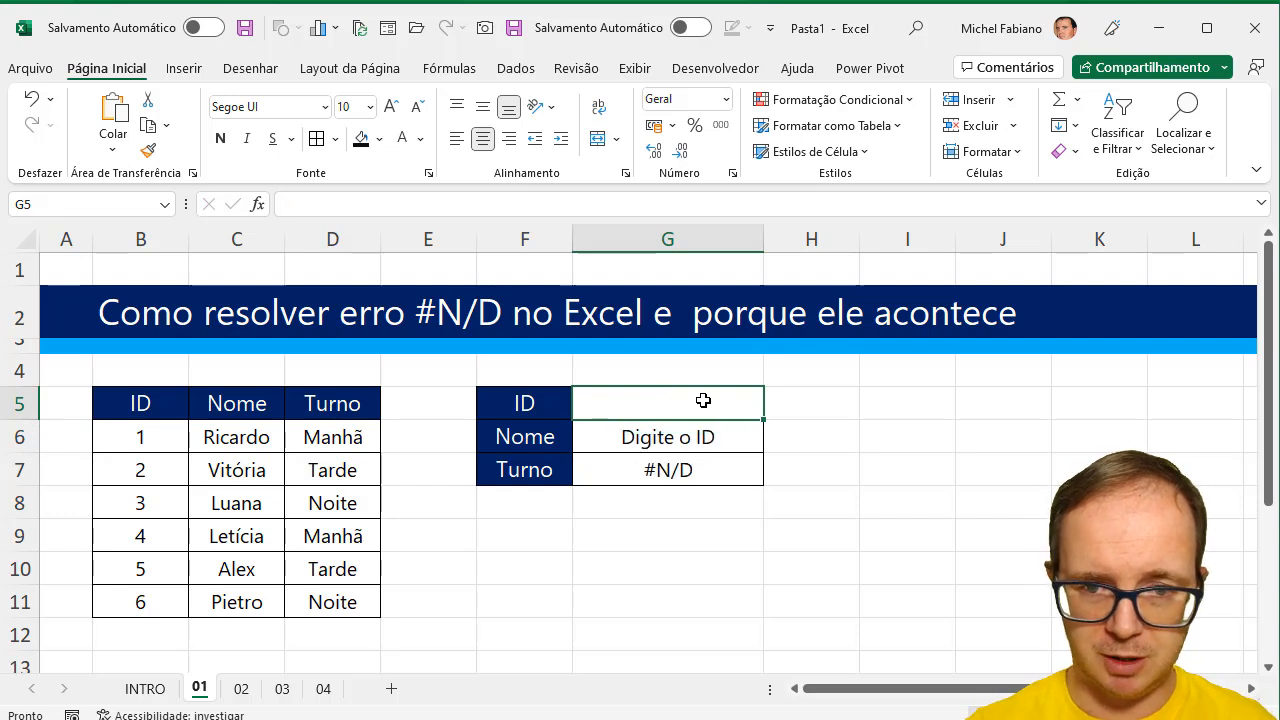
Step: Wrap the Turno lookup in G7 in SEERRO with the same fallback text, giving =SEERRO(PROC(G5;B5:D11);"Digite o ID")
{"action": "right_click", "coordinate": [680, 466]}
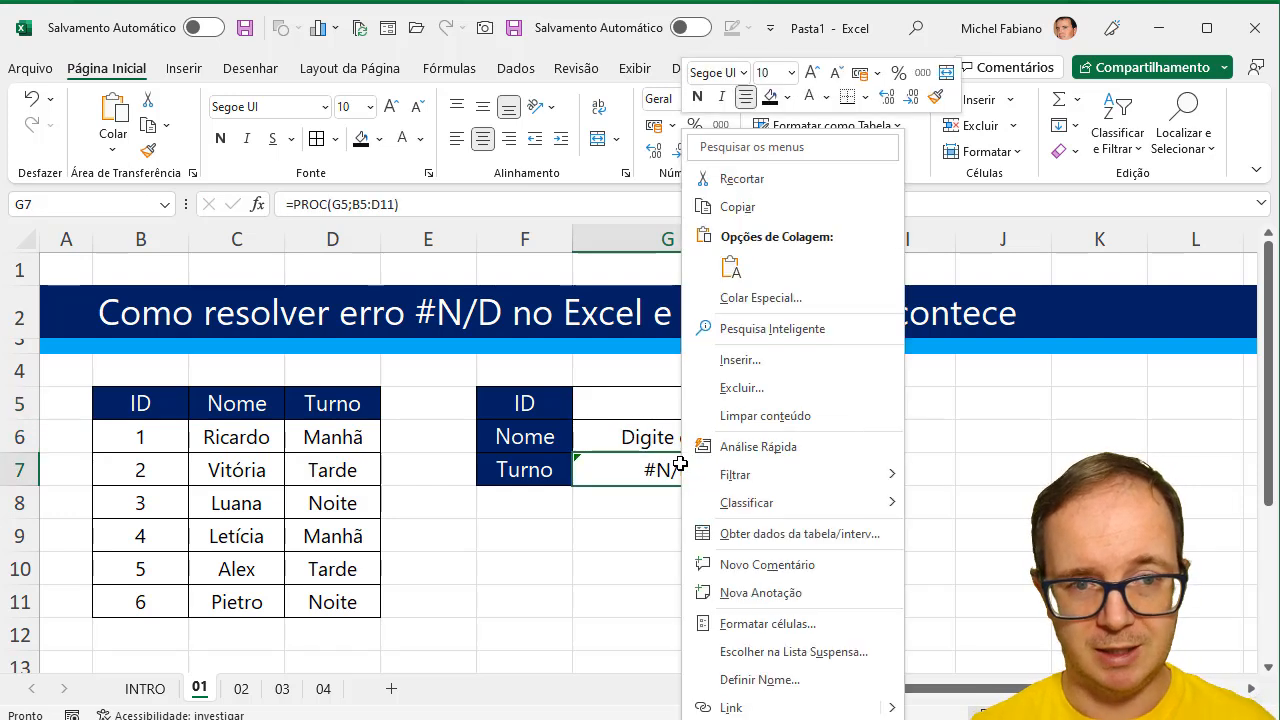
{"action": "key", "text": "Escape"}
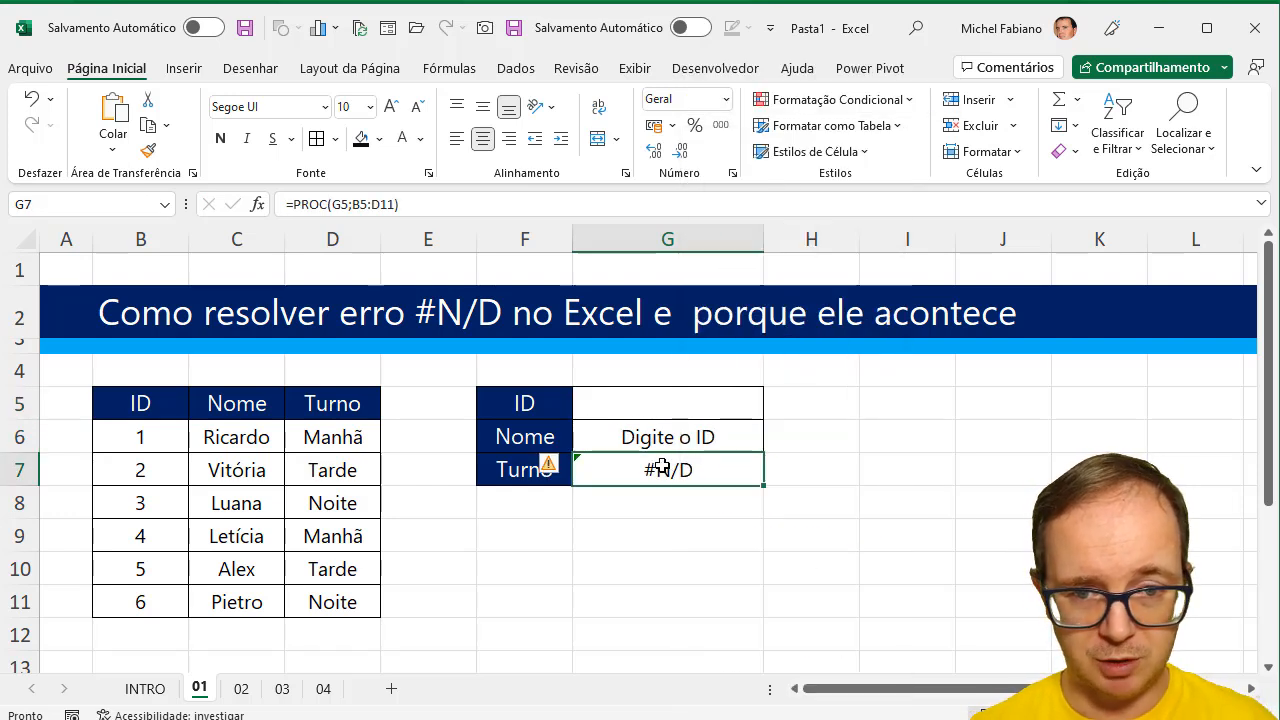
{"action": "double_click", "coordinate": [662, 467]}
{"action": "left_click", "coordinate": [590, 470]}
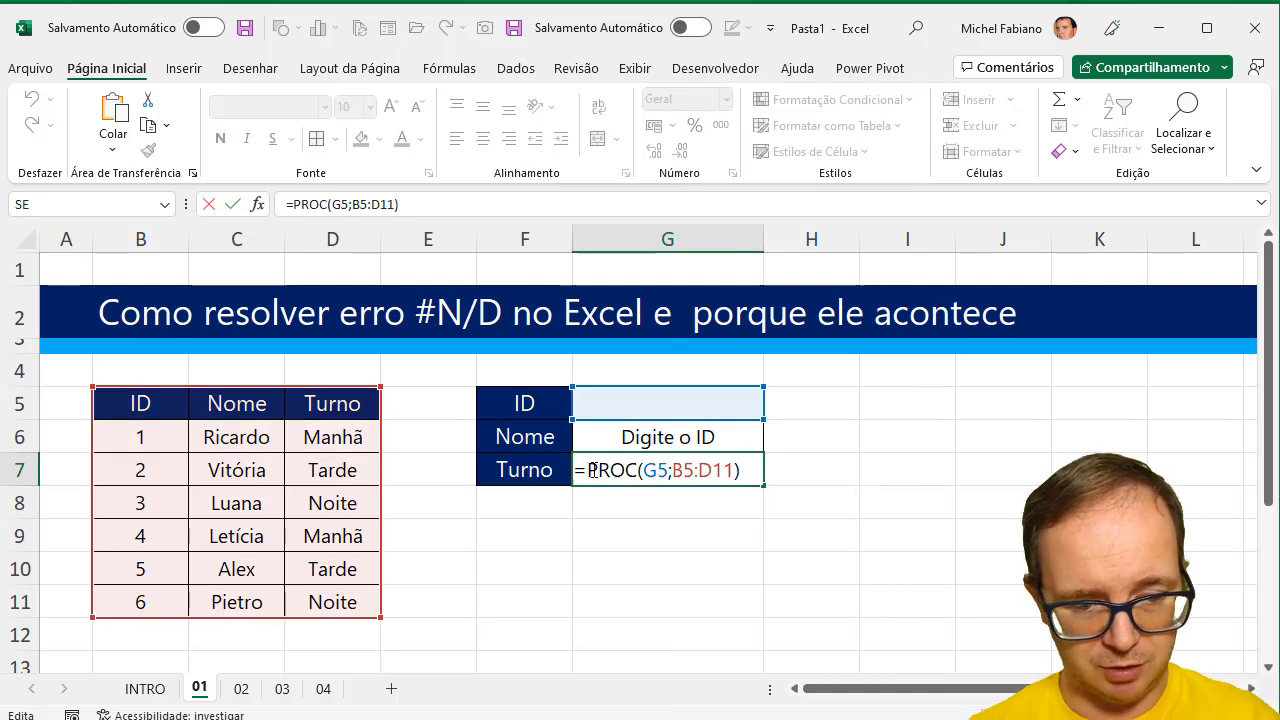
{"action": "type", "text": "seerro"}
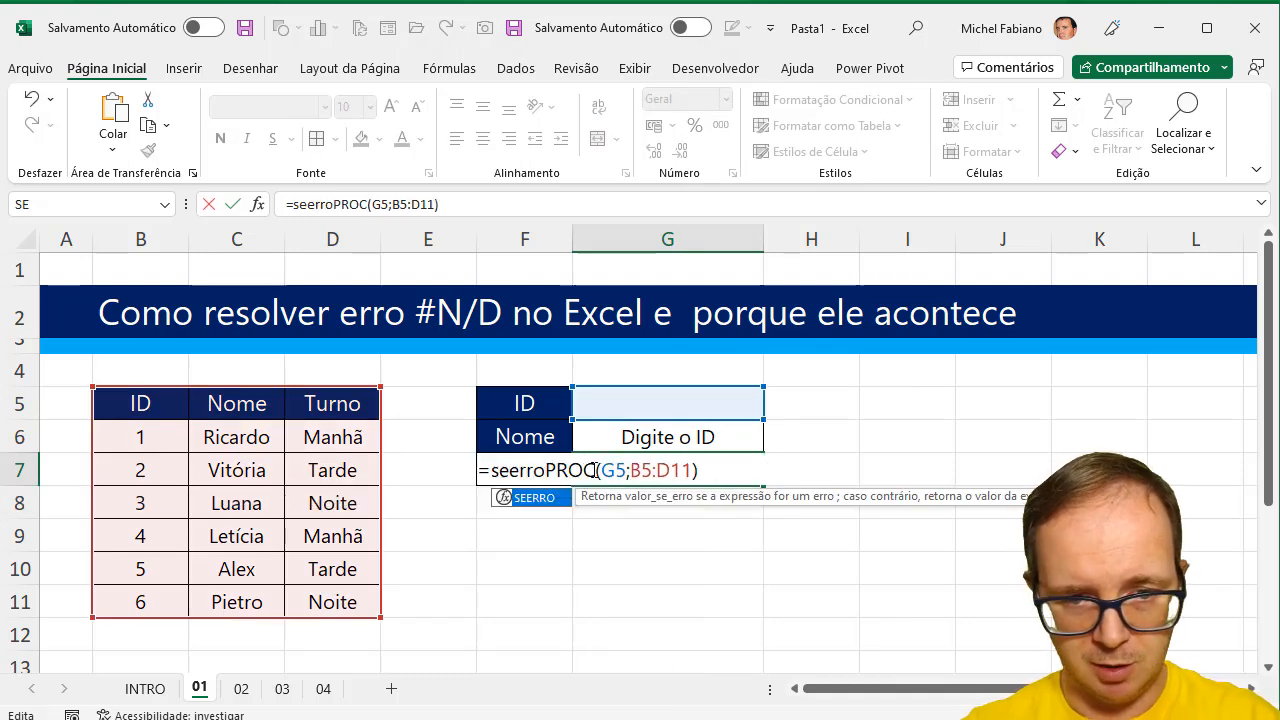
{"action": "type", "text": "("}
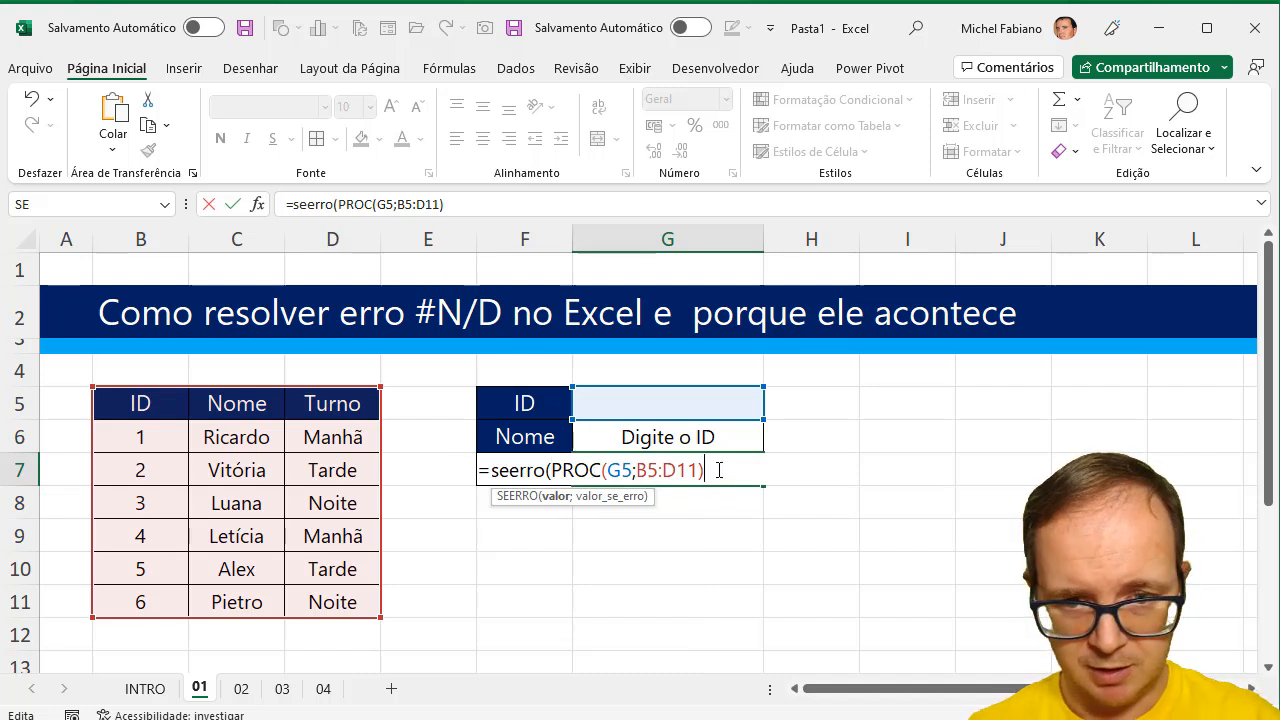
{"action": "key", "text": "BackSpace"}
{"action": "type", "text": ";"}
{"action": "type", "text": "\"Digite o "}
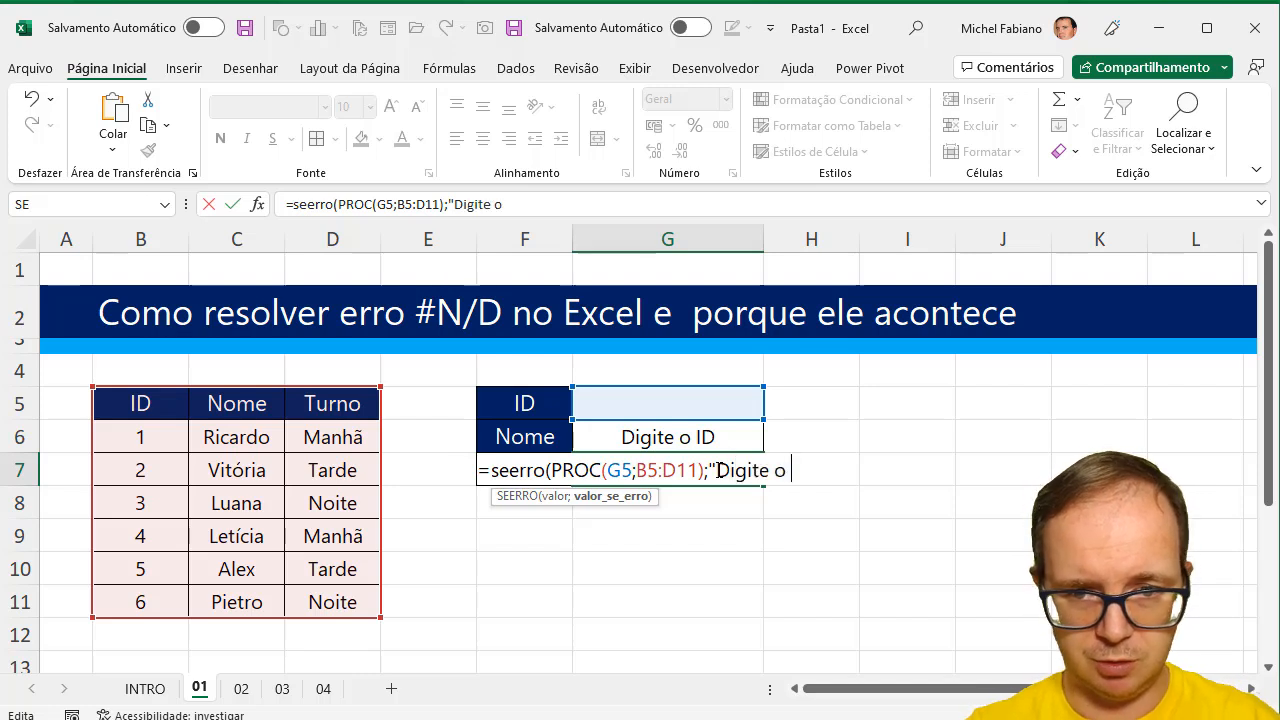
{"action": "type", "text": "ID\")"}
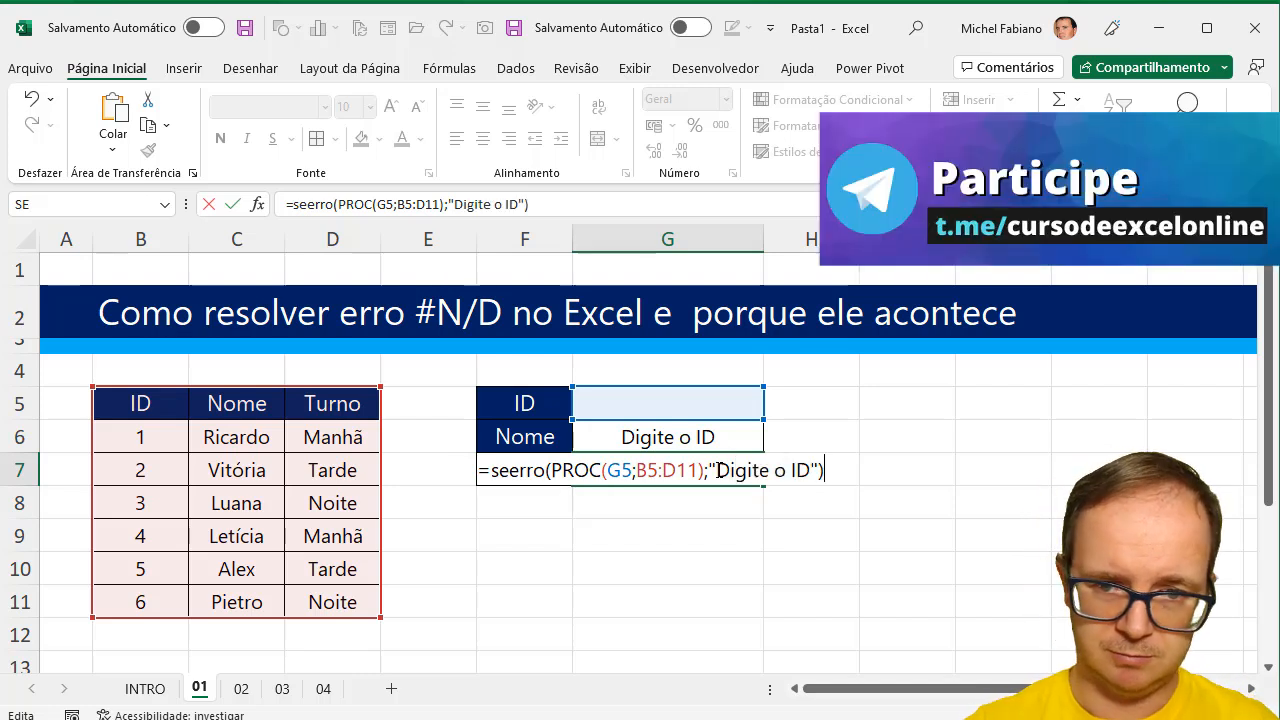
{"action": "key", "text": "Return"}
Step: Test both wrapped lookups by entering the ID 1 in G5, and open sheet 02
{"action": "left_click", "coordinate": [701, 397]}
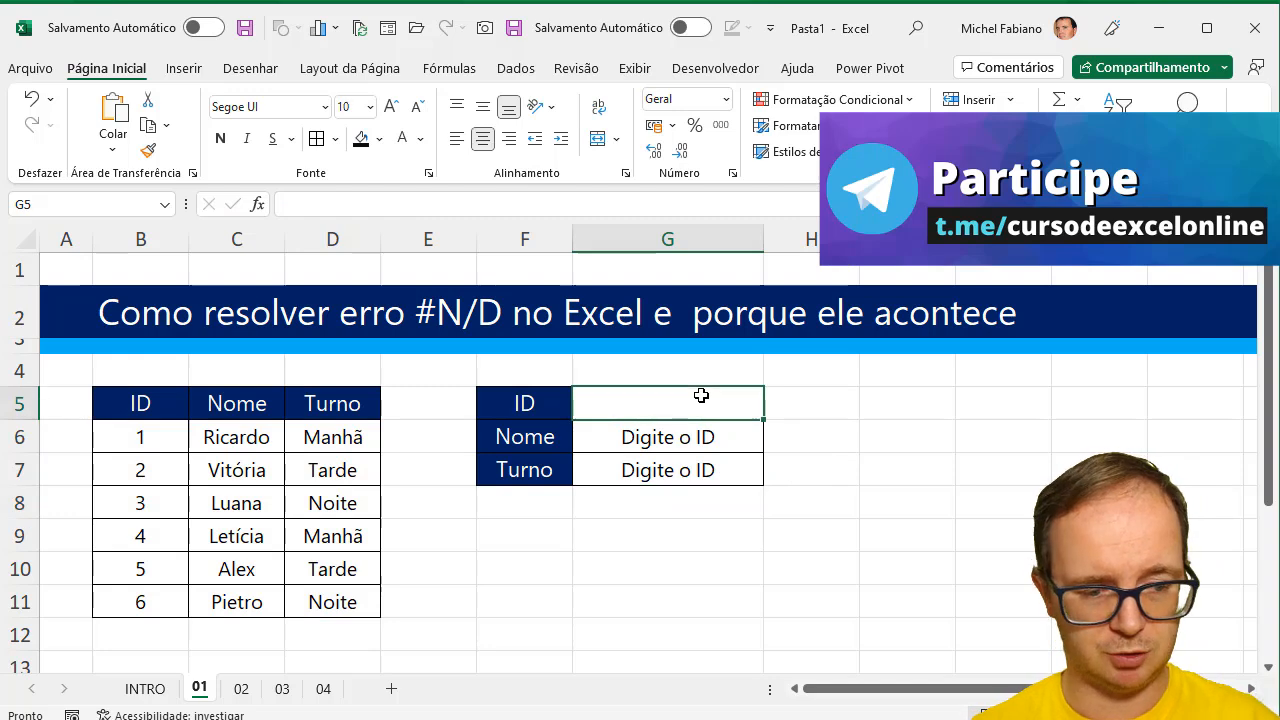
{"action": "type", "text": "1"}
{"action": "key", "text": "Return"}
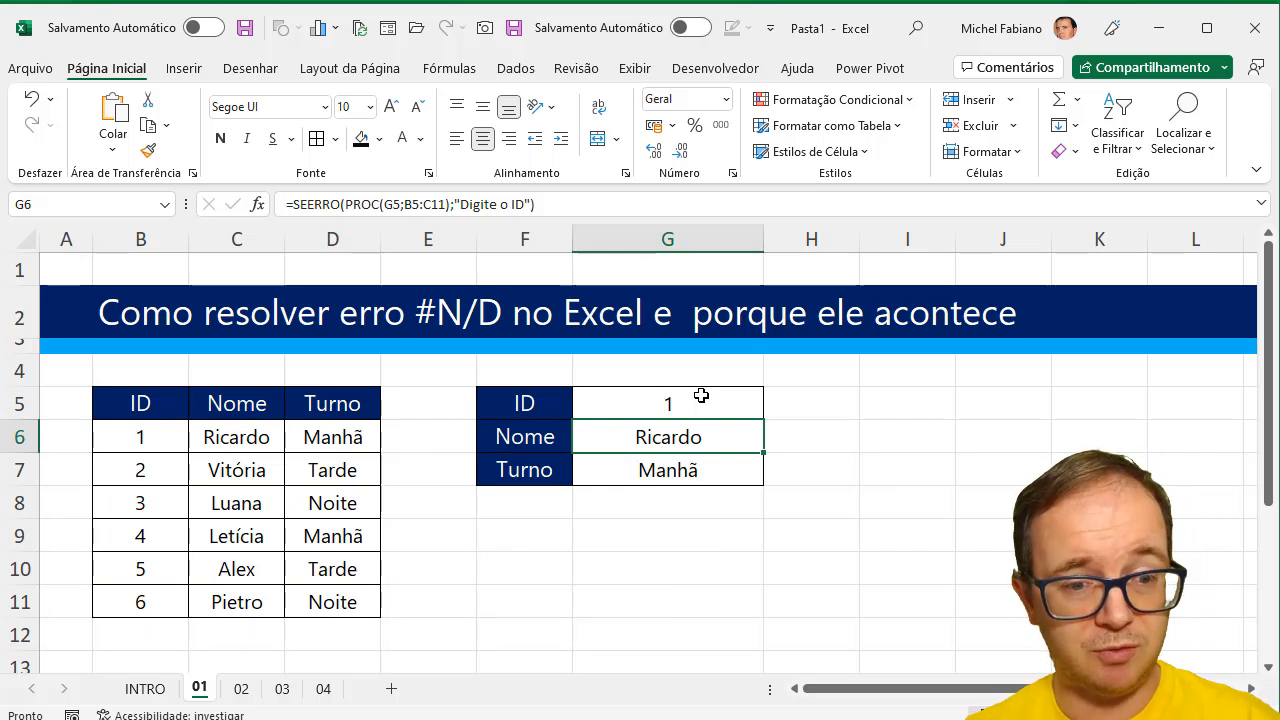
{"action": "left_click", "coordinate": [253, 691]}
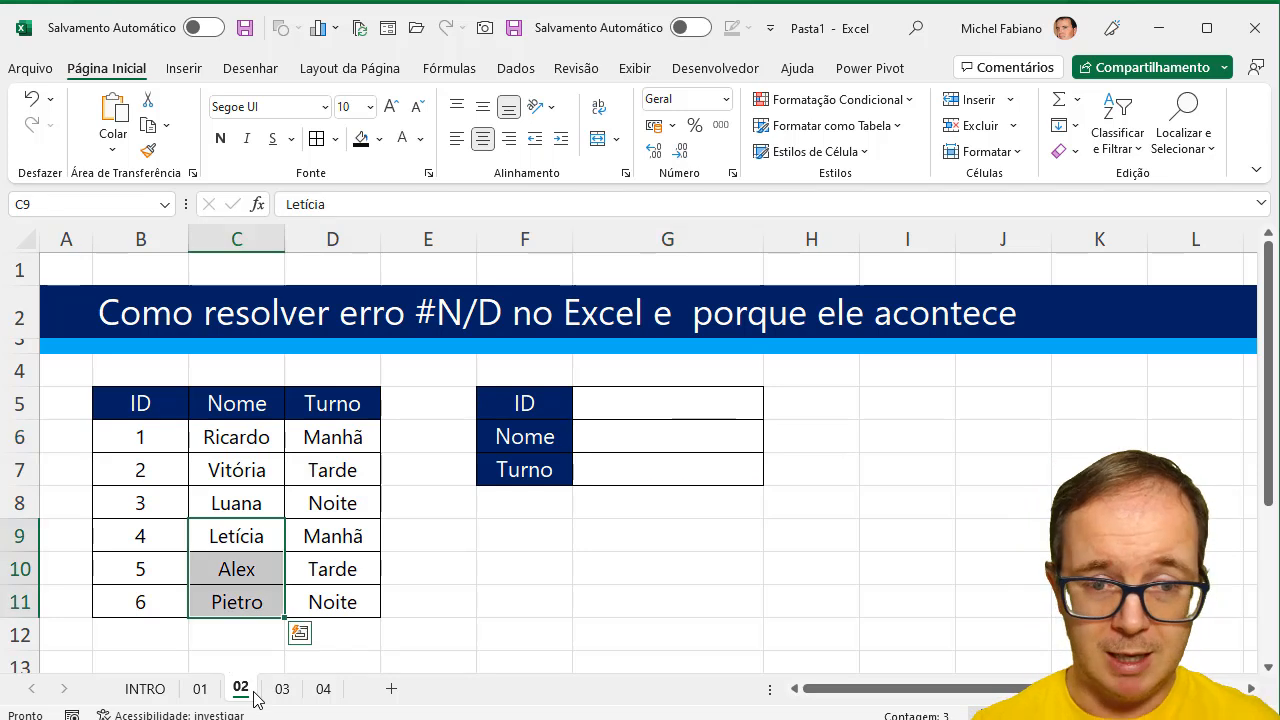
{"action": "left_click", "coordinate": [708, 411]}
{"action": "type", "text": "1"}
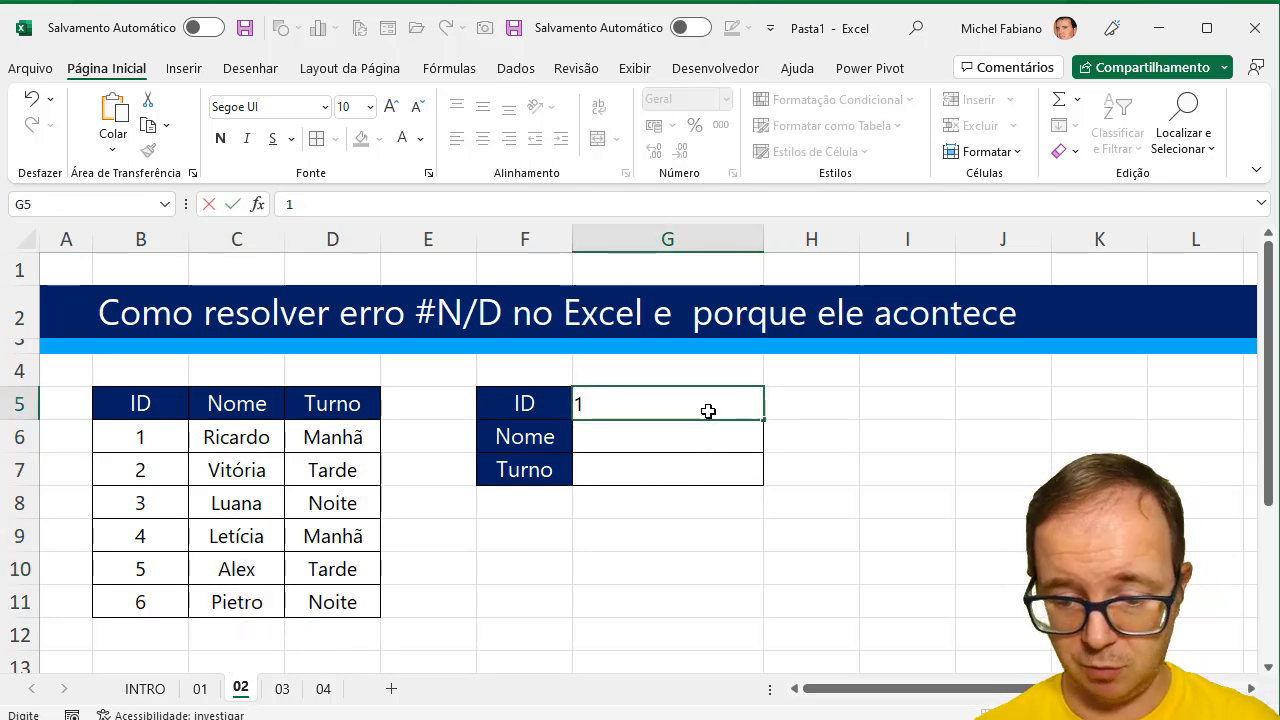
{"action": "key", "text": "BackSpace"}
{"action": "key", "text": "Return"}
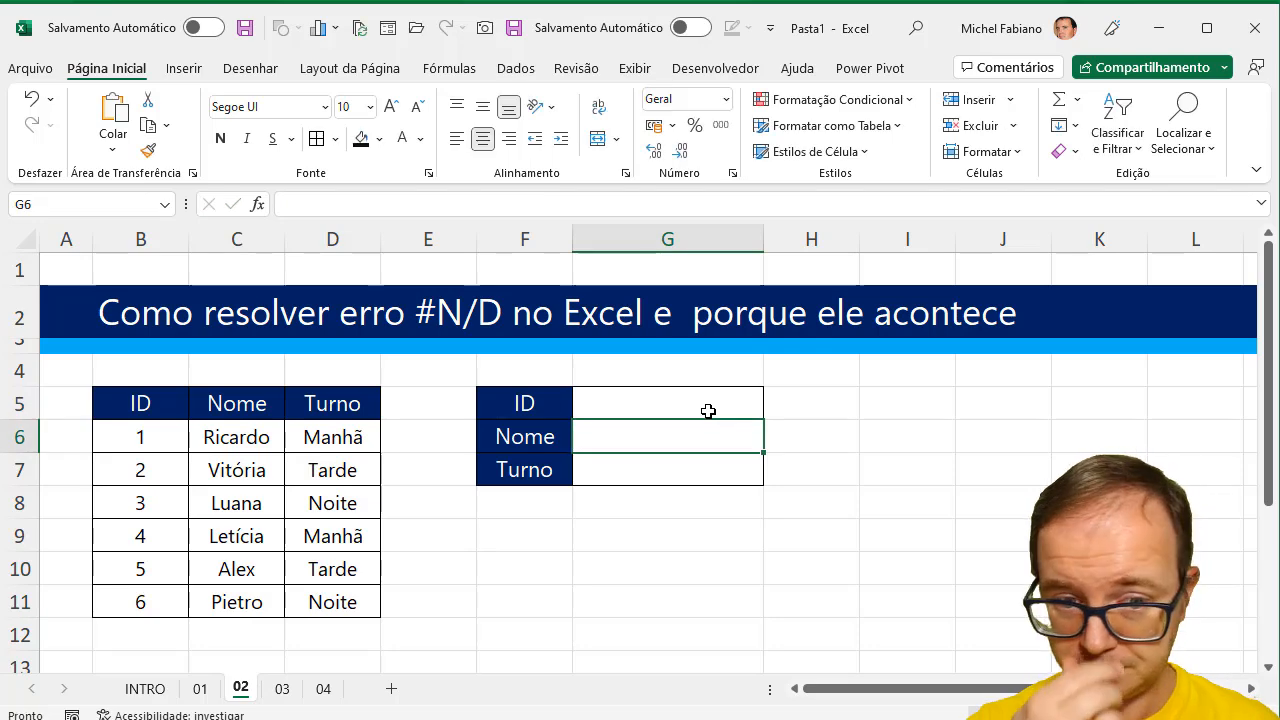
Step: Enter the formula =PROCV(G5;B5:D11;2;0) in G6 of sheet 02 to look up the Nome from the ID
{"action": "type", "text": "=procv("}
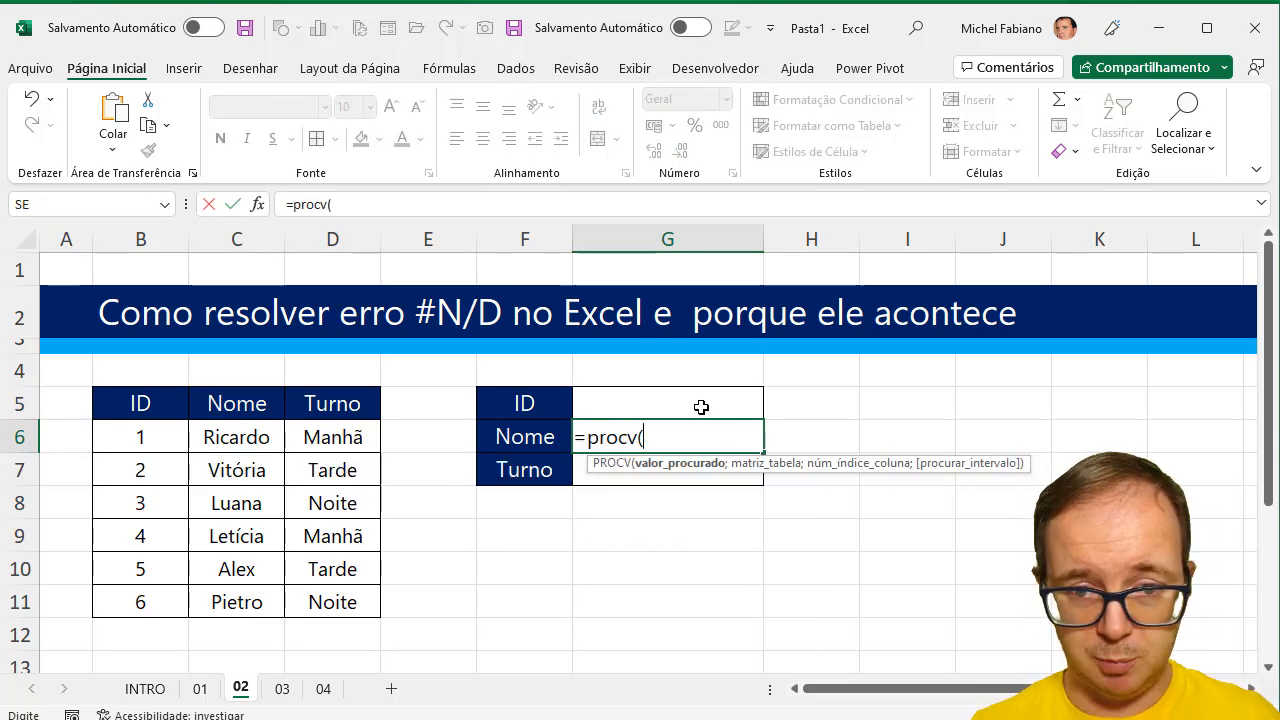
{"action": "left_click", "coordinate": [704, 409]}
{"action": "type", "text": ";"}
{"action": "left_click_drag", "start_coordinate": [143, 403], "coordinate": [346, 606]}
{"action": "type", "text": ";2"}
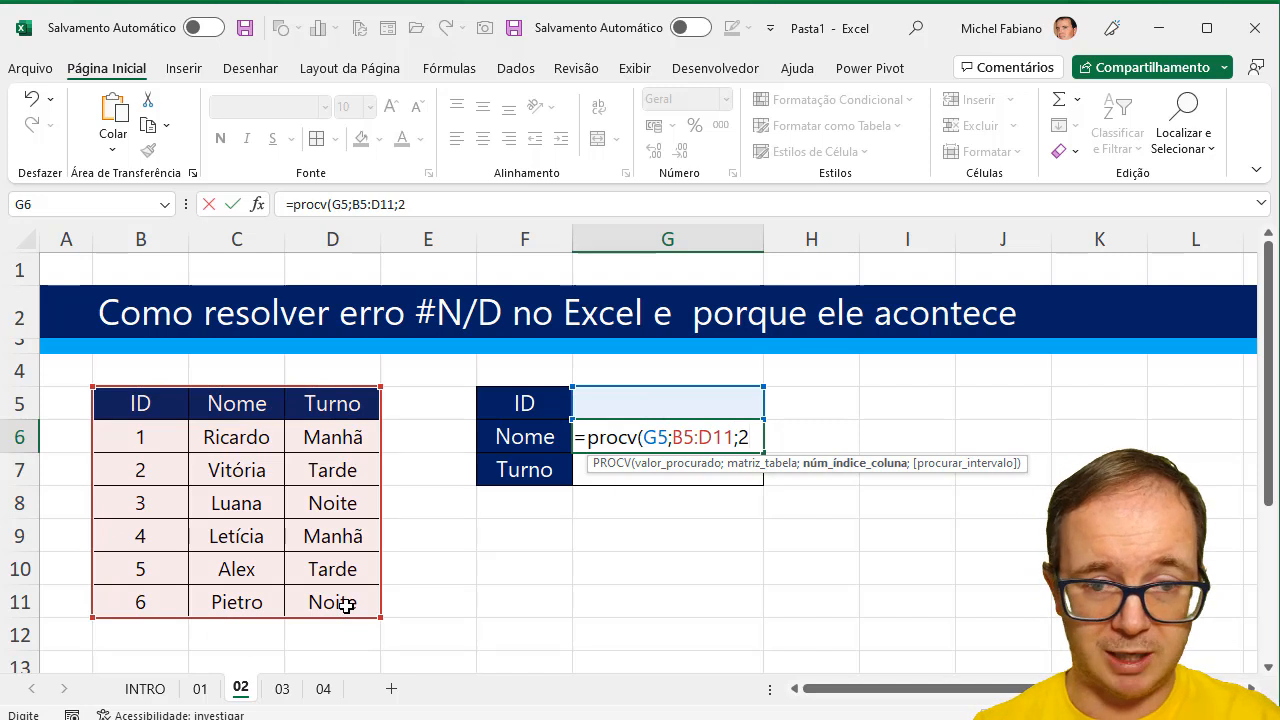
{"action": "type", "text": ";0)"}
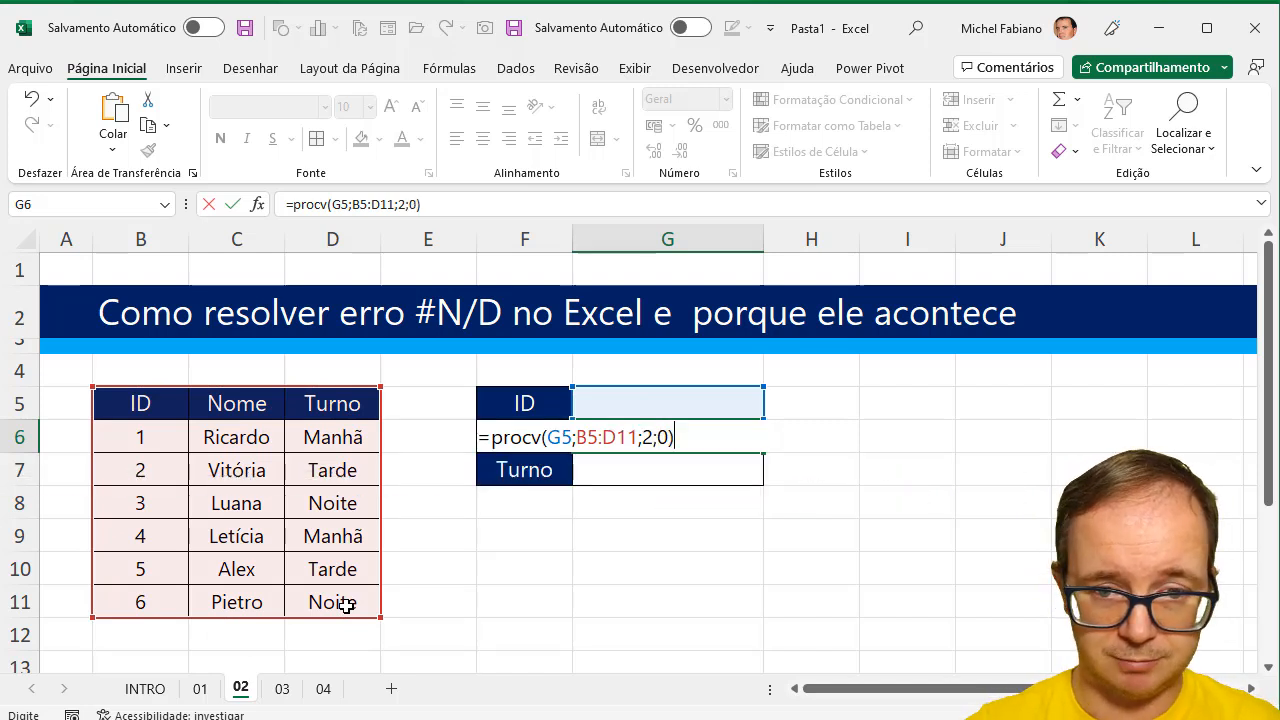
{"action": "key", "text": "Return"}
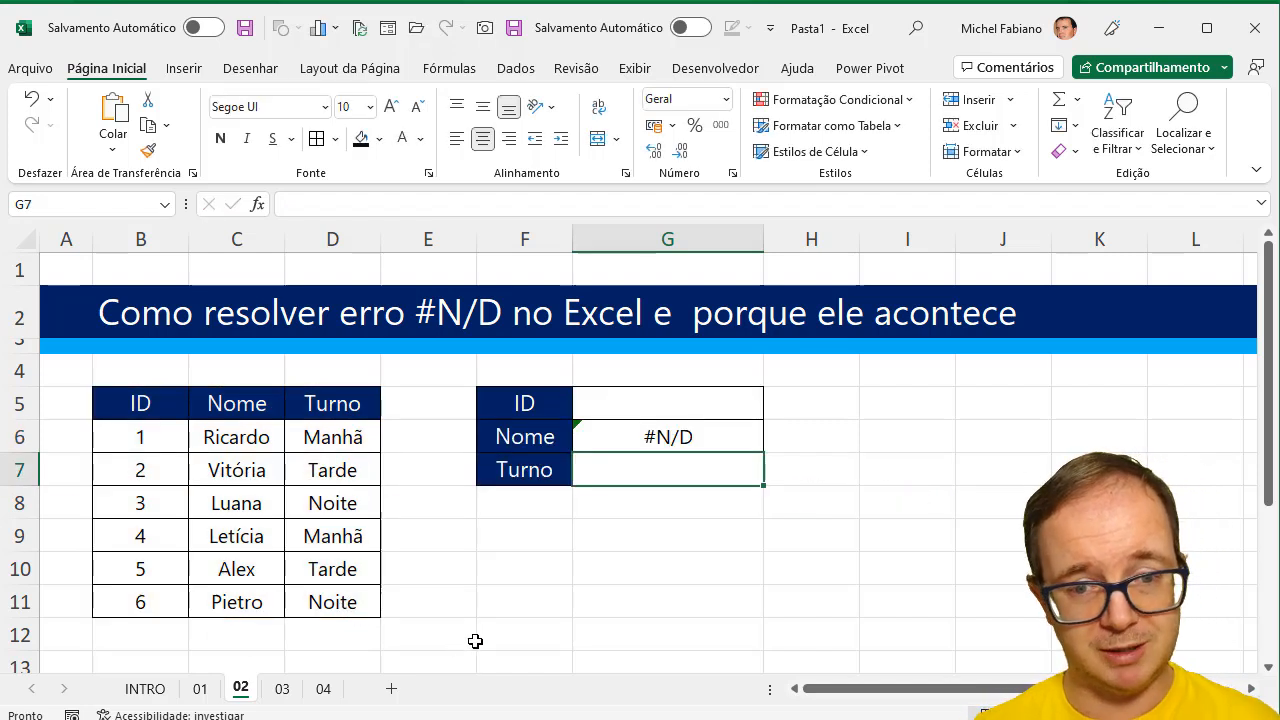
Step: Enter the formula =PROCV(G5;B5:D11;3;0) in G7 to look up the Turno from the ID
{"action": "type", "text": "=procv("}
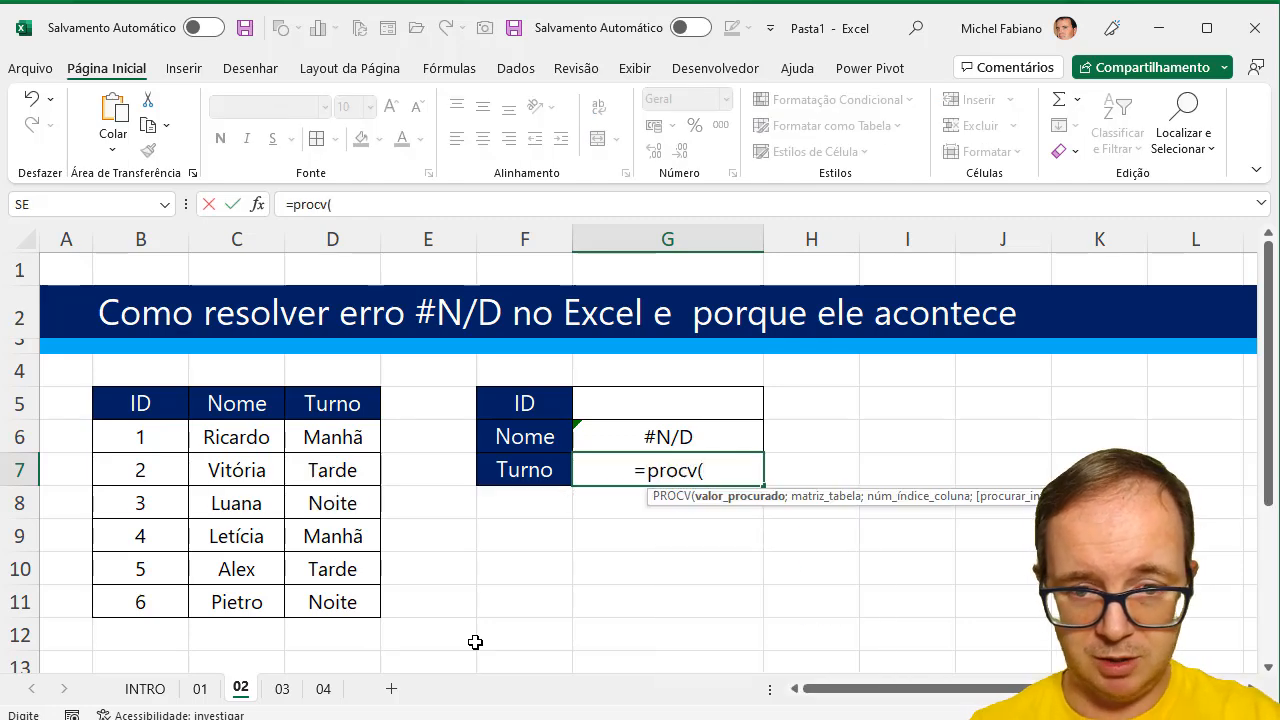
{"action": "left_click", "coordinate": [676, 403]}
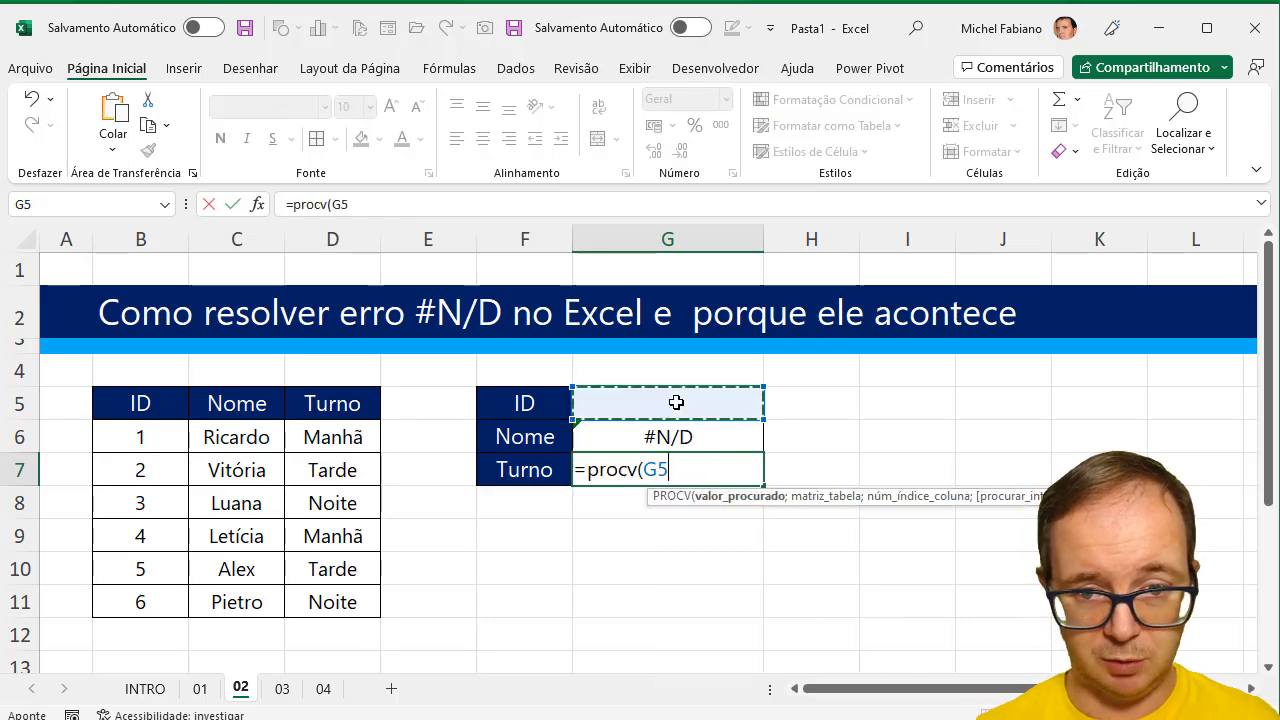
{"action": "type", "text": ";"}
{"action": "left_click_drag", "start_coordinate": [140, 403], "coordinate": [314, 591]}
{"action": "type", "text": ";"}
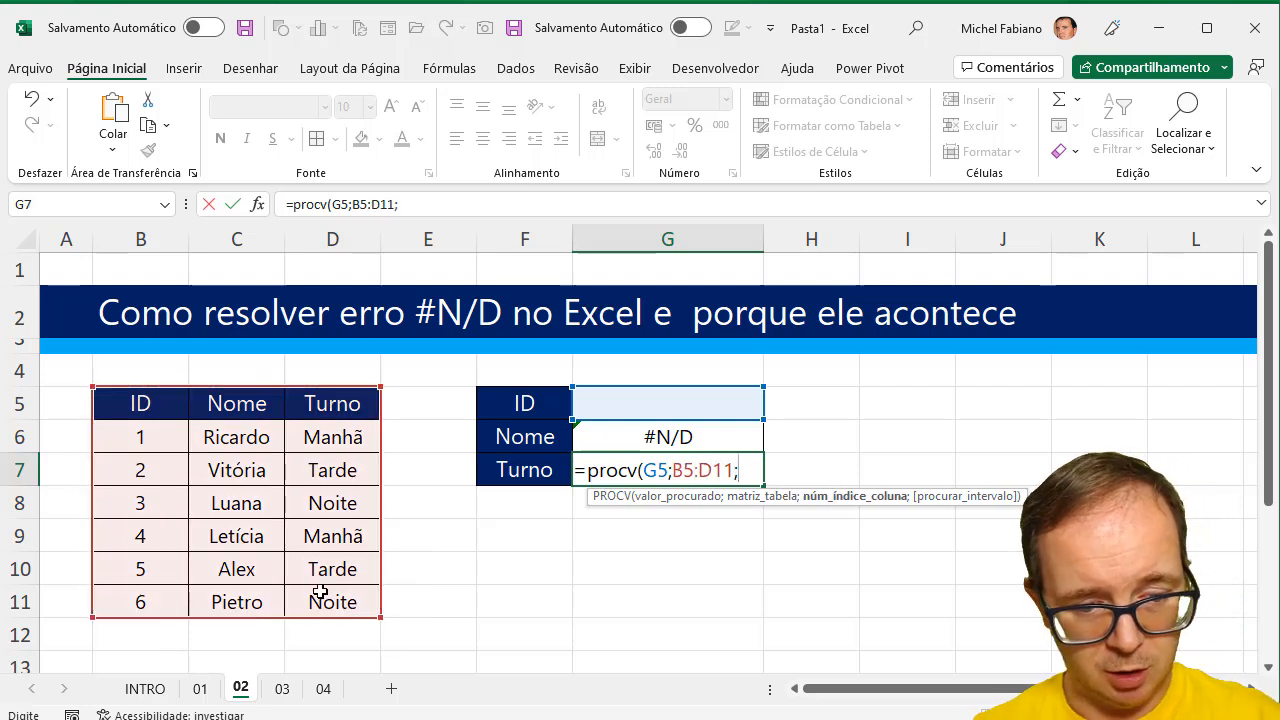
{"action": "type", "text": "3;0)"}
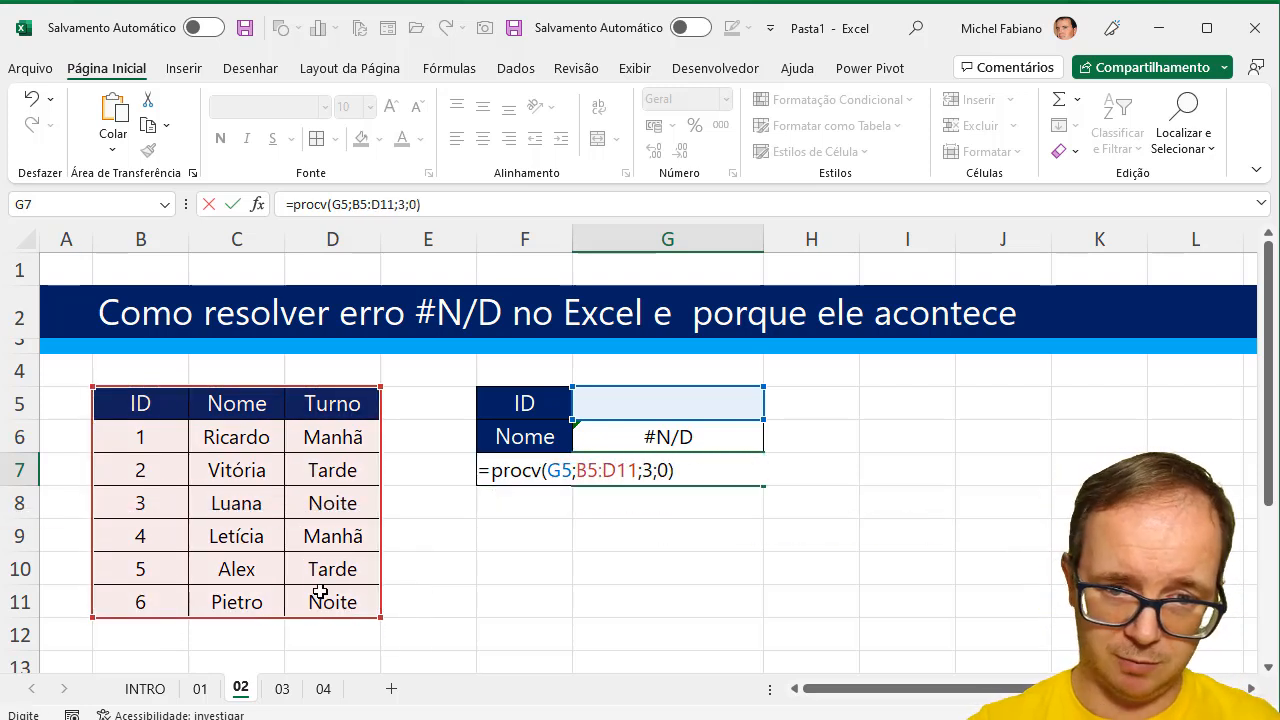
{"action": "key", "text": "Return"}
Step: Test both PROCV lookups with the ID 1 in G5, and clear the ID cell
{"action": "left_click", "coordinate": [698, 402]}
{"action": "type", "text": "1"}
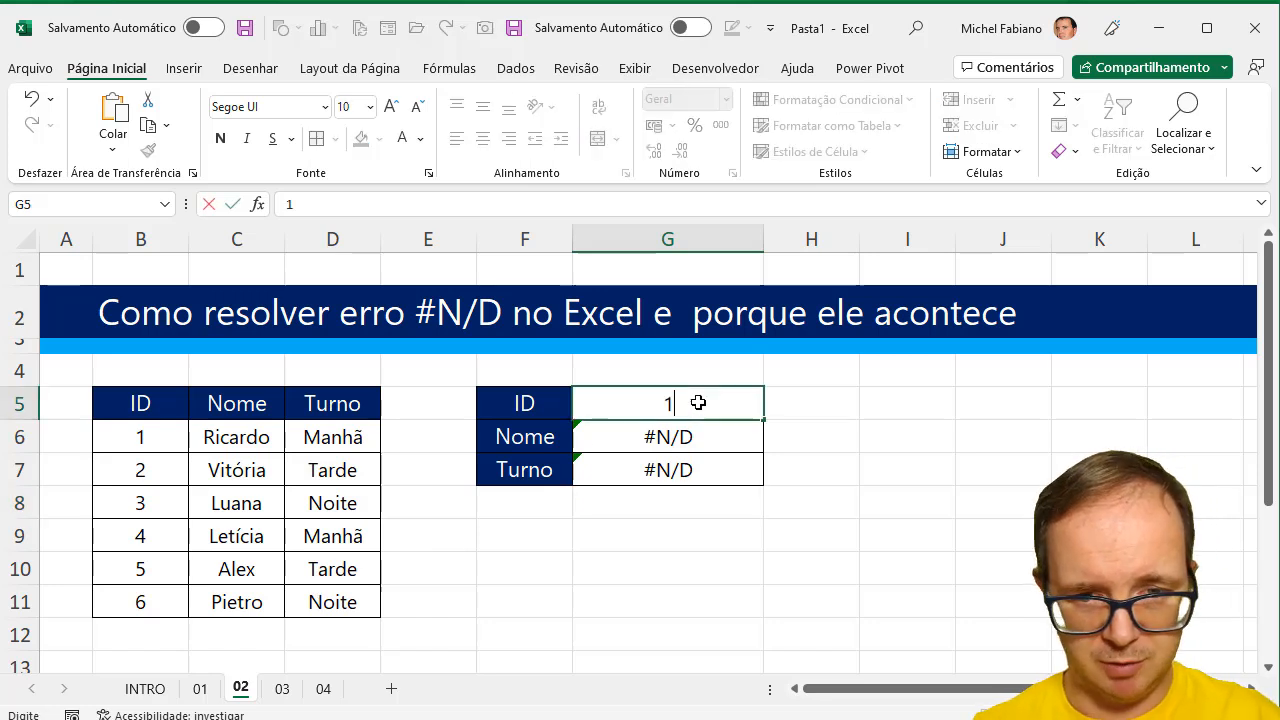
{"action": "key", "text": "Return"}
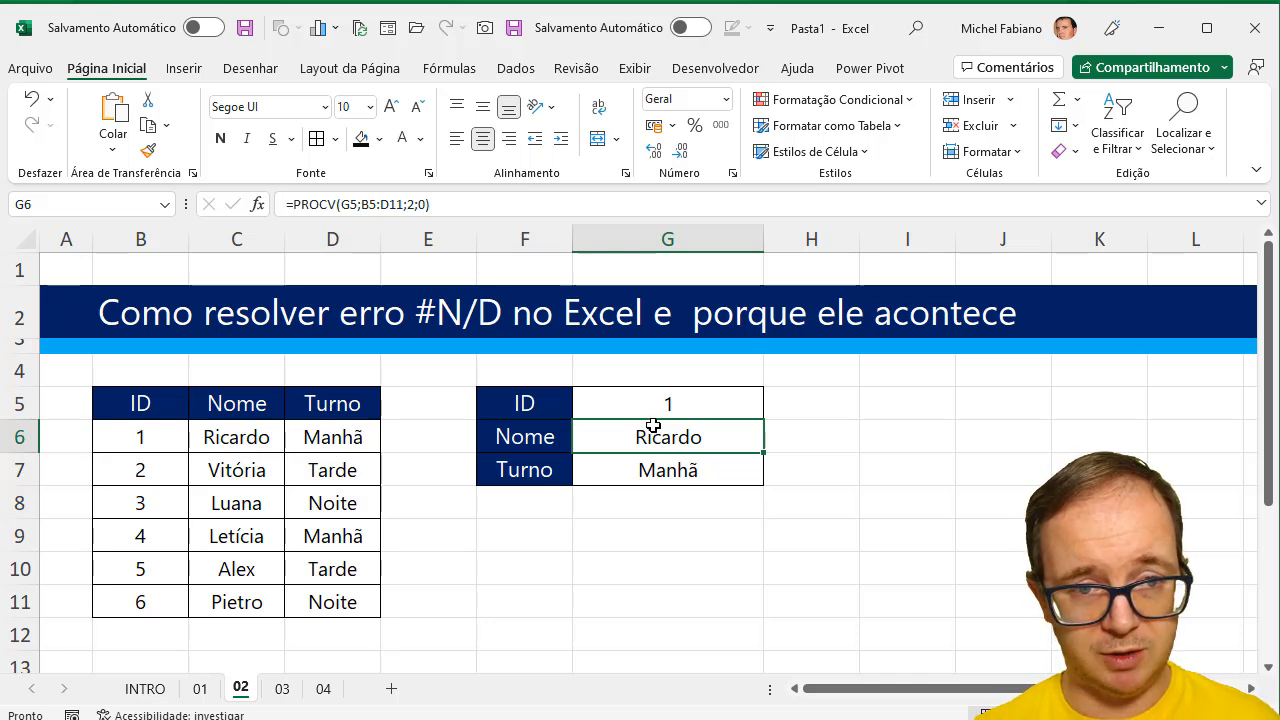
{"action": "left_click", "coordinate": [657, 411]}
{"action": "key", "text": "Delete"}
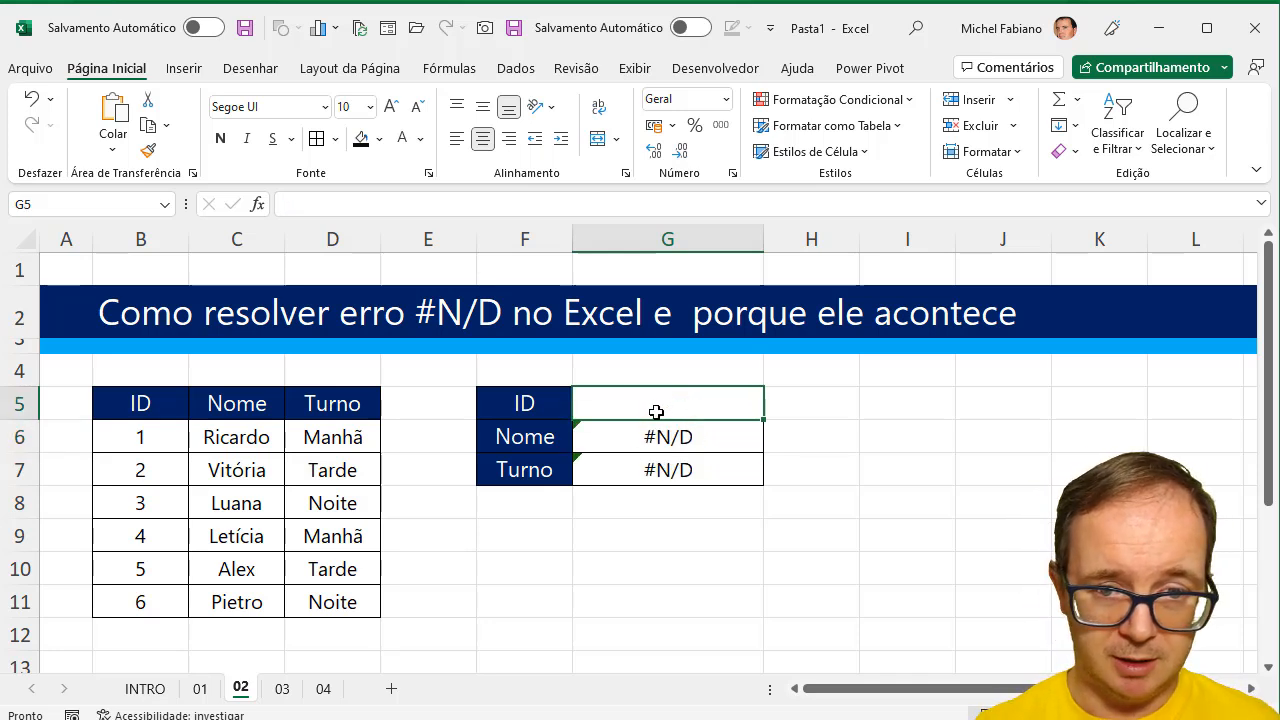
Step: Wrap the Nome lookup in G6 in SEERRO, giving =SEERRO(PROCV(G5;B5:D11;2;0);"Digite o ID")
{"action": "left_click", "coordinate": [635, 435]}
{"action": "double_click", "coordinate": [638, 436]}
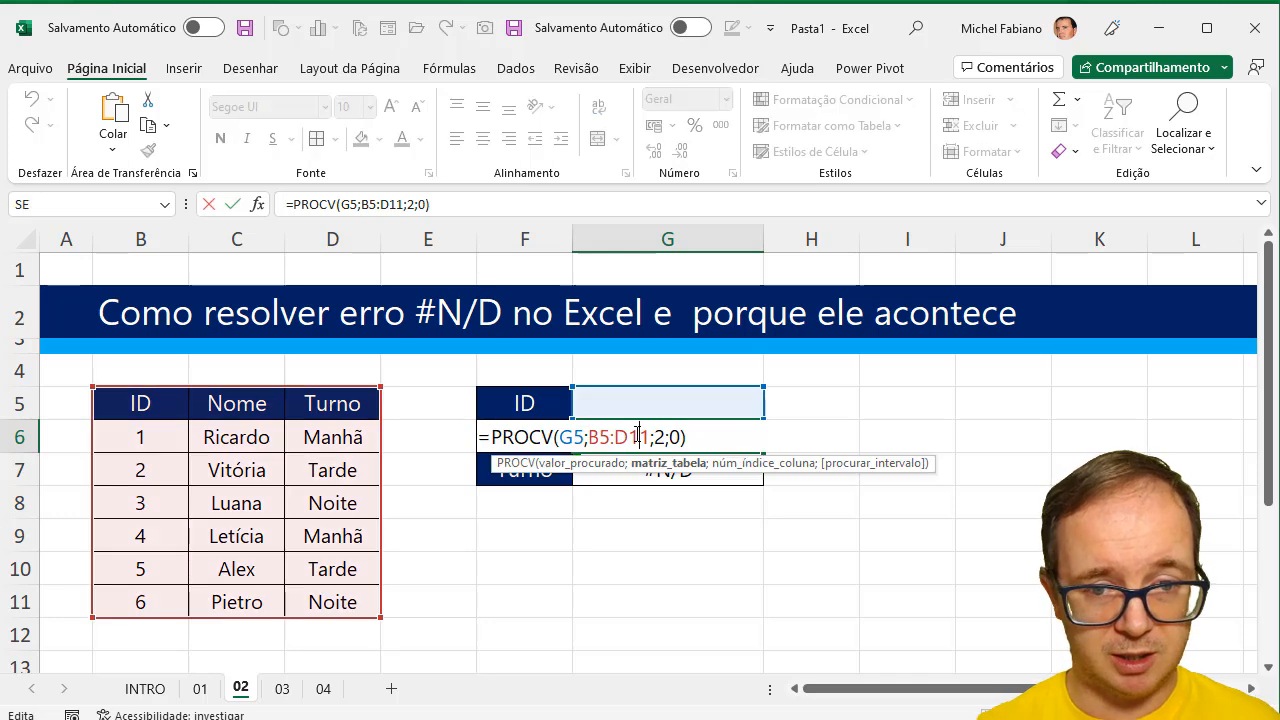
{"action": "left_click", "coordinate": [494, 432]}
{"action": "type", "text": "seerro"}
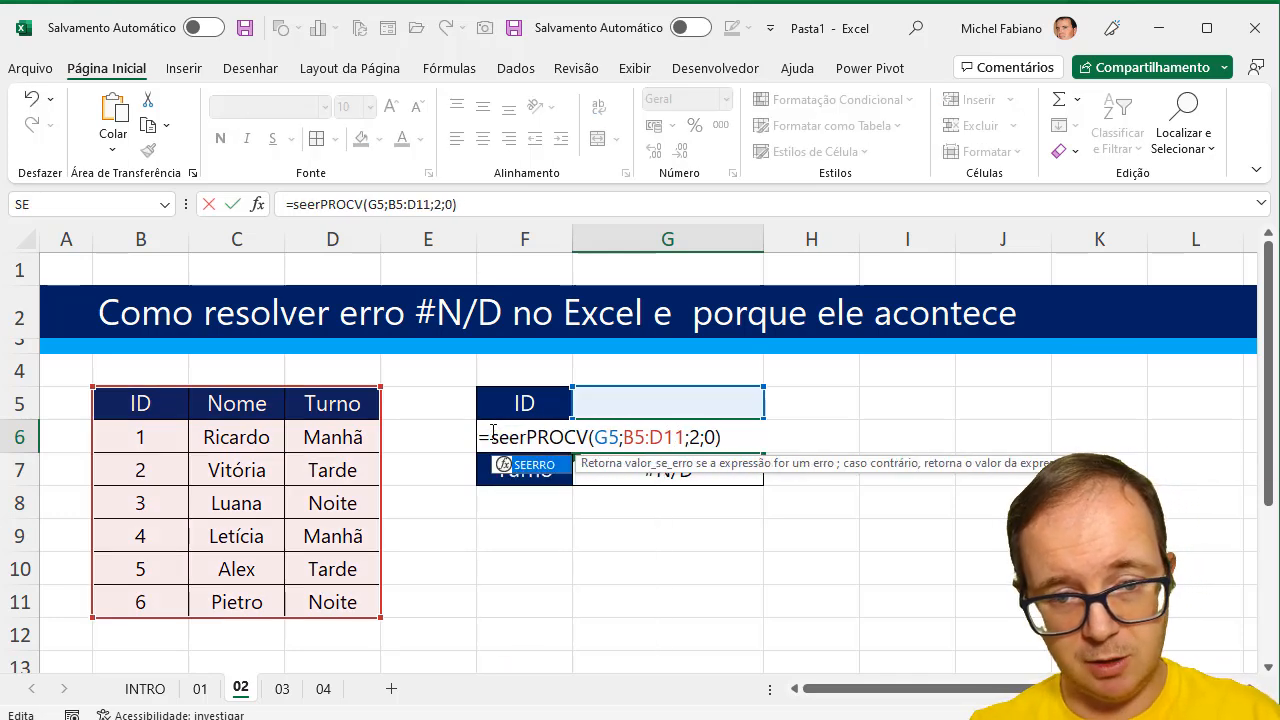
{"action": "type", "text": "("}
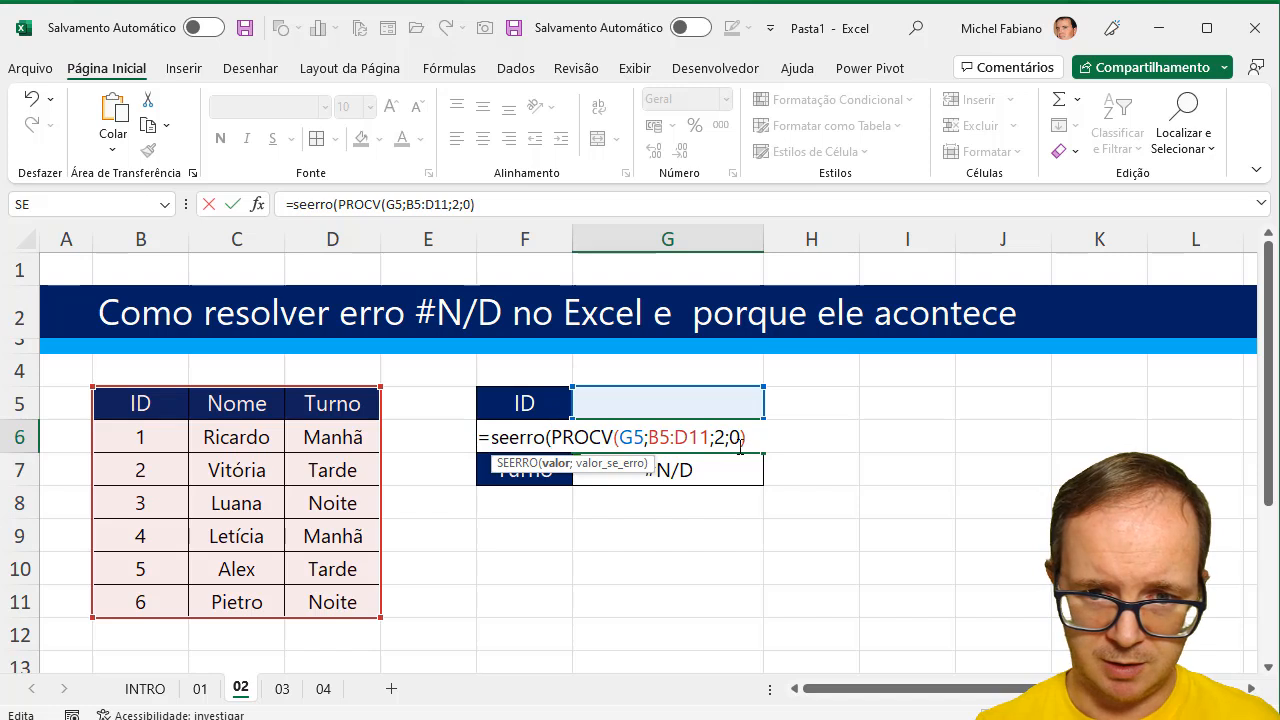
{"action": "type", "text": ";\""}
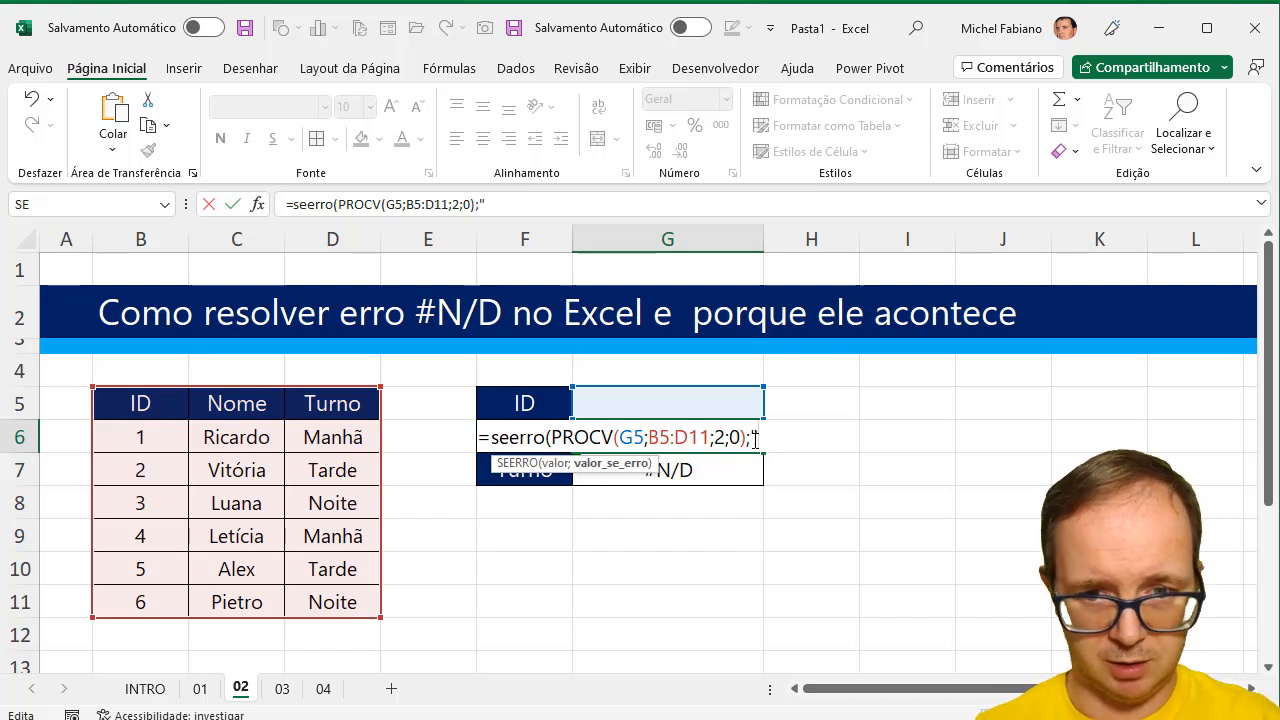
{"action": "type", "text": "Digite o "}
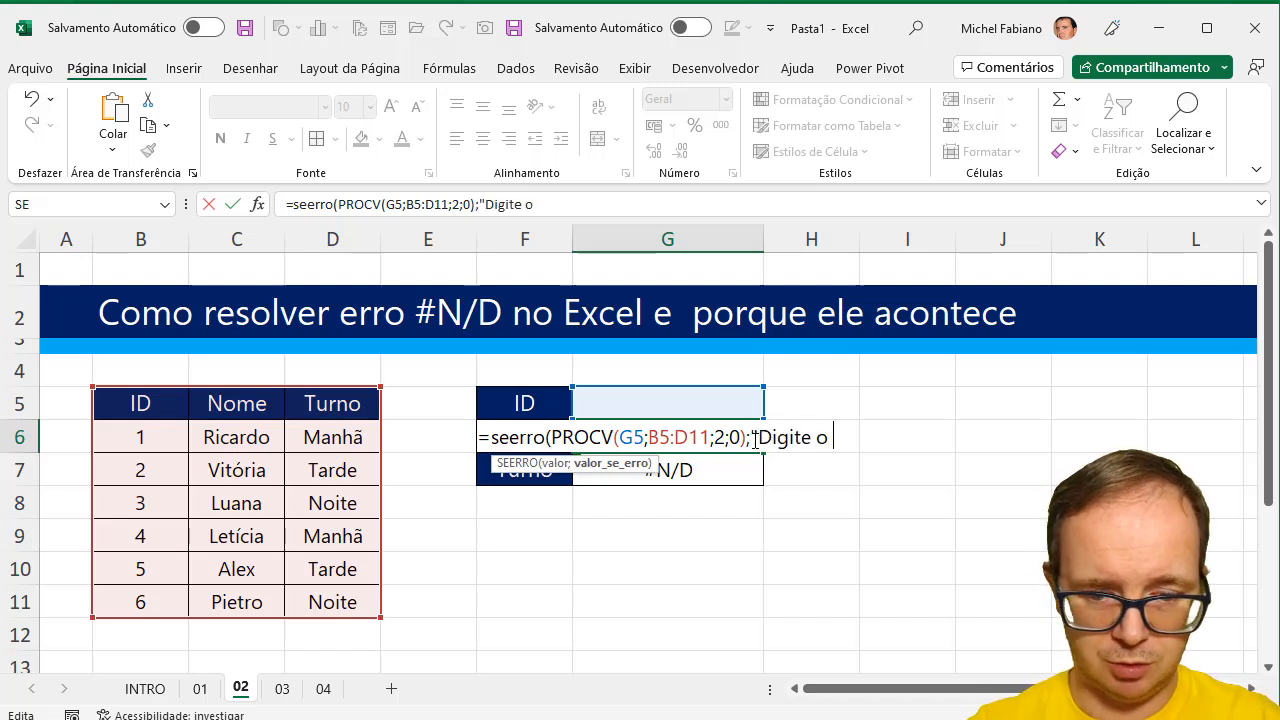
{"action": "type", "text": "ID\")"}
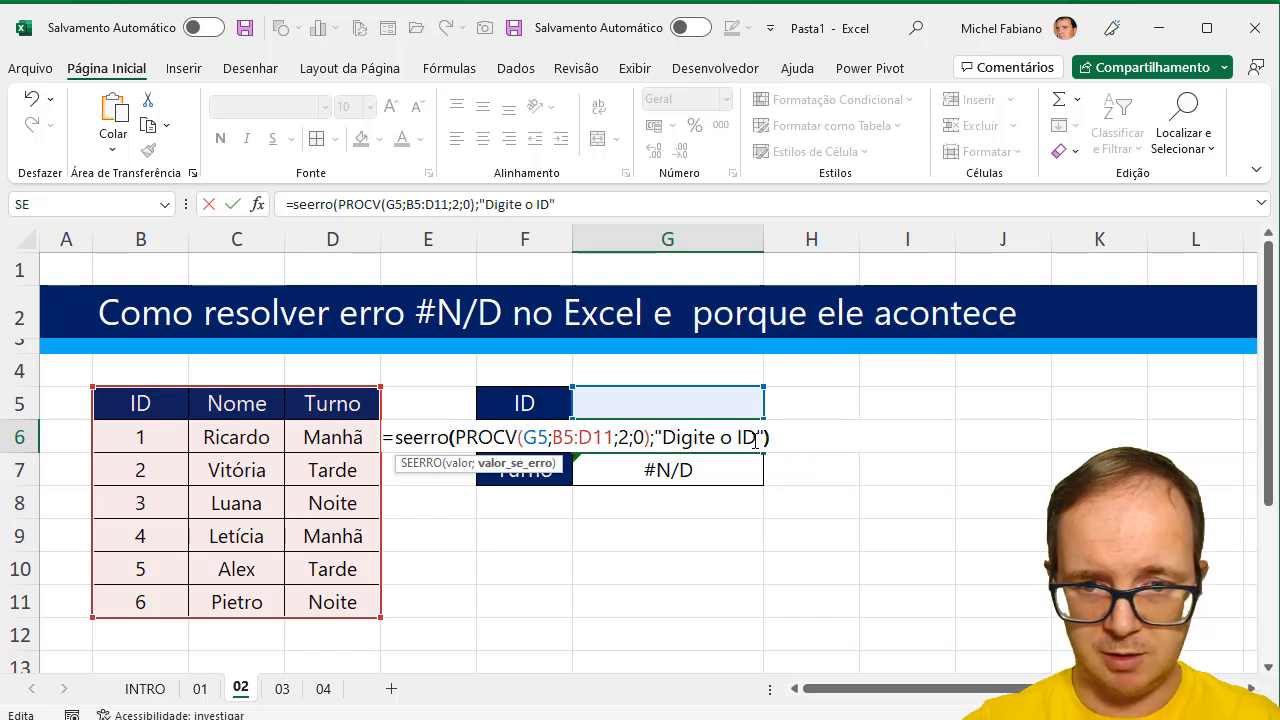
{"action": "key", "text": "Return"}
Step: Wrap the Turno lookup in G7 in SEERRO, giving =SEERRO(PROCV(G5;B5:D11;3;0);"Digite o ID")
{"action": "double_click", "coordinate": [710, 463]}
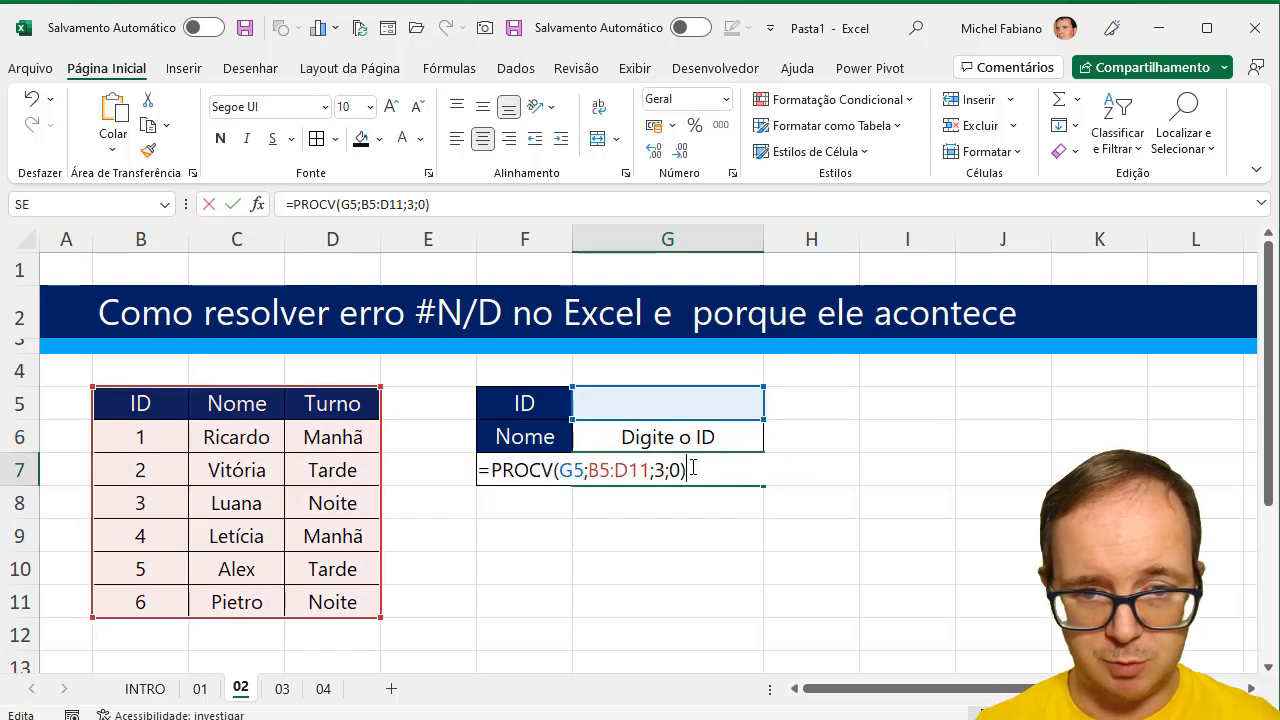
{"action": "left_click", "coordinate": [495, 471]}
{"action": "type", "text": "seerr"}
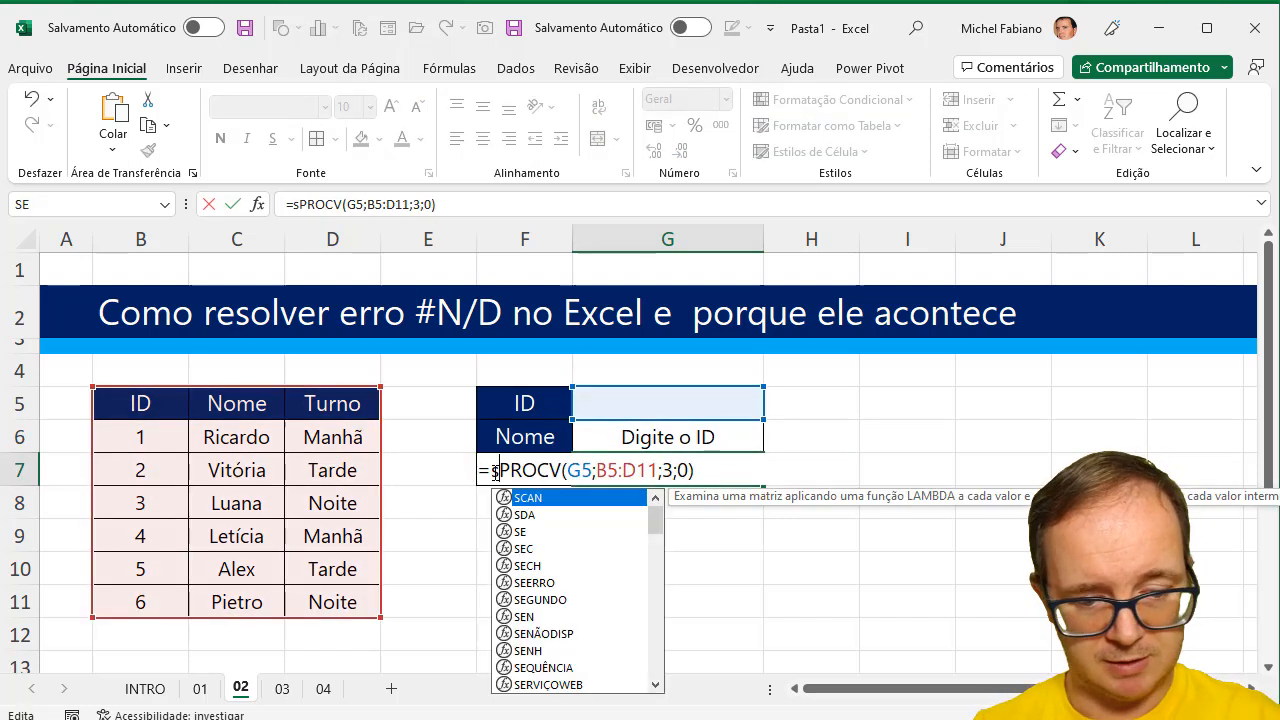
{"action": "type", "text": "o("}
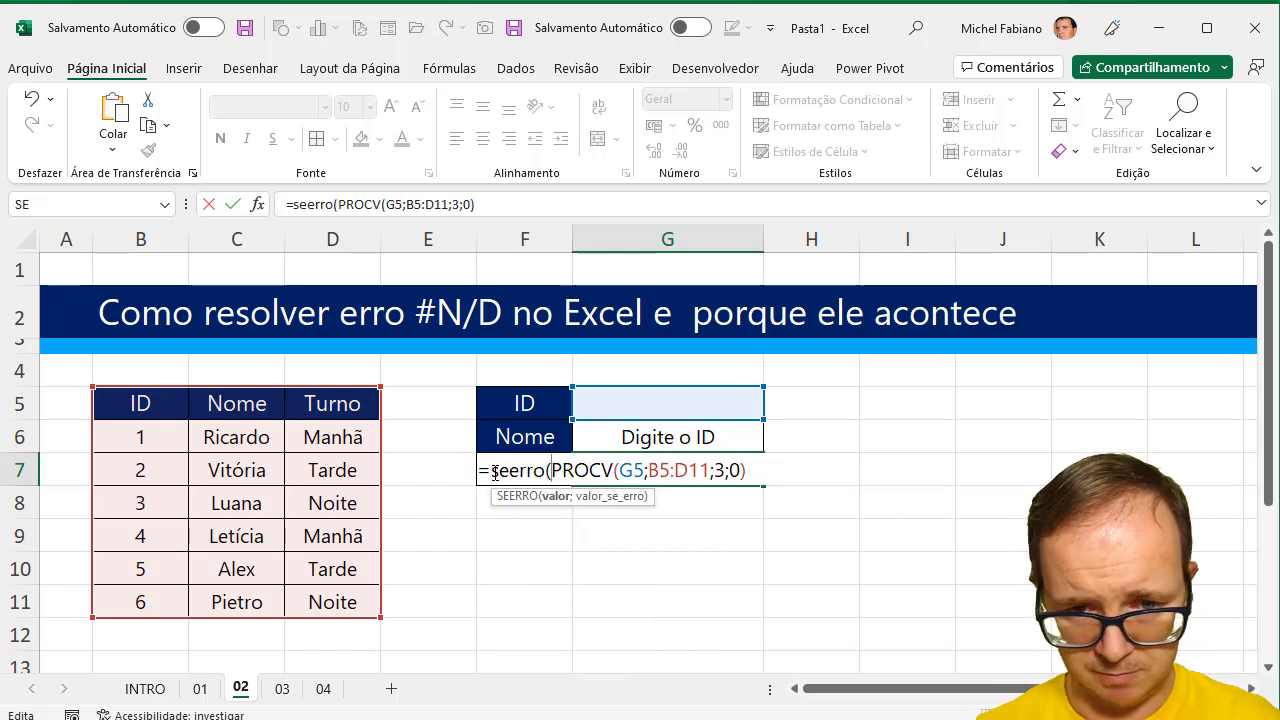
{"action": "left_click", "coordinate": [753, 471]}
{"action": "type", "text": ";"}
{"action": "type", "text": "\"Dig"}
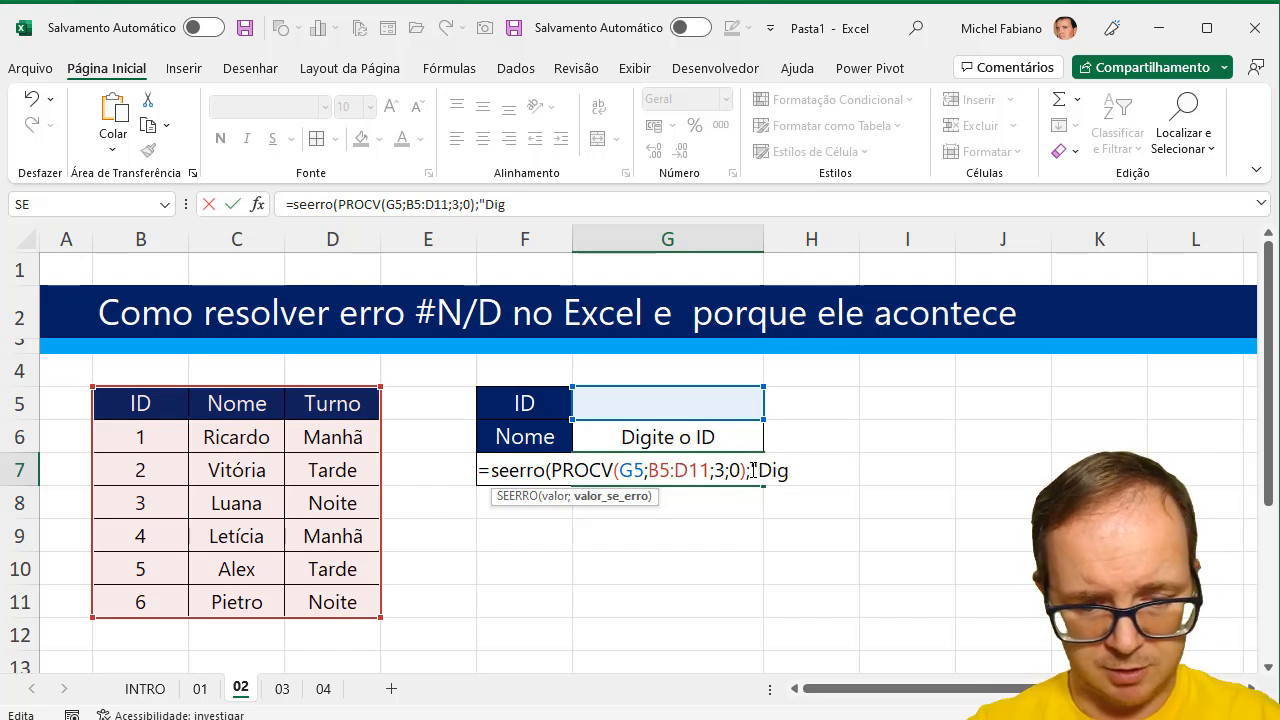
{"action": "type", "text": "ite o ID\")"}
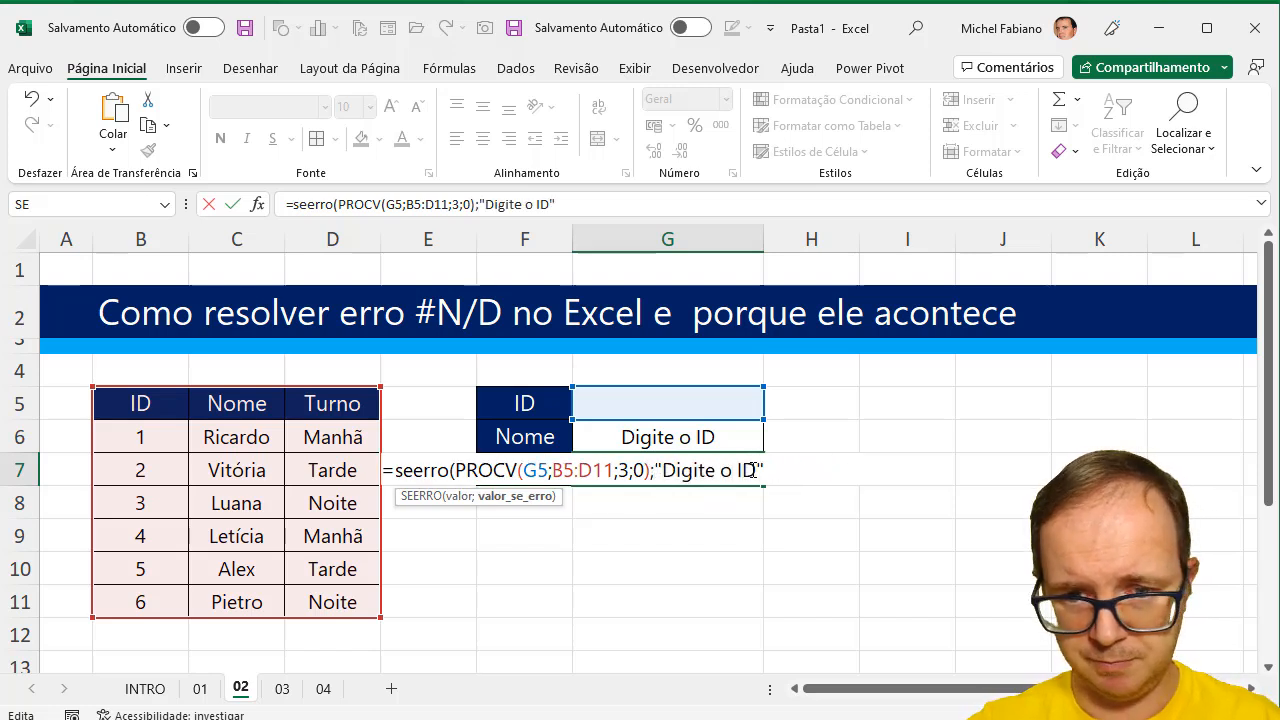
{"action": "key", "text": "Return"}
Step: Test both wrapped PROCV lookups by entering the ID 3 and the unlisted ID 7 in G5
{"action": "left_click", "coordinate": [679, 397]}
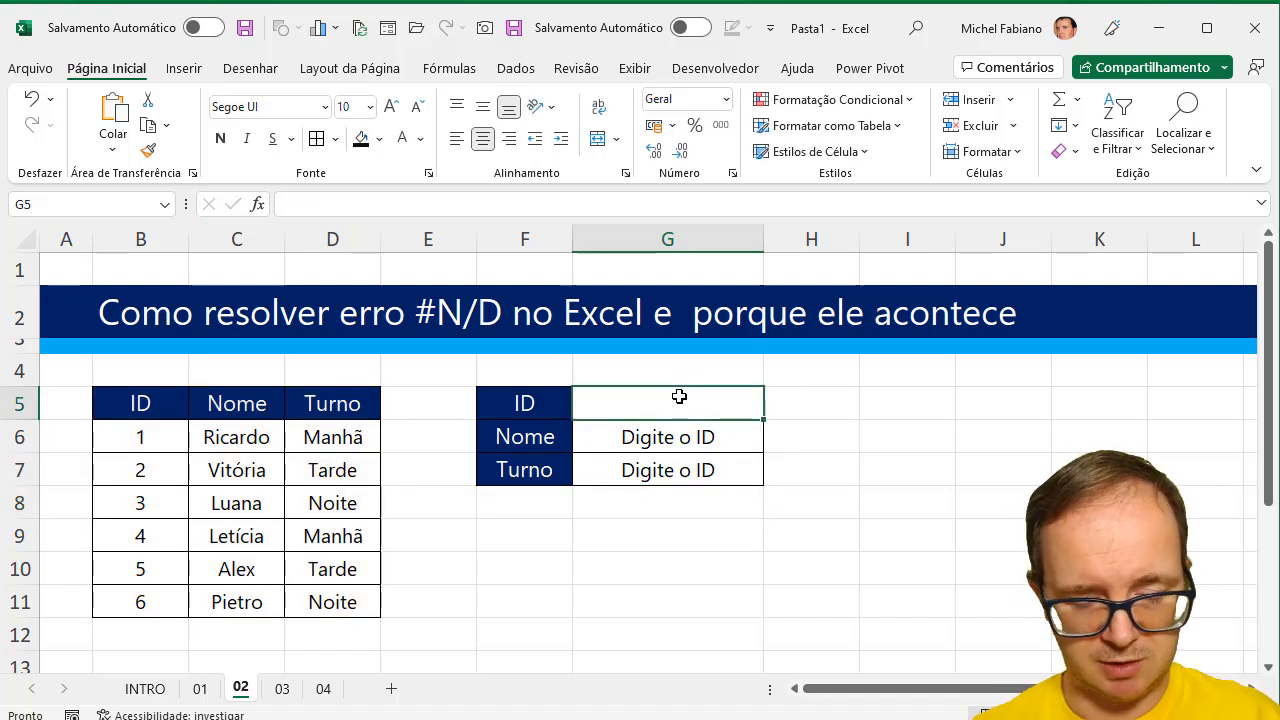
{"action": "type", "text": "3"}
{"action": "key", "text": "Return"}
{"action": "left_click", "coordinate": [679, 397]}
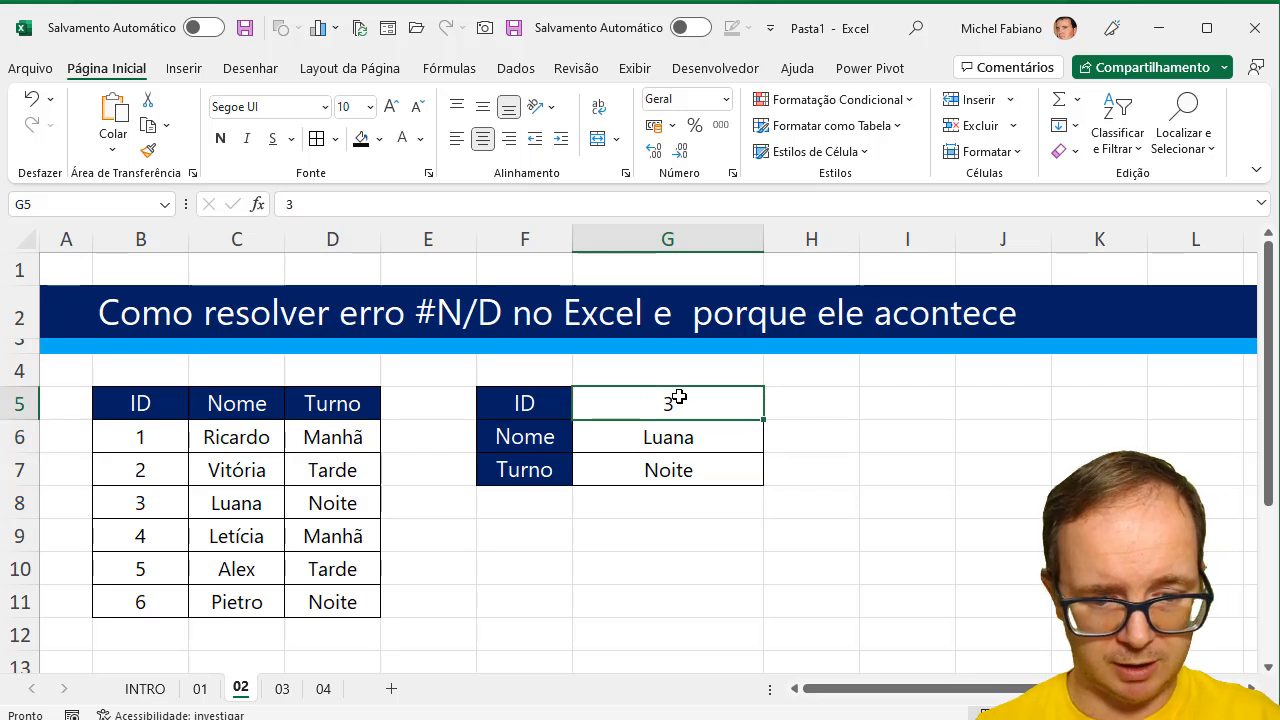
{"action": "type", "text": "7"}
{"action": "key", "text": "Return"}
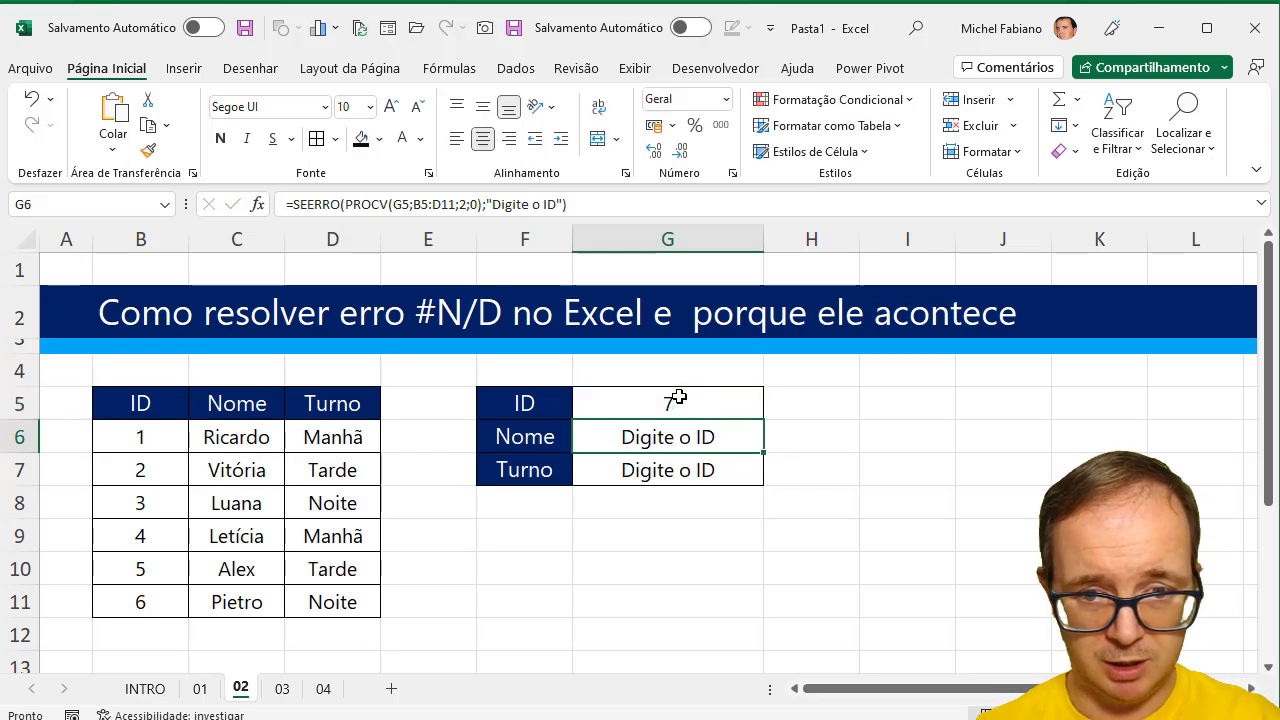
{"action": "left_click", "coordinate": [671, 399]}
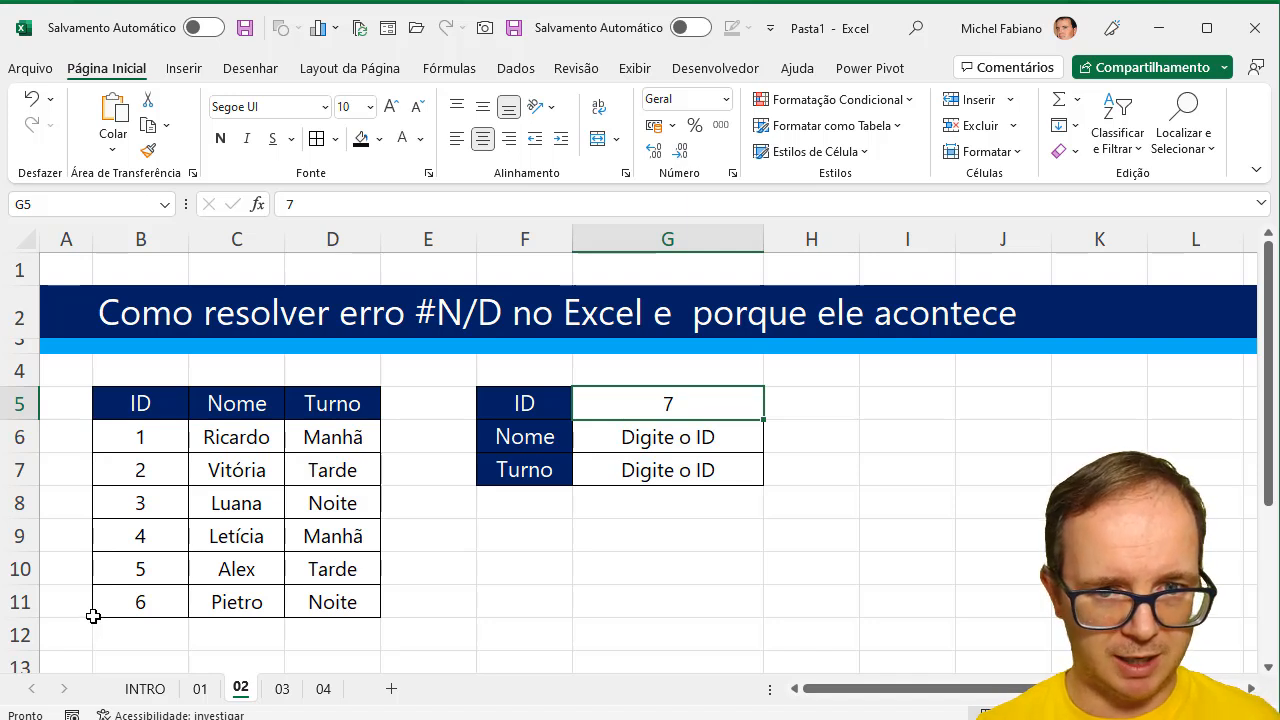
{"action": "left_click", "coordinate": [671, 437]}
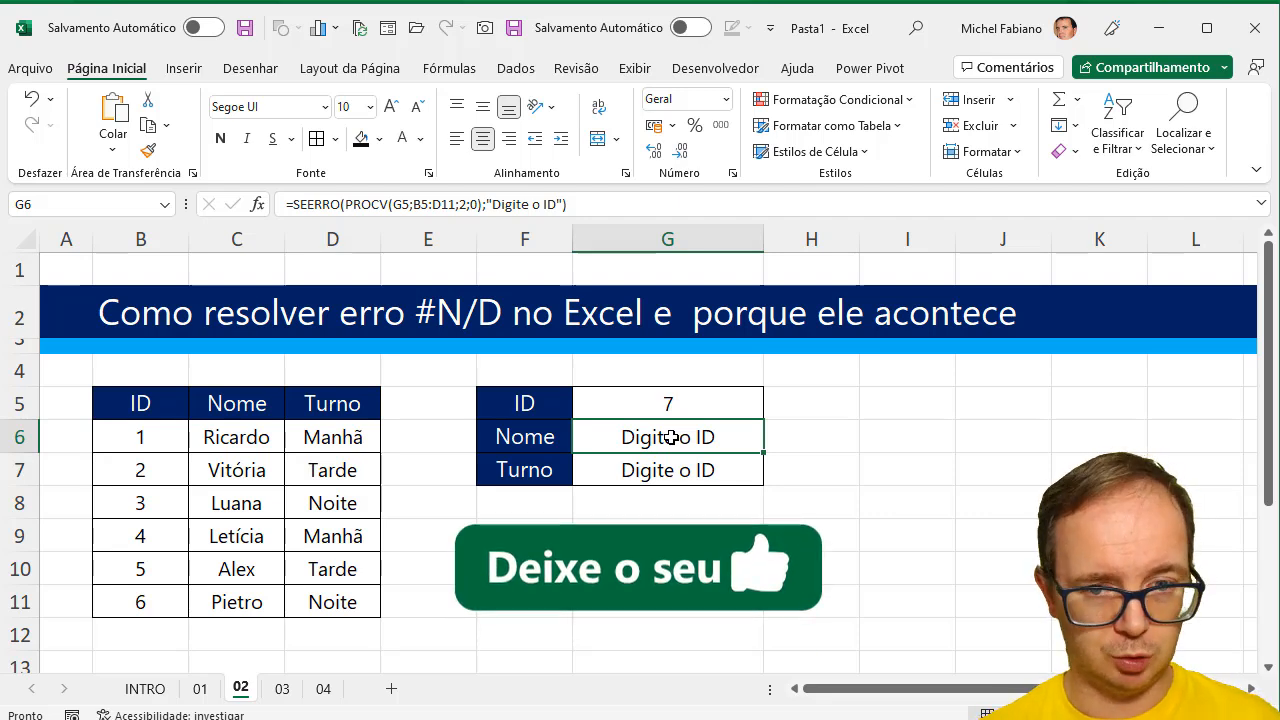
Step: Open sheet 03 and enter =PROCH(H5;C5:E7;2;0) in H6 to look up the Equipe 1 member by Turno
{"action": "left_click", "coordinate": [281, 689]}
{"action": "left_click", "coordinate": [834, 399]}
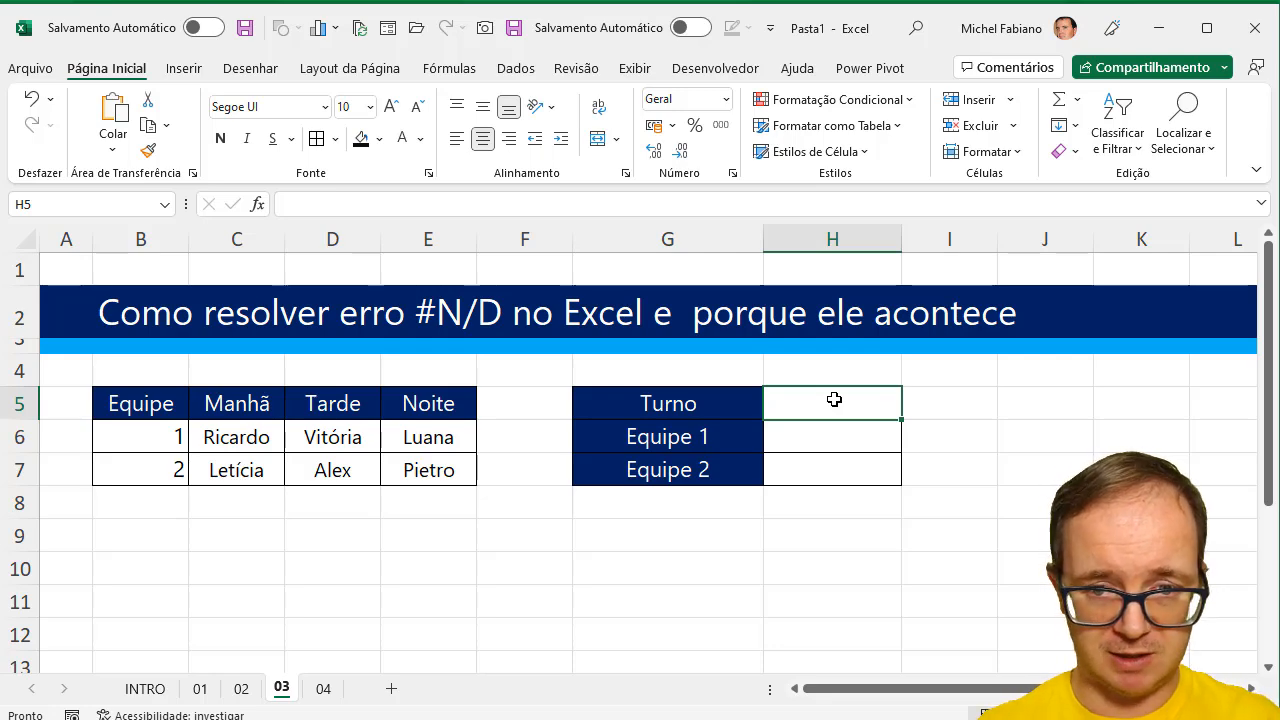
{"action": "key", "text": "Return"}
{"action": "type", "text": "=pro"}
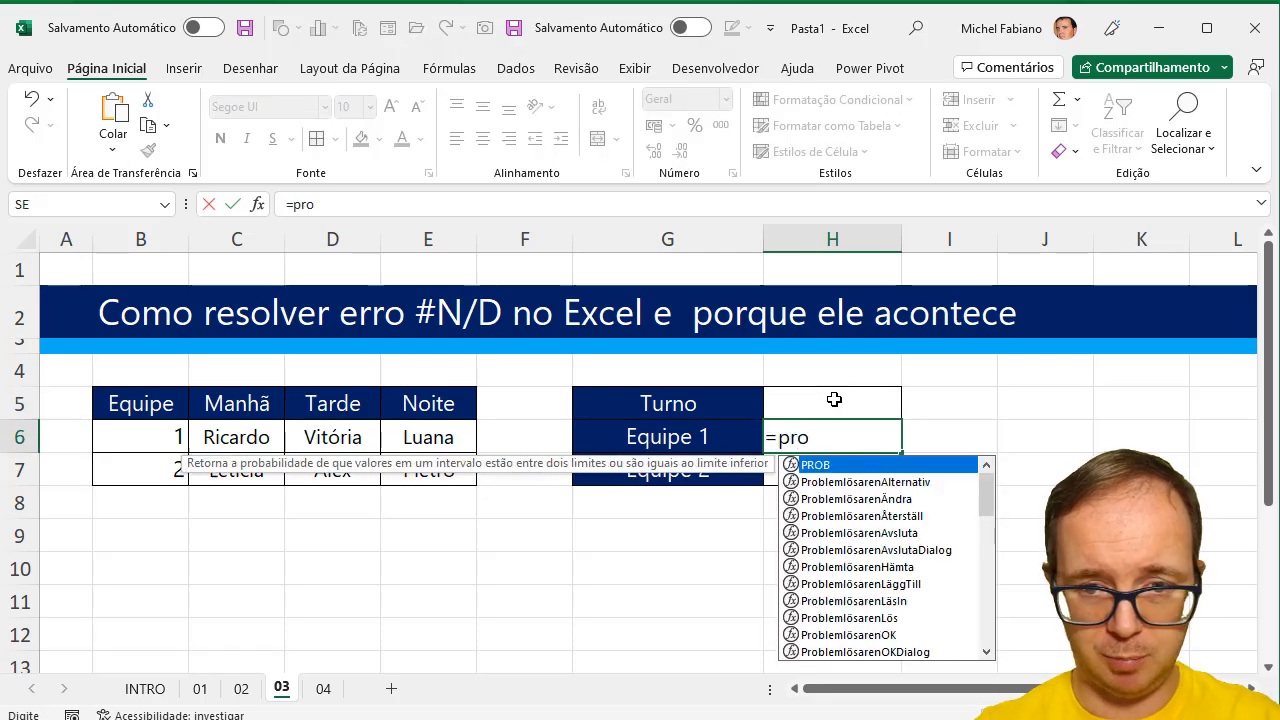
{"action": "type", "text": "ch("}
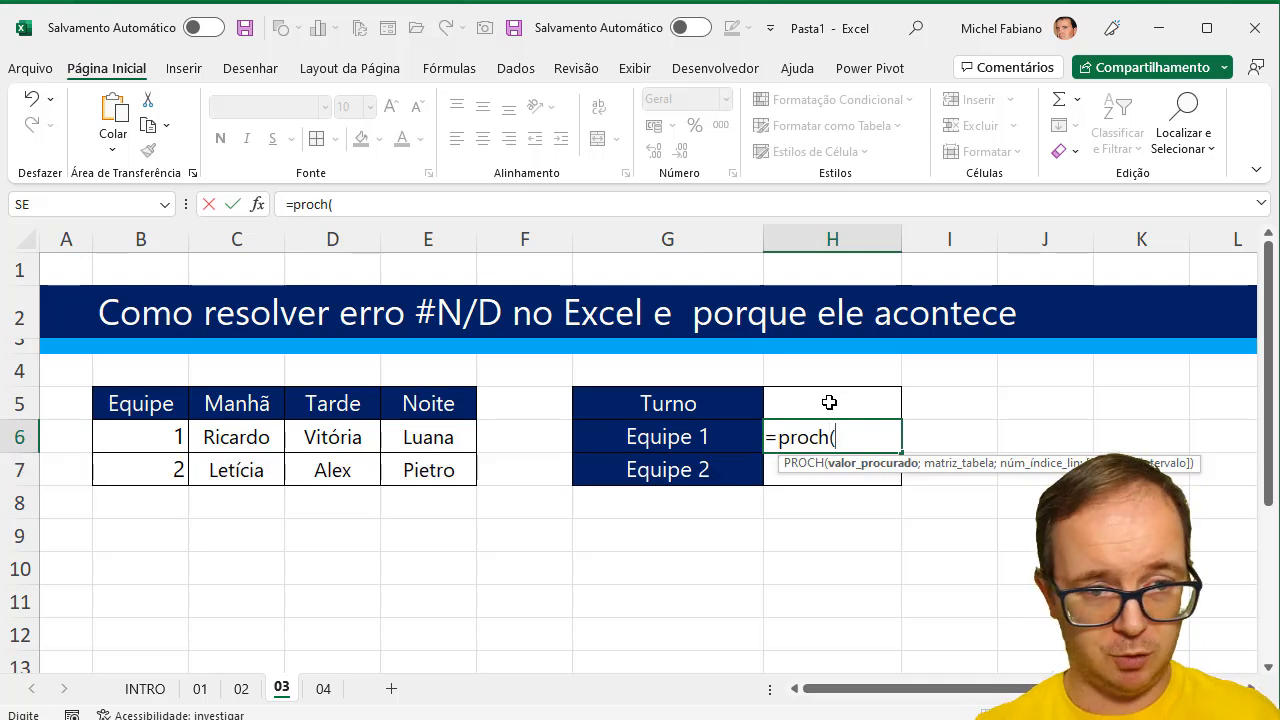
{"action": "left_click", "coordinate": [829, 402]}
{"action": "type", "text": ";"}
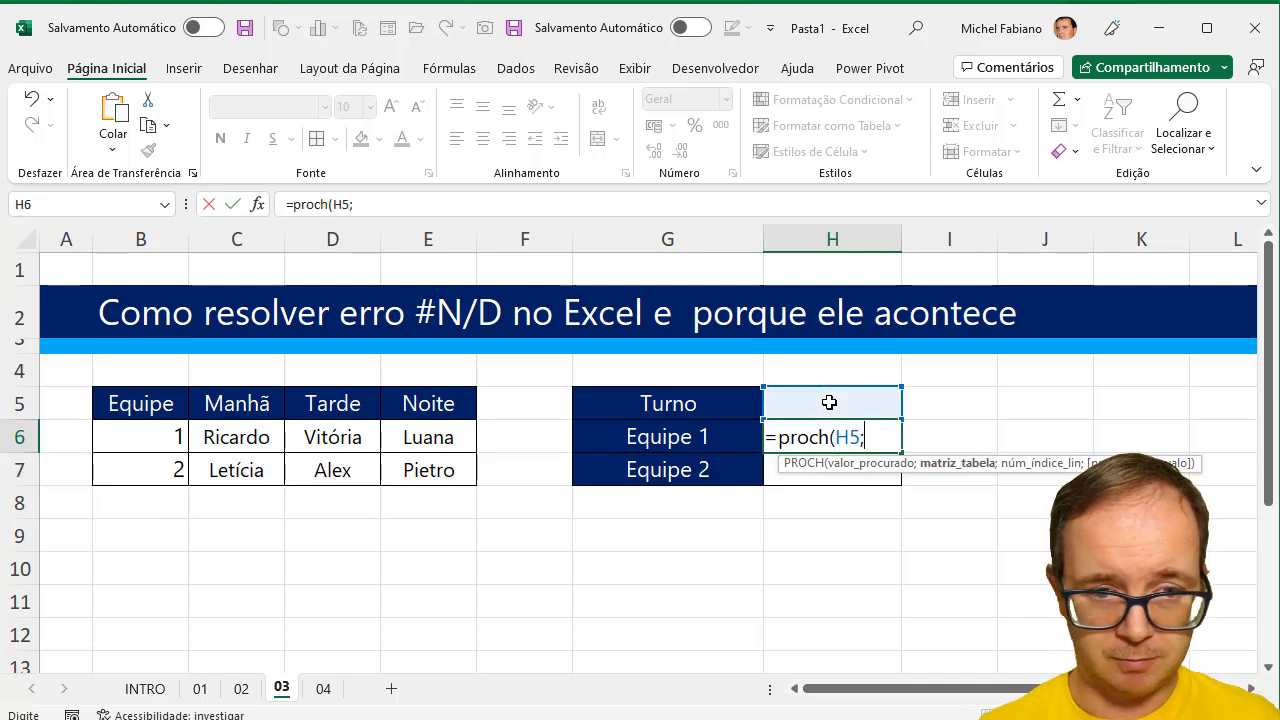
{"action": "left_click_drag", "start_coordinate": [251, 409], "coordinate": [425, 470]}
{"action": "type", "text": ";"}
{"action": "type", "text": "2"}
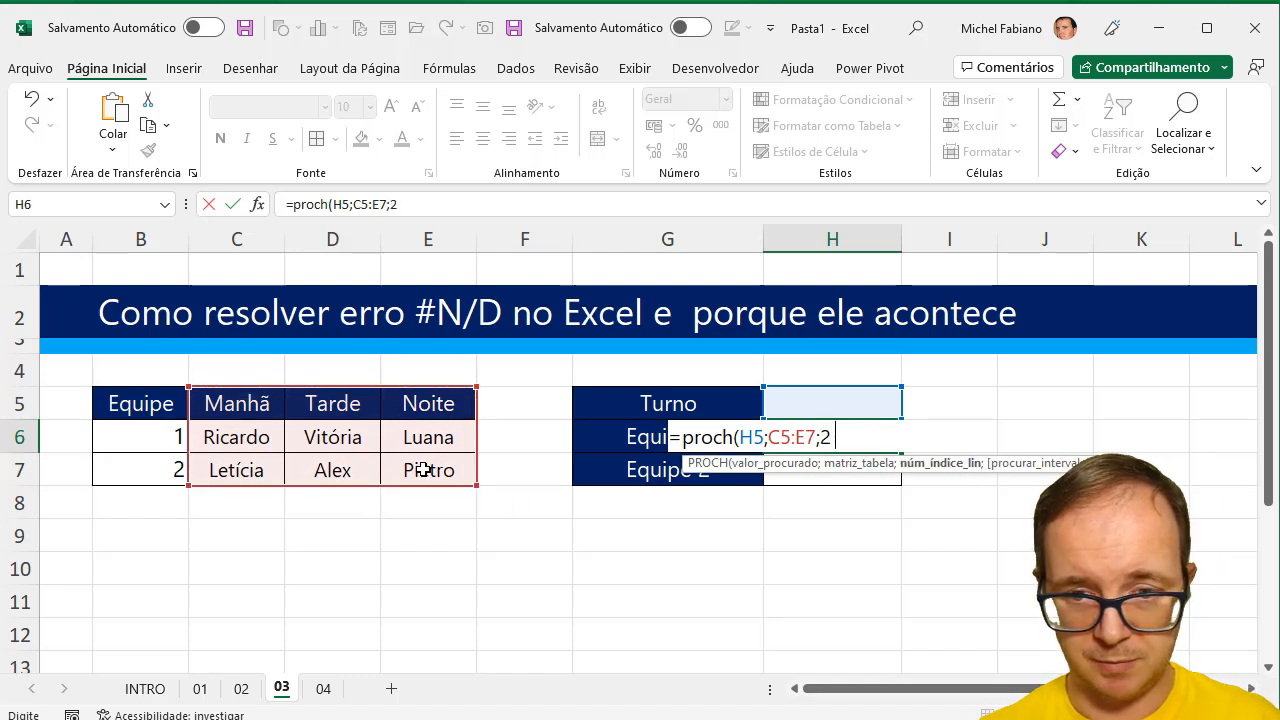
{"action": "type", "text": ";0"}
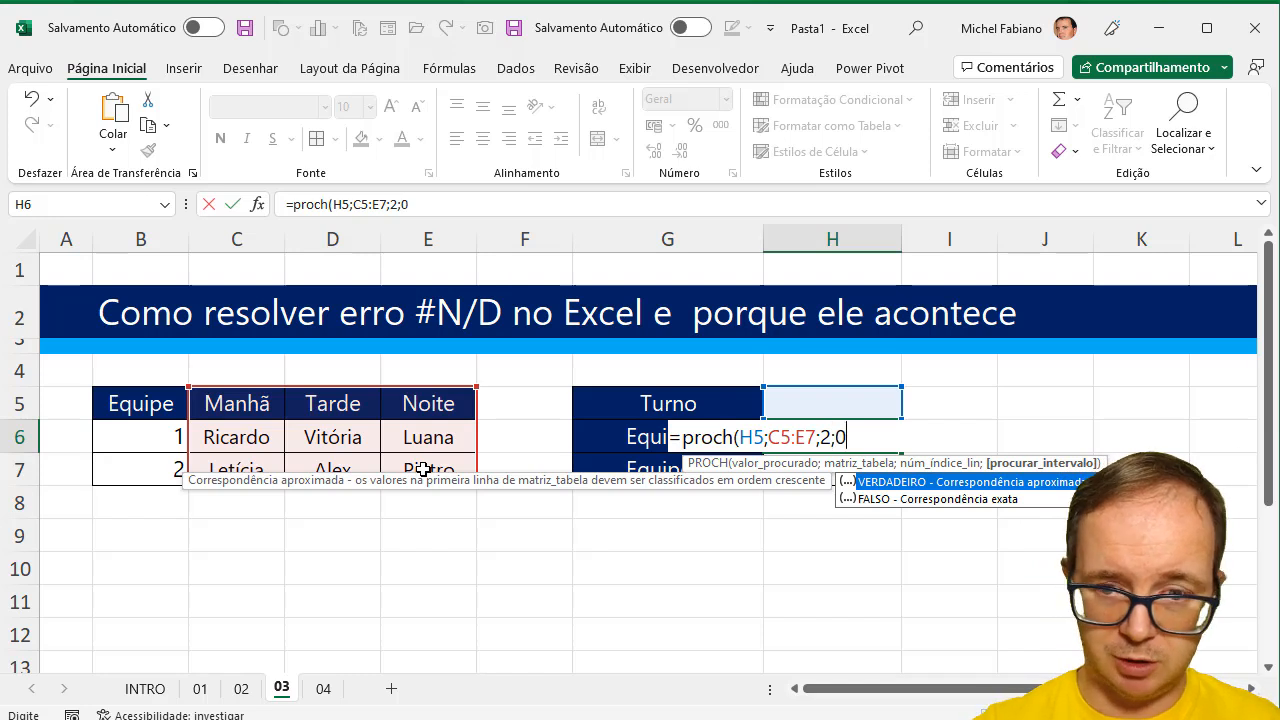
{"action": "type", "text": ")"}
{"action": "key", "text": "Return"}
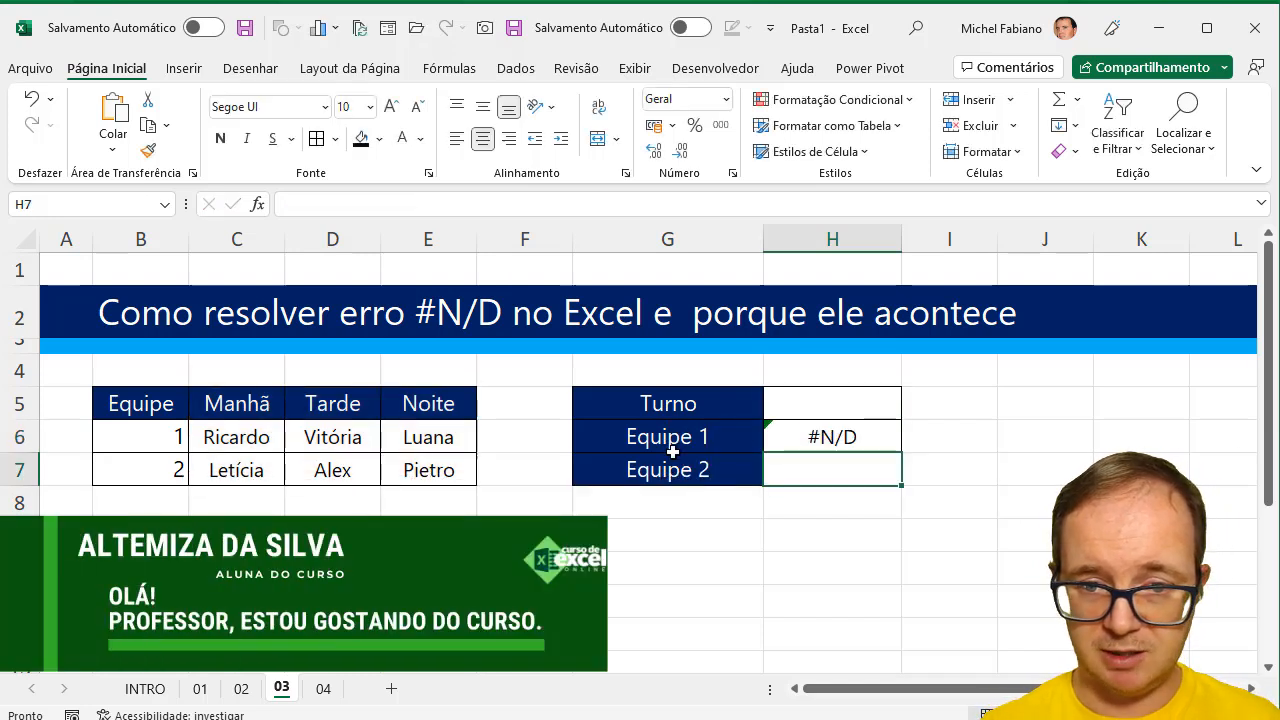
Step: Test the Equipe 1 lookup by entering Manhã as the Turno in H5
{"action": "left_click", "coordinate": [803, 402]}
{"action": "type", "text": "Manhã"}
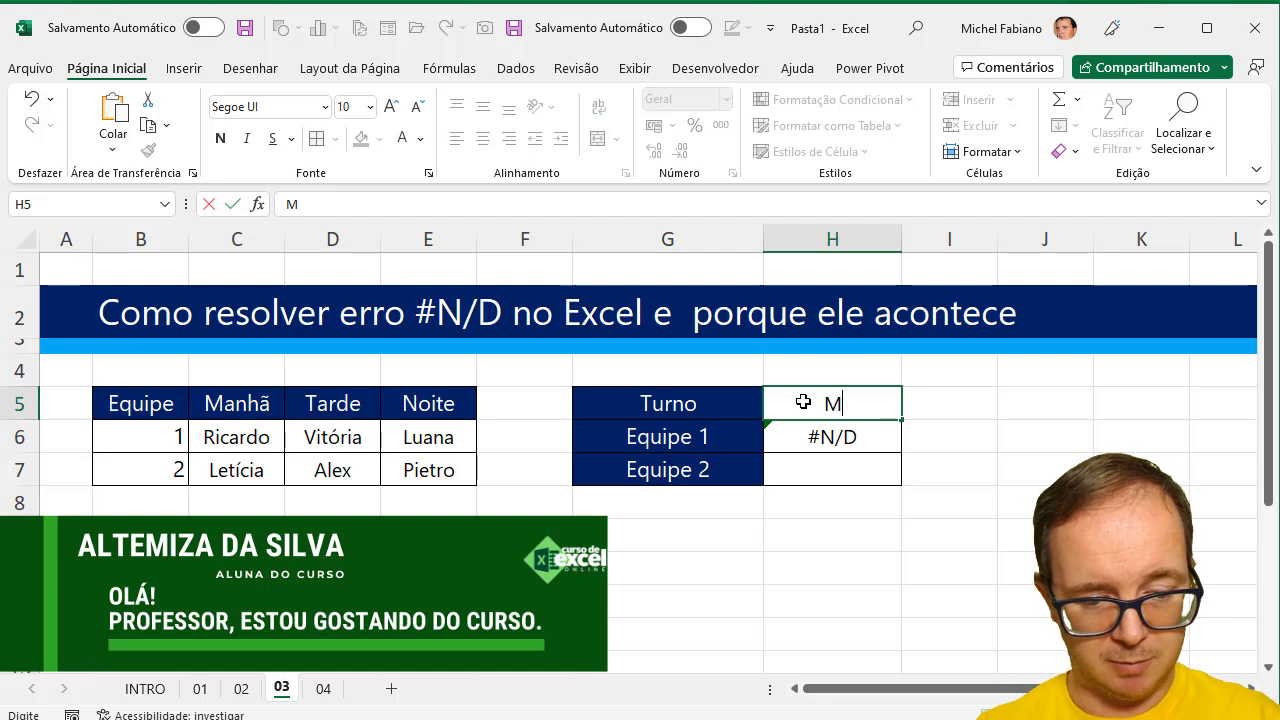
{"action": "key", "text": "Return"}
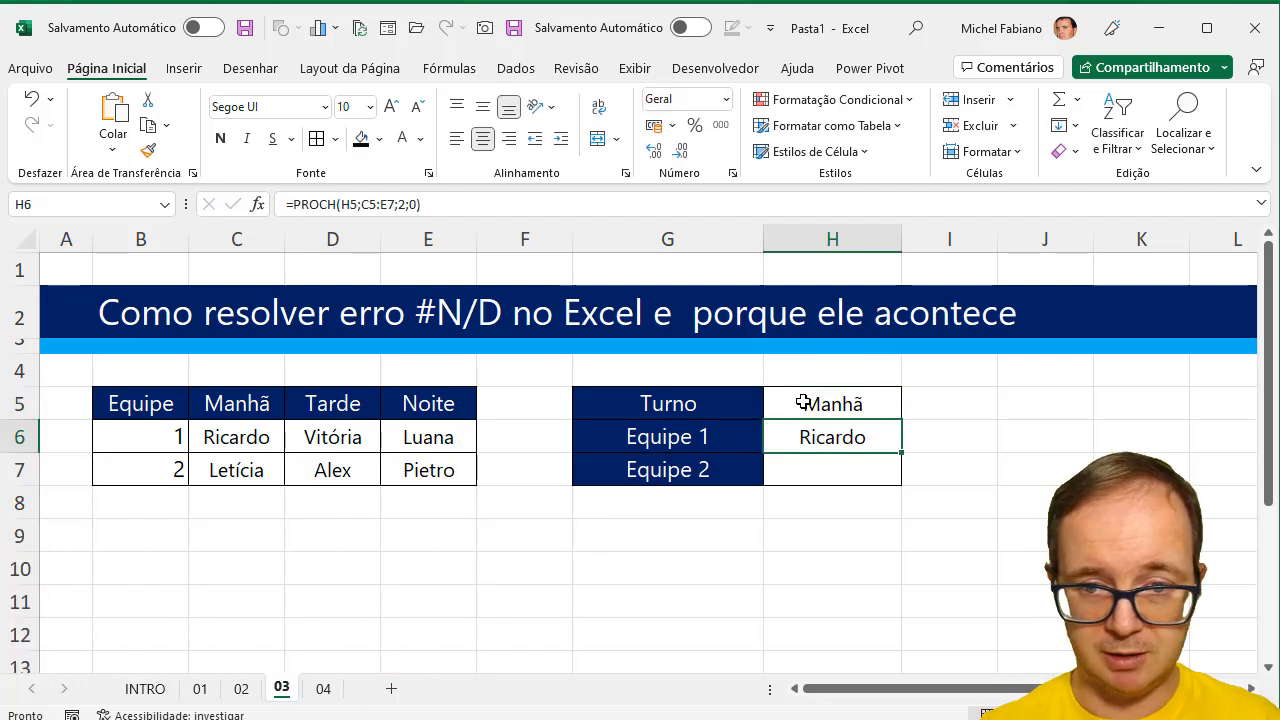
Step: Enter =PROCH(H5;C5:E7;3;0) in H7 to look up the Equipe 2 member, and clear the Turno in H5
{"action": "left_click", "coordinate": [799, 474]}
{"action": "type", "text": "=proch"}
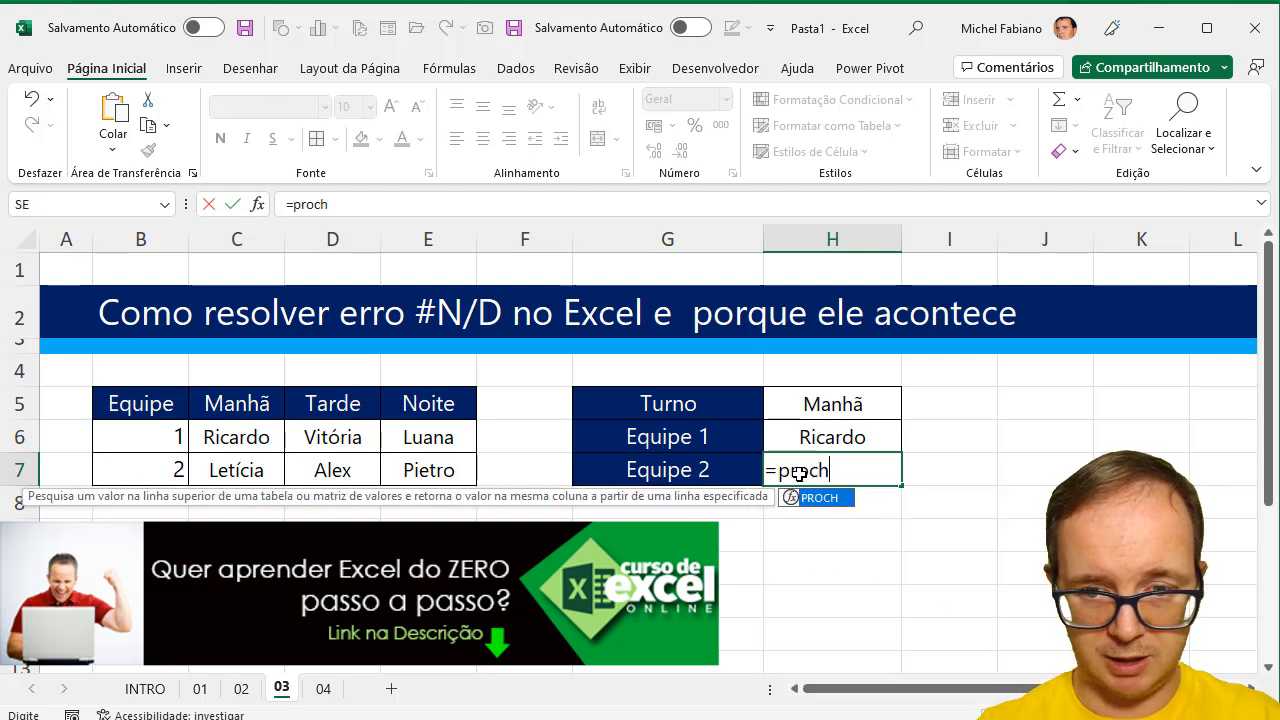
{"action": "type", "text": "("}
{"action": "left_click", "coordinate": [849, 401]}
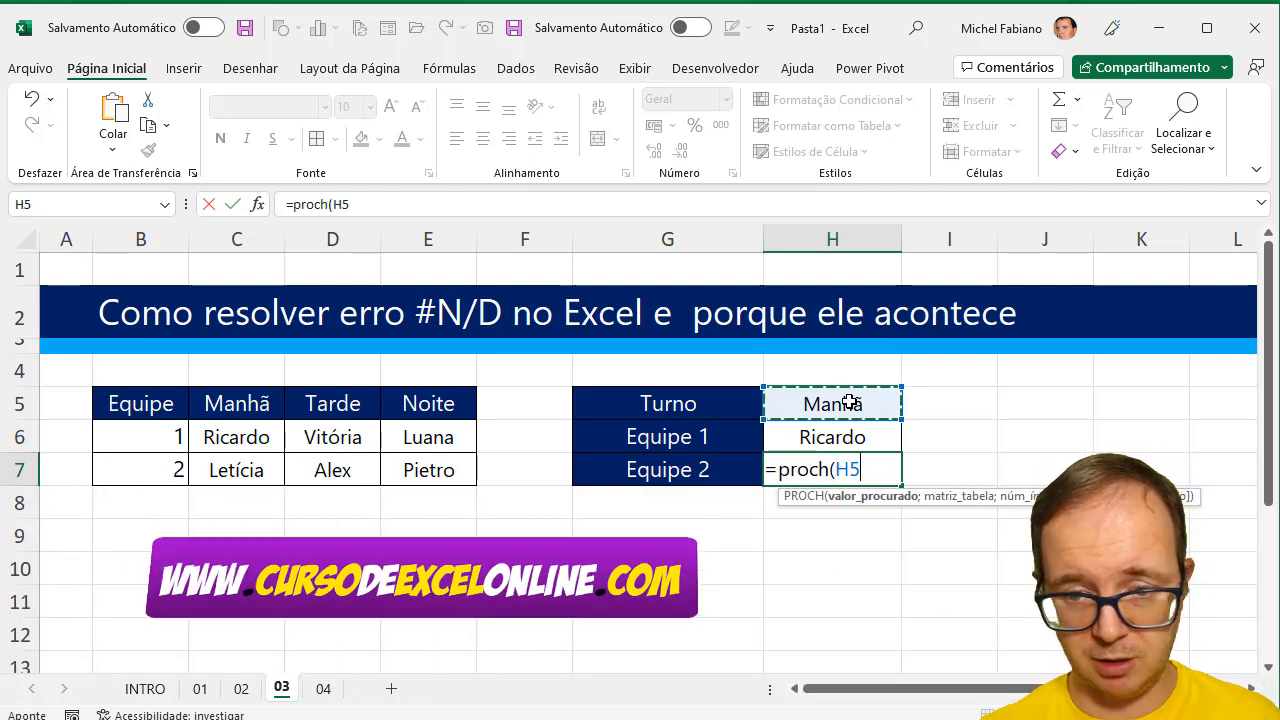
{"action": "type", "text": ";"}
{"action": "left_click_drag", "start_coordinate": [210, 401], "coordinate": [386, 459]}
{"action": "type", "text": ";"}
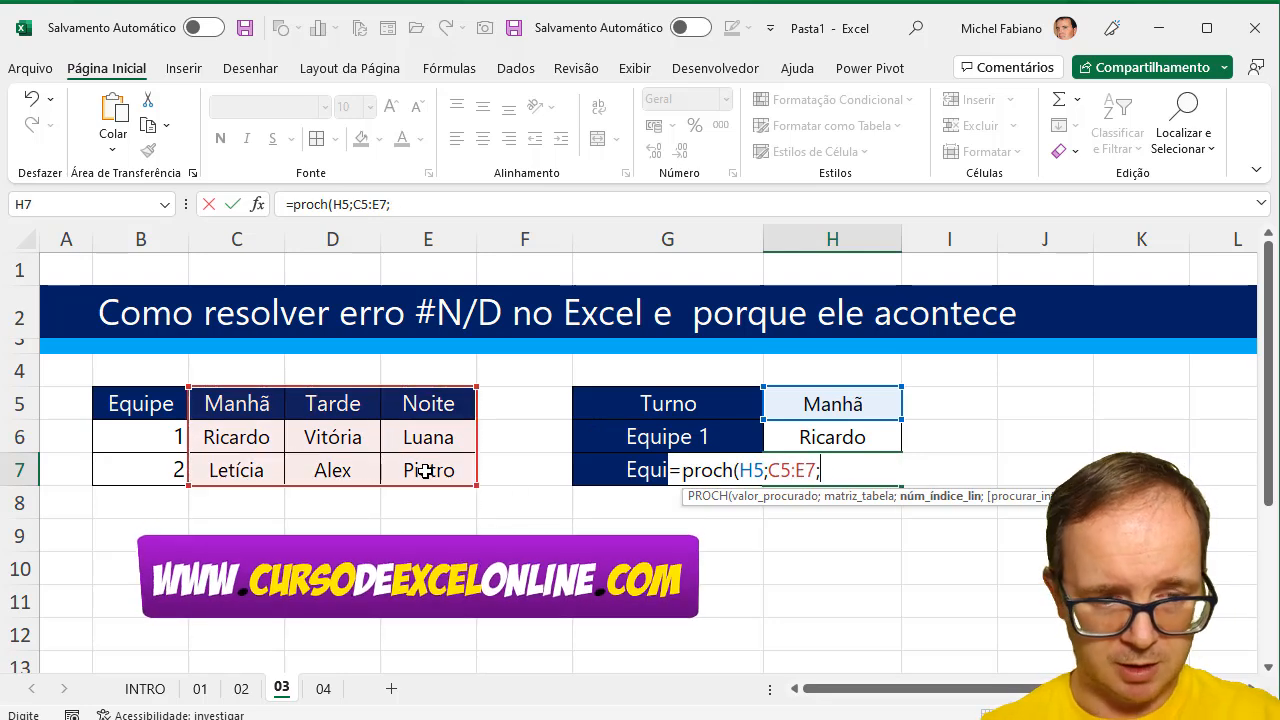
{"action": "type", "text": "3;0)"}
{"action": "key", "text": "Return"}
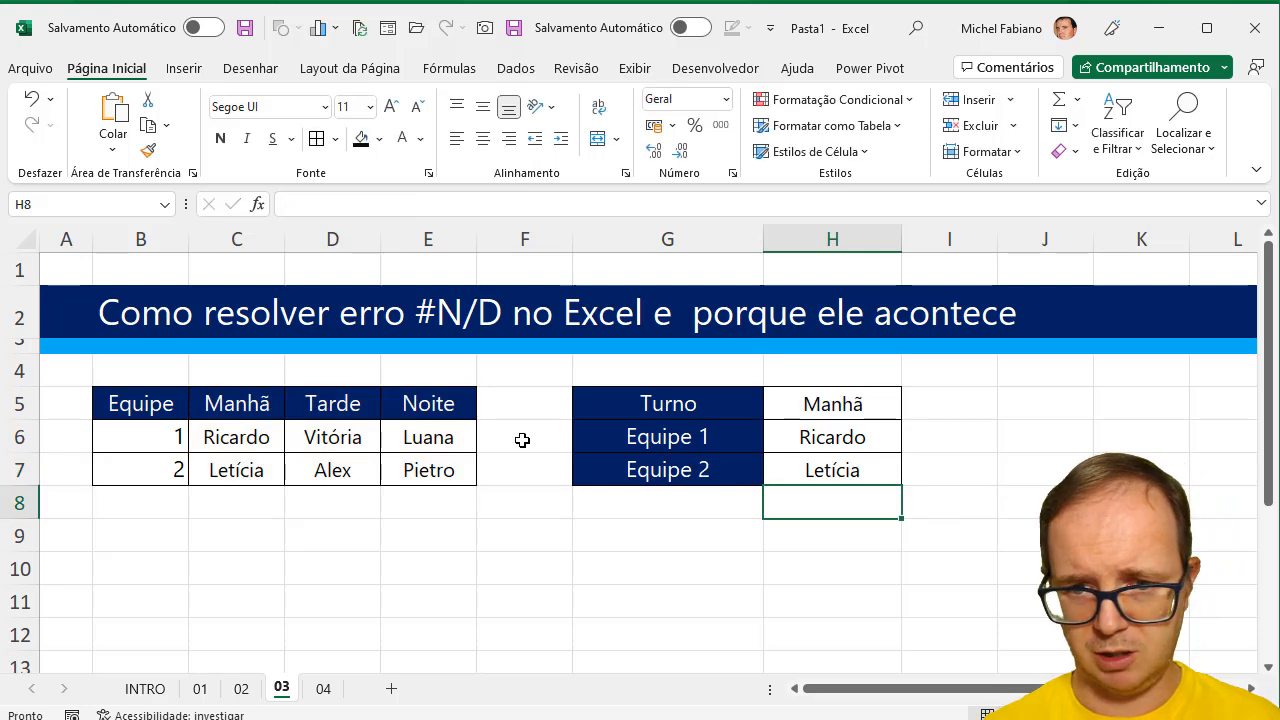
{"action": "left_click", "coordinate": [850, 408]}
{"action": "key", "text": "Delete"}
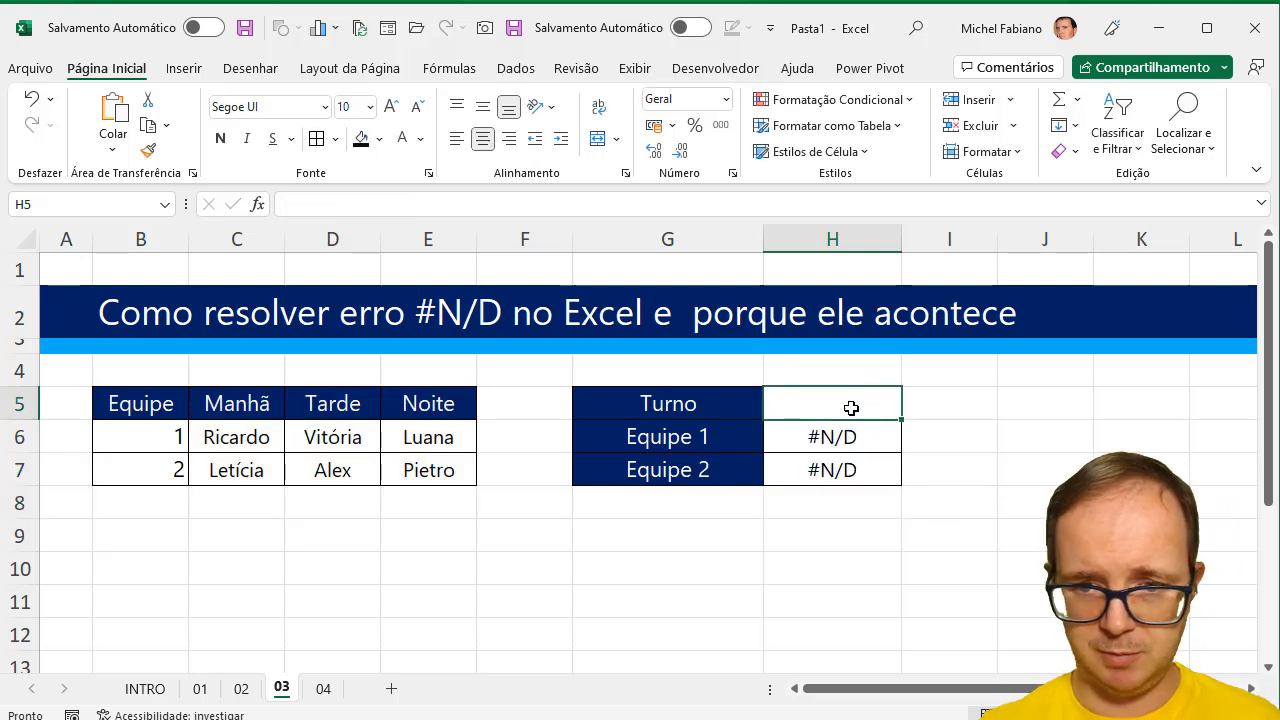
Step: Wrap the Equipe 1 lookup in H6 as =SEERRO(PROCH(H5;C5:E7;2;0);"Digite o Turno")
{"action": "left_click", "coordinate": [860, 437]}
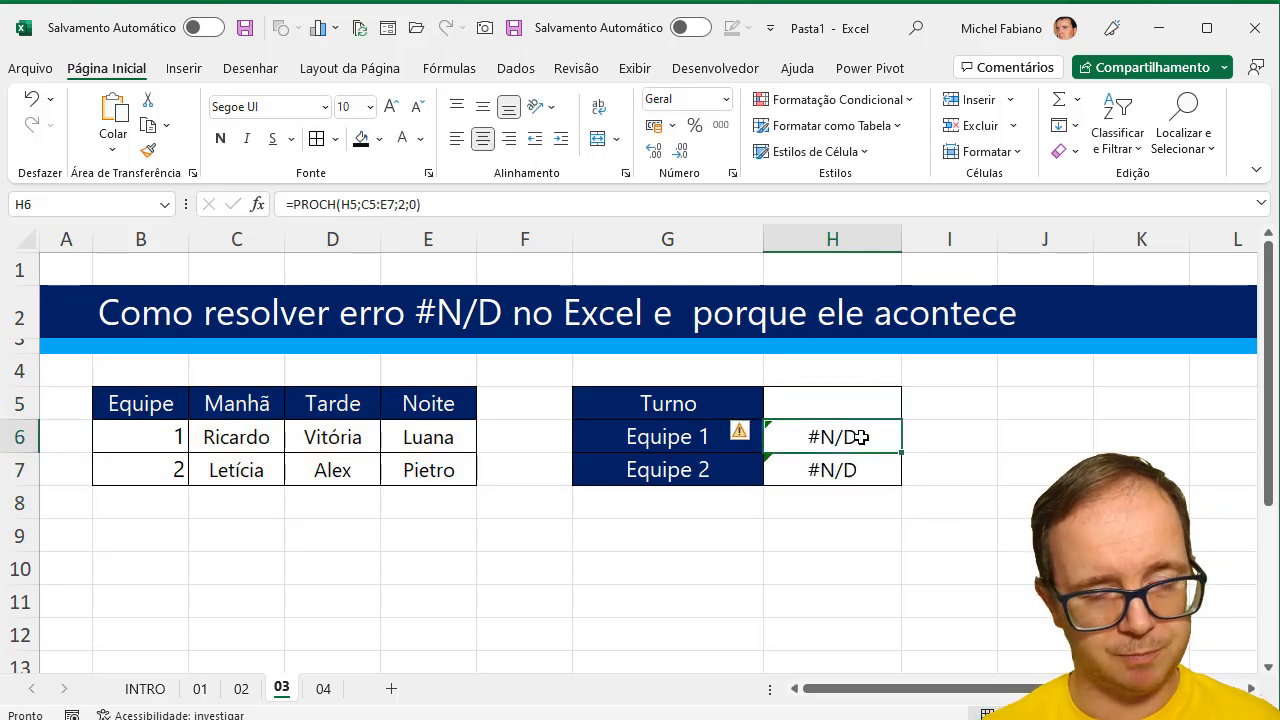
{"action": "double_click", "coordinate": [860, 437]}
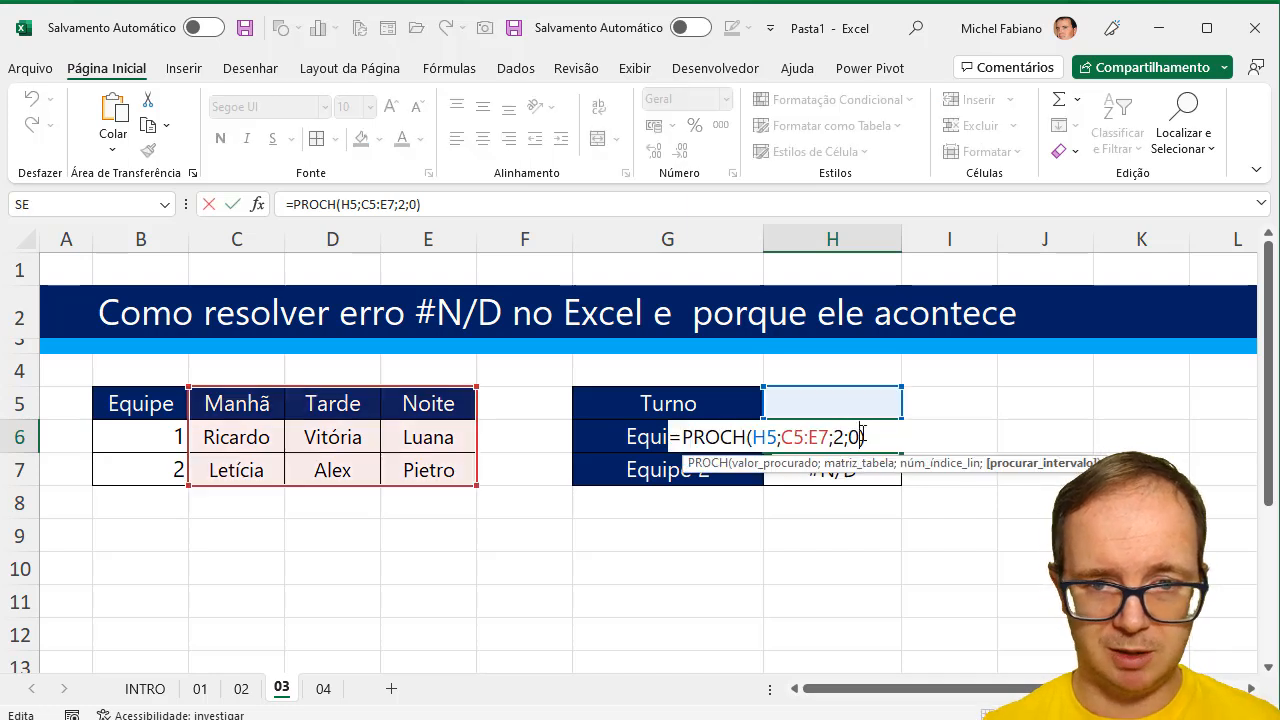
{"action": "left_click", "coordinate": [683, 437]}
{"action": "type", "text": "seero"}
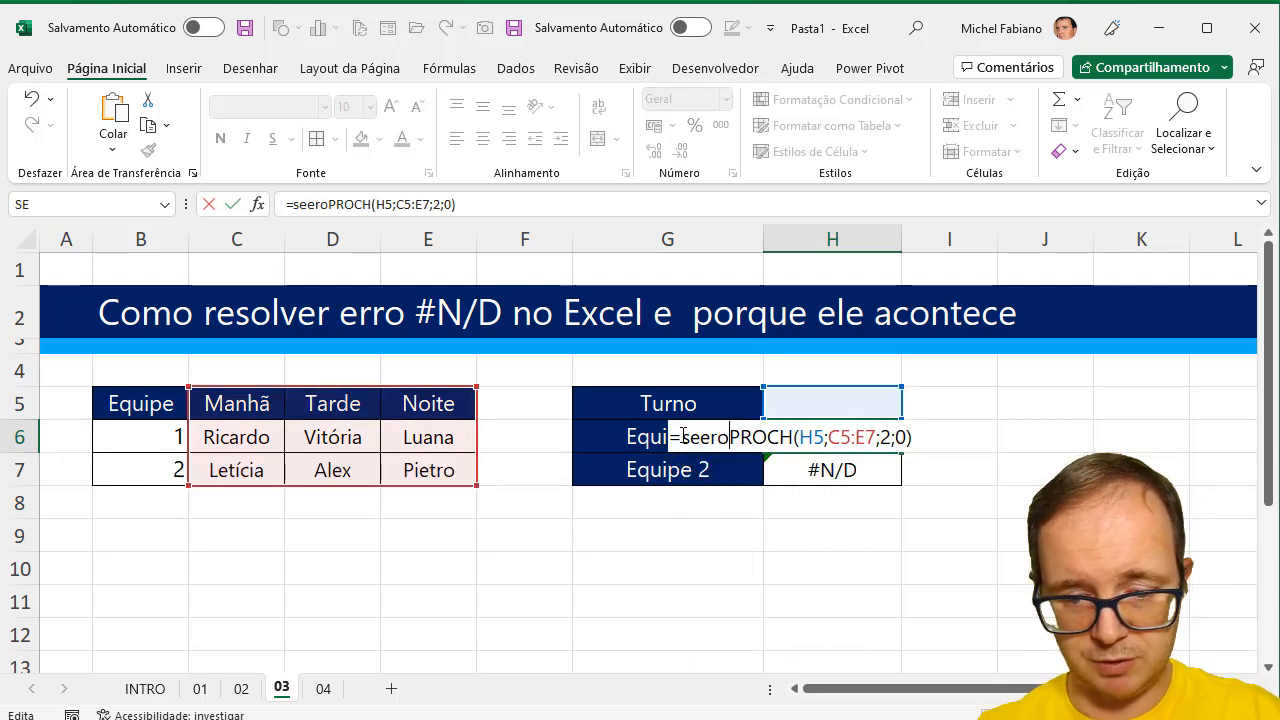
{"action": "key", "text": "BackSpace"}
{"action": "type", "text": "ro("}
{"action": "left_click", "coordinate": [932, 441]}
{"action": "type", "text": ";\""}
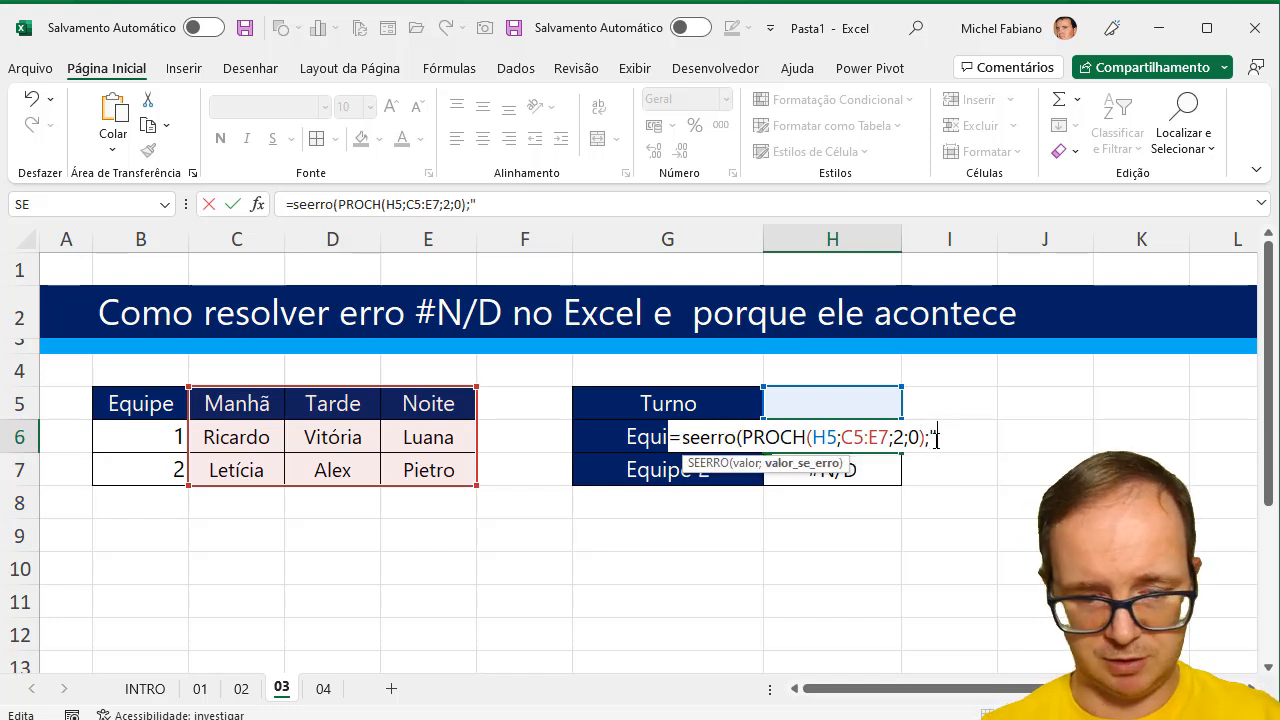
{"action": "type", "text": "Diti"}
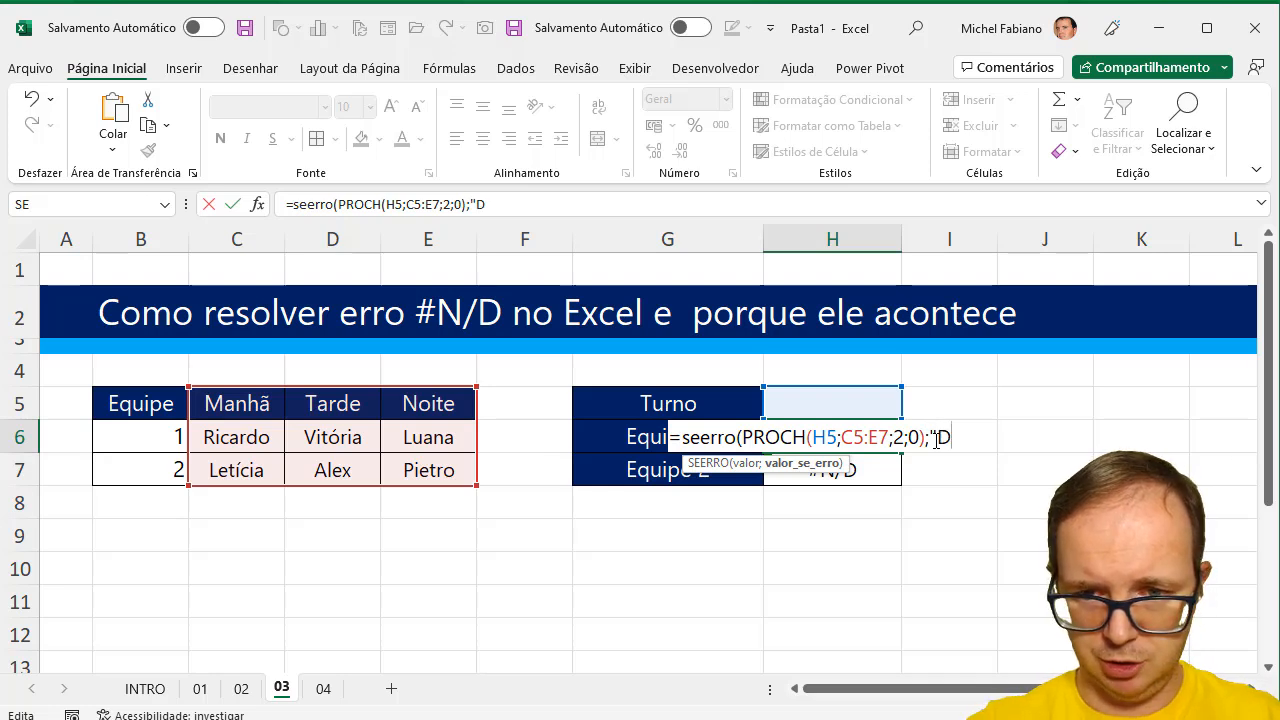
{"action": "key", "text": "BackSpace"}
{"action": "key", "text": "BackSpace"}
{"action": "type", "text": "gite o Turno"}
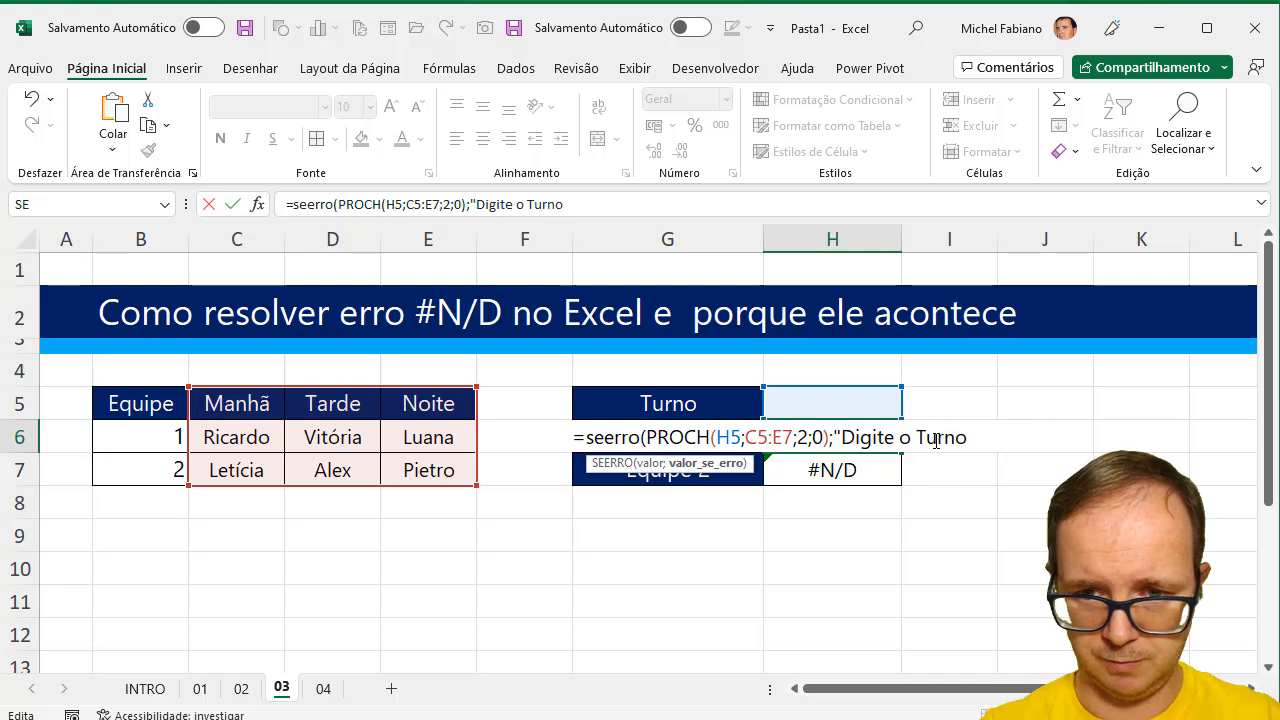
{"action": "type", "text": "\""}
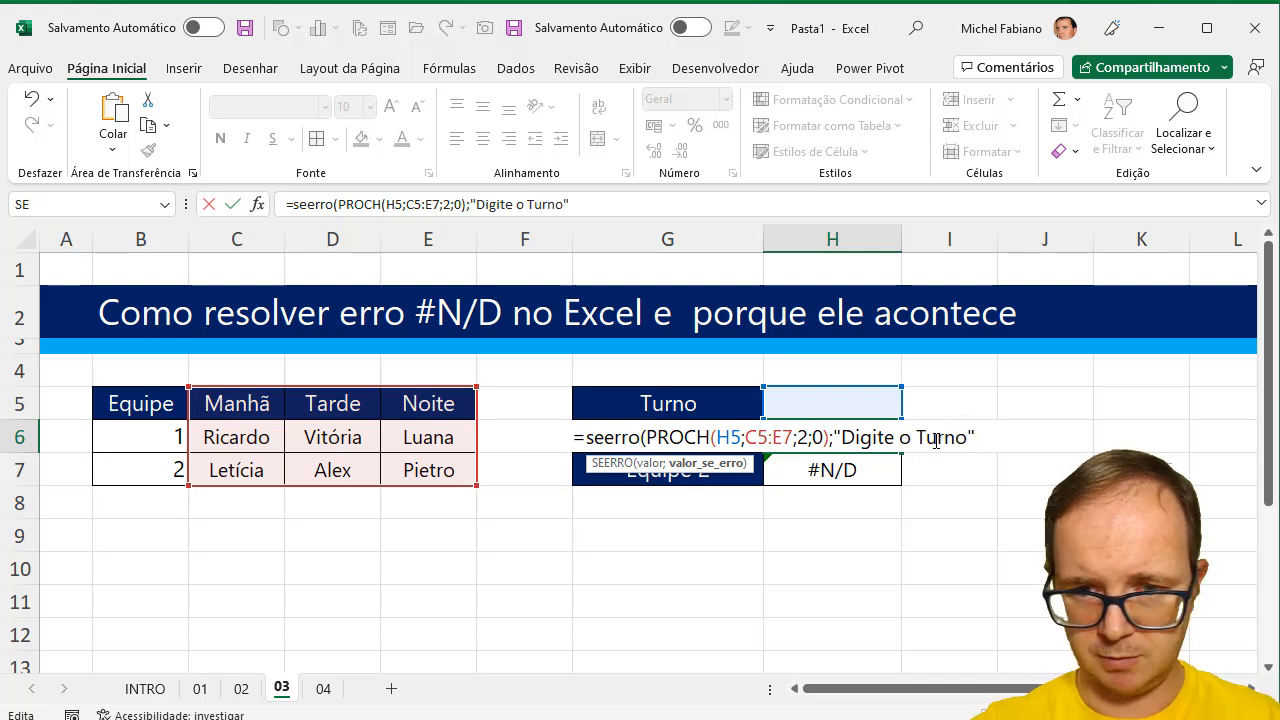
{"action": "type", "text": ")"}
{"action": "key", "text": "Return"}
Step: Wrap the Equipe 2 lookup in H7 as =SEERRO(PROCH(H5;C5:E7;3;0);"Digite o Turno")
{"action": "double_click", "coordinate": [838, 470]}
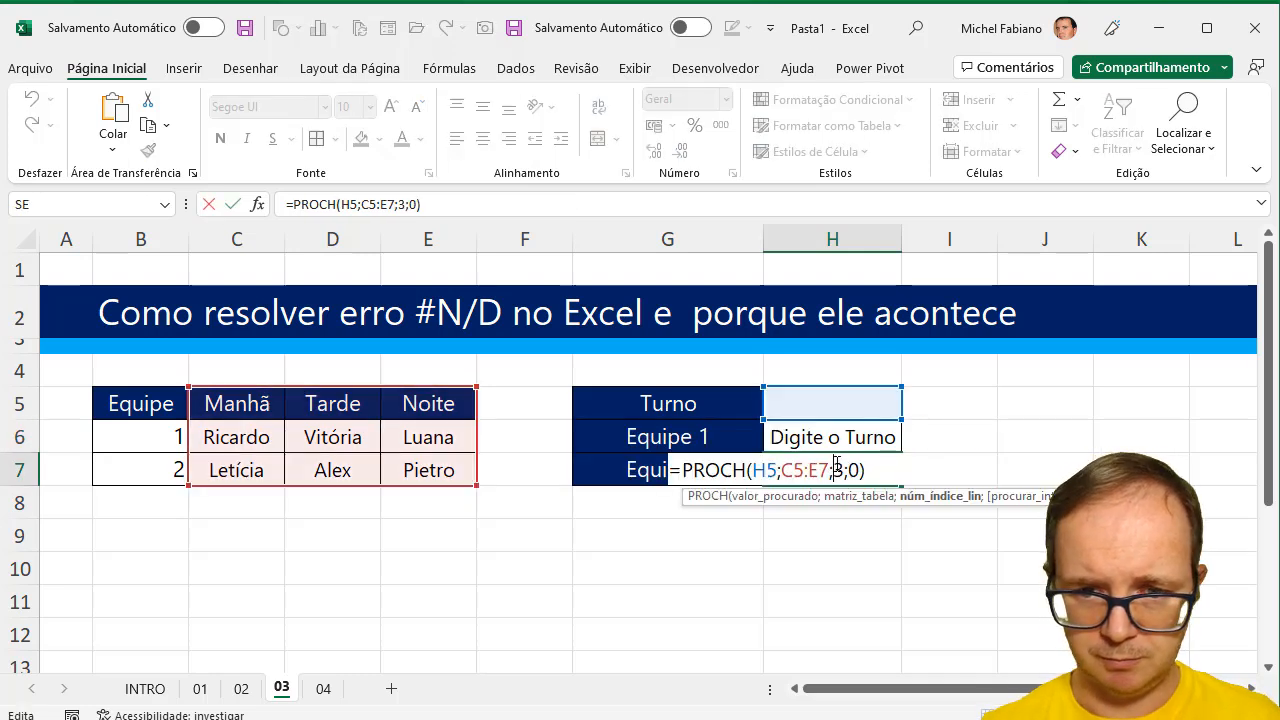
{"action": "left_click", "coordinate": [682, 470]}
{"action": "type", "text": "serro("}
{"action": "left_click", "coordinate": [924, 468]}
{"action": "type", "text": ";"}
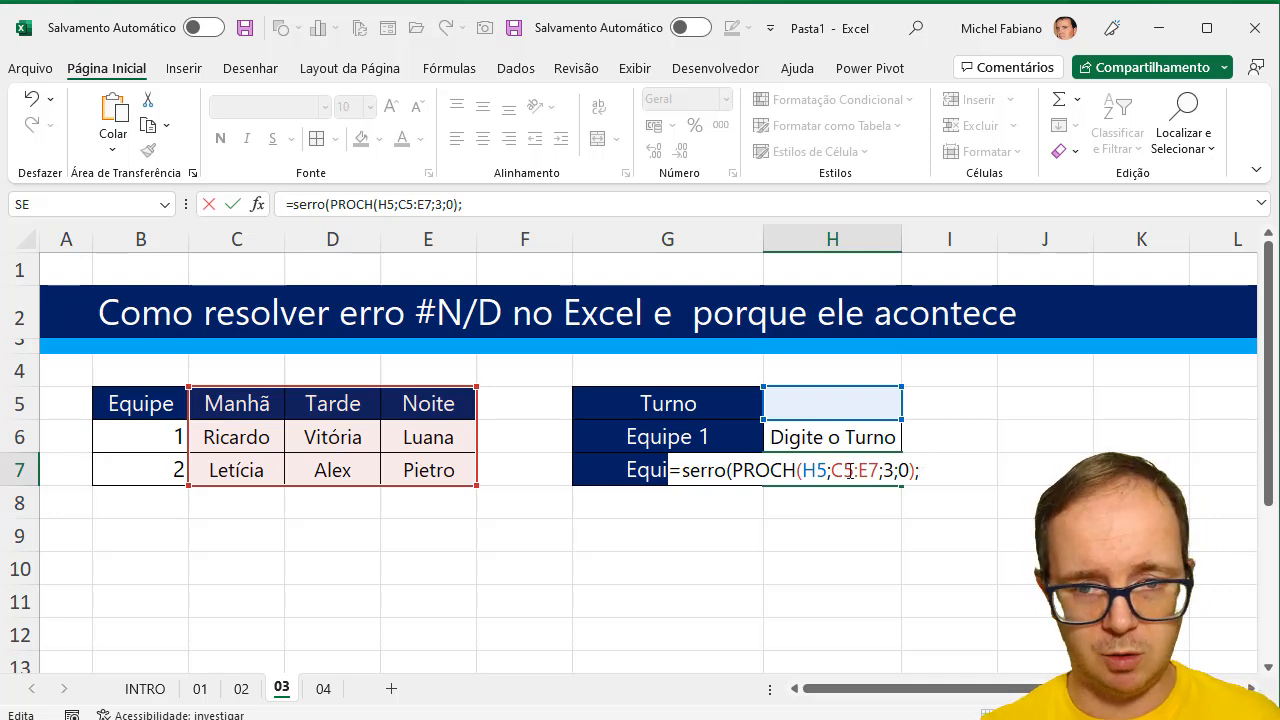
{"action": "left_click", "coordinate": [692, 472]}
{"action": "type", "text": "e"}
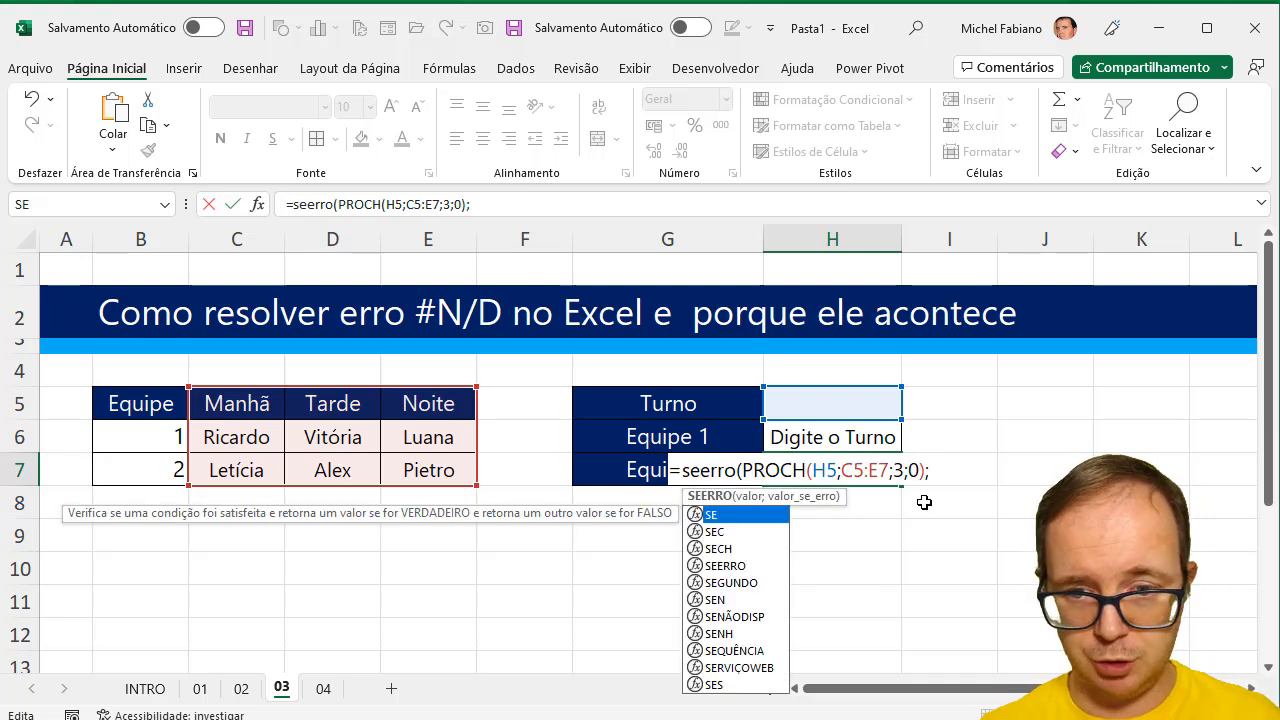
{"action": "left_click", "coordinate": [943, 472]}
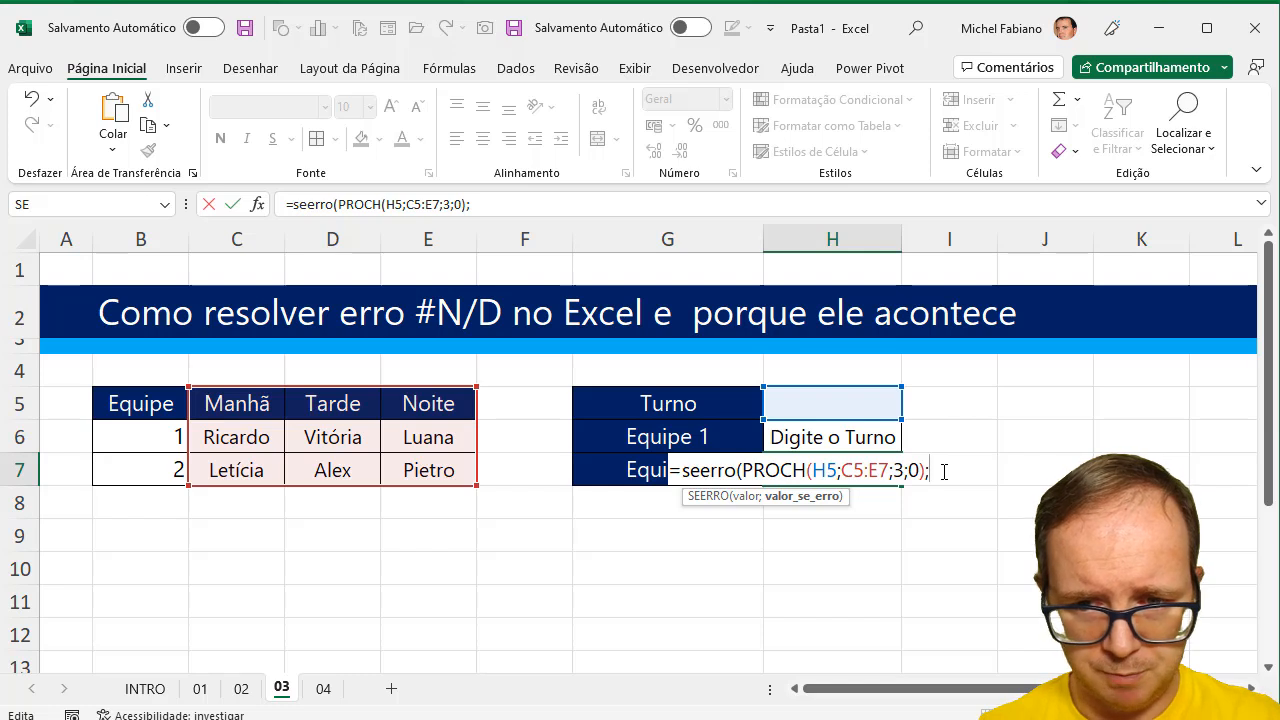
{"action": "type", "text": "\"Digi"}
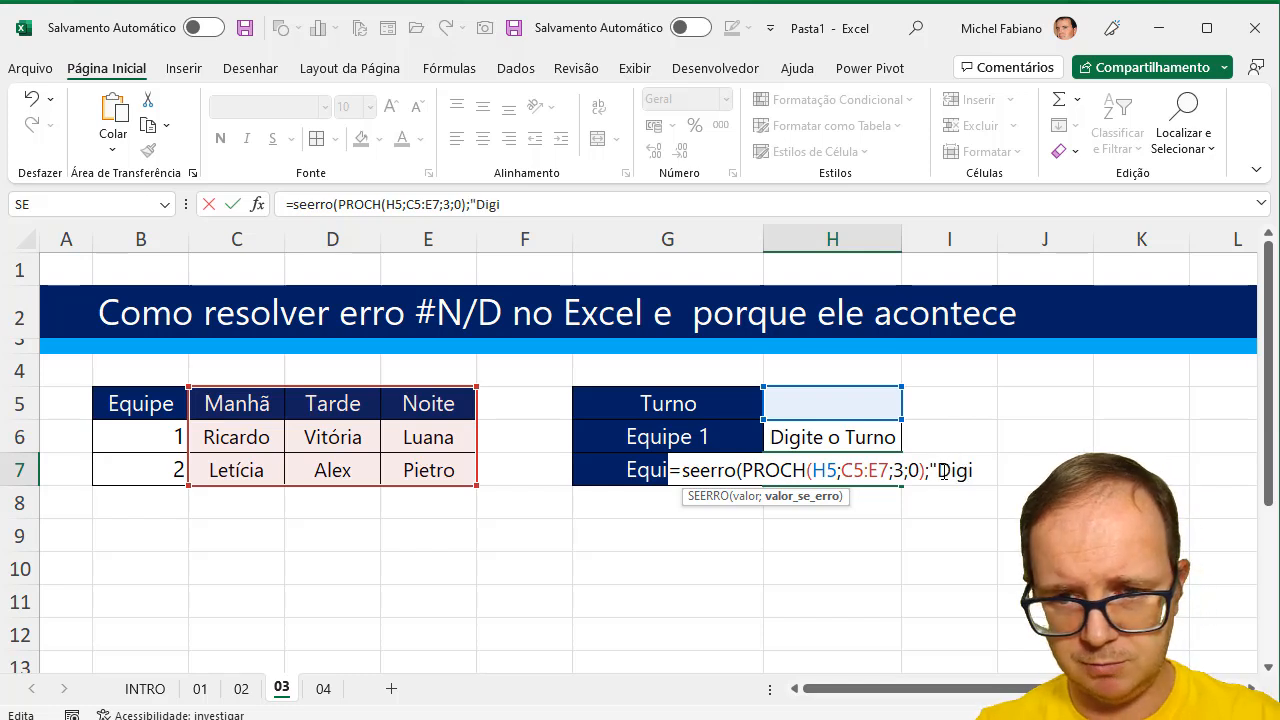
{"action": "type", "text": "te o Turno\")"}
{"action": "key", "text": "Return"}
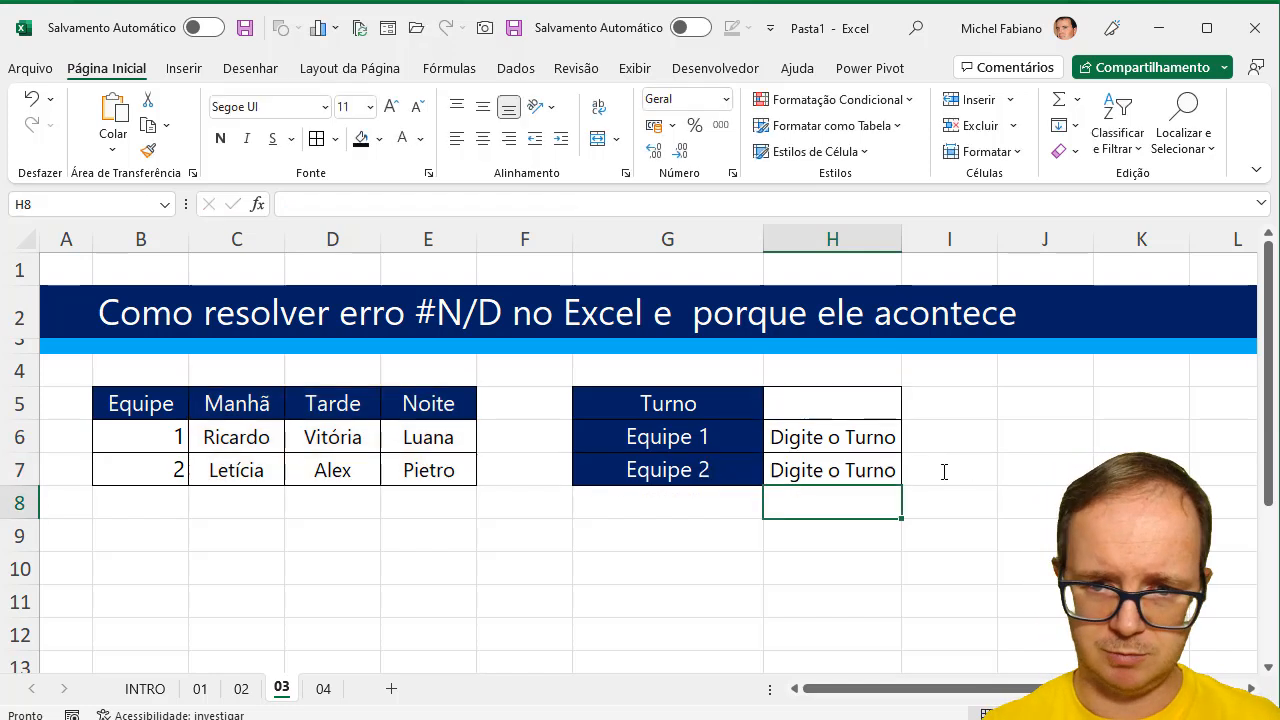
Step: Test both wrapped PROCH lookups by entering the Turno Noite and the unlisted Turno Vespertino in H5
{"action": "left_click", "coordinate": [816, 400]}
{"action": "type", "text": "Noite"}
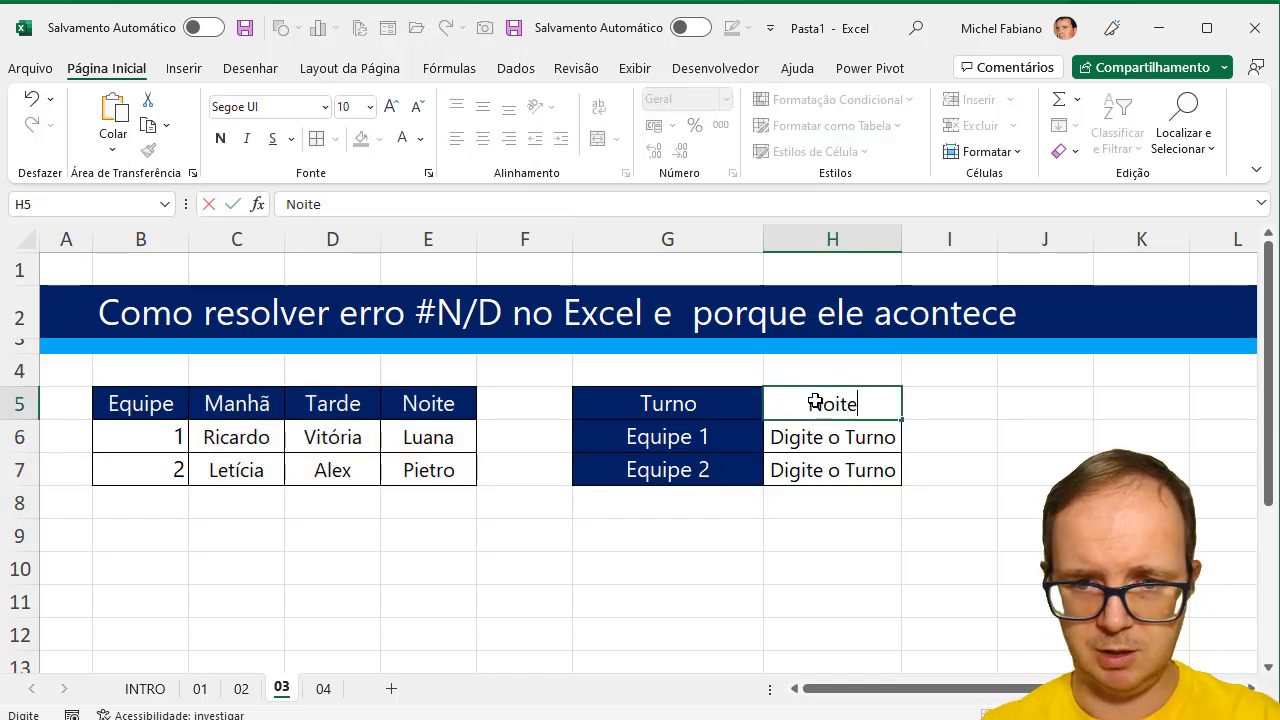
{"action": "key", "text": "Return"}
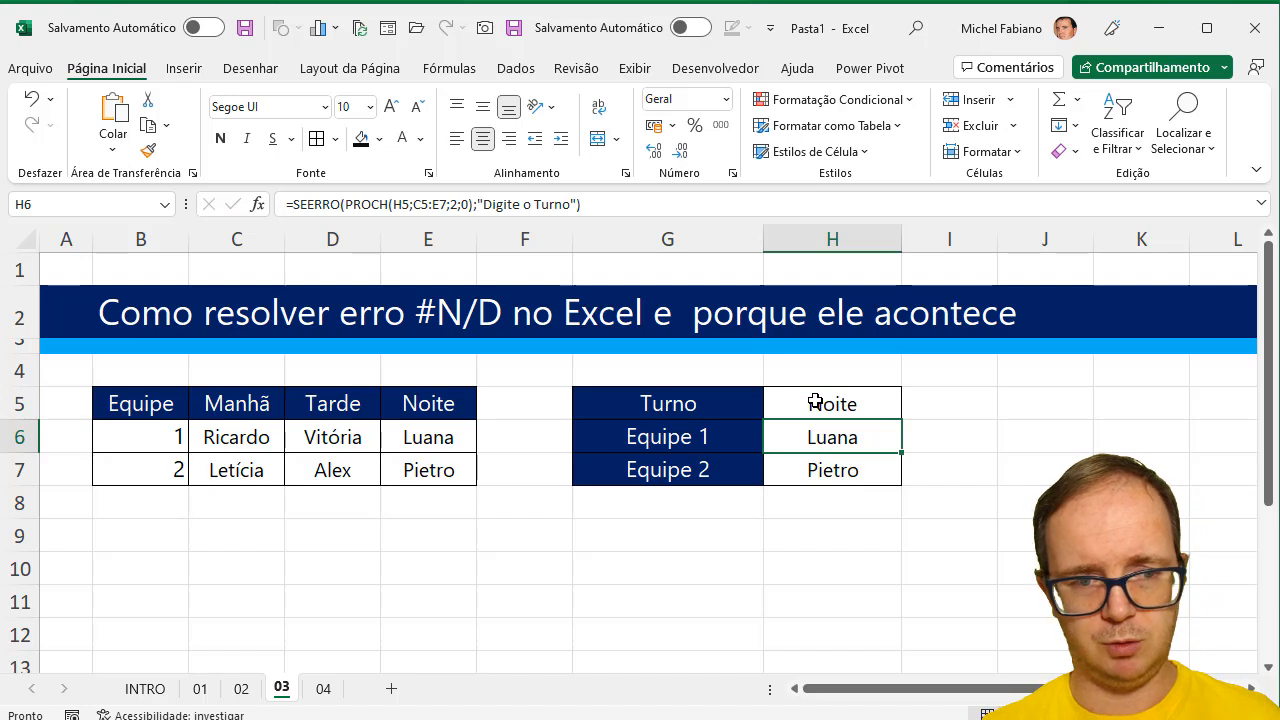
{"action": "left_click", "coordinate": [812, 403]}
{"action": "type", "text": "Vespertino"}
{"action": "key", "text": "Return"}
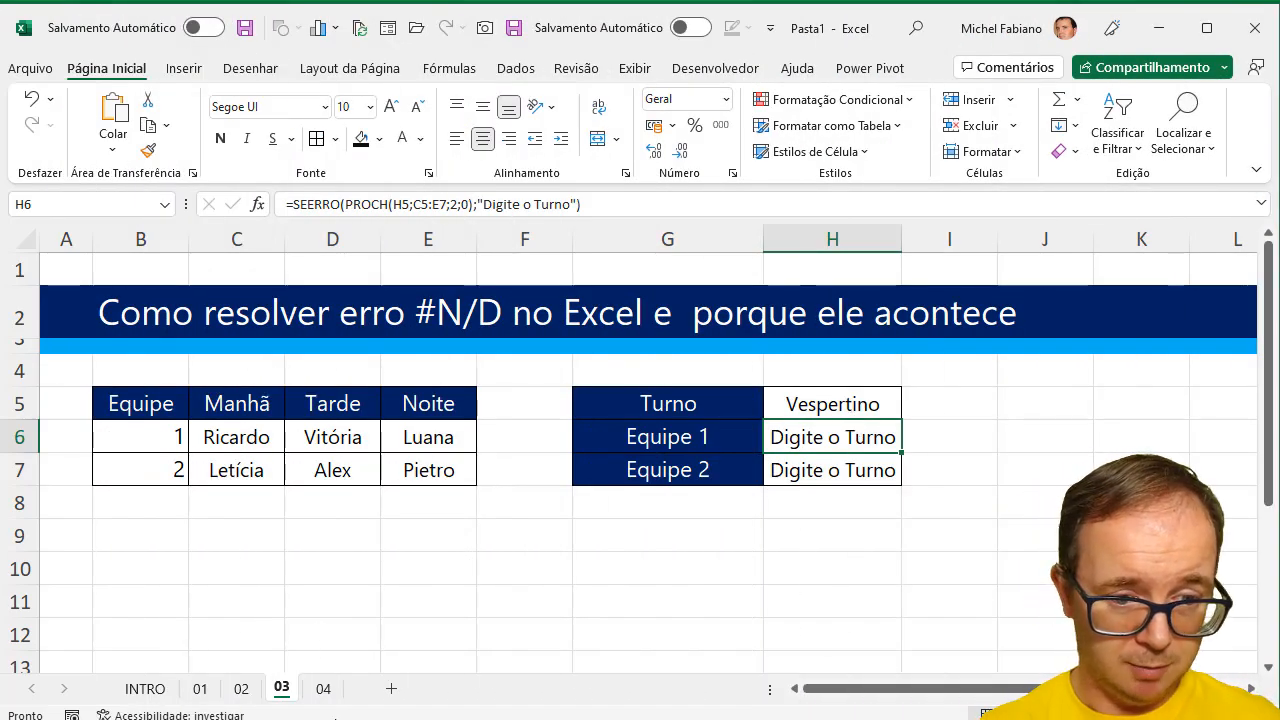
Step: Open sheet 04 and enter =PROCX(G5;B6:B11;C6:C11) in G6 to look up the Nome by ID
{"action": "left_click", "coordinate": [323, 689]}
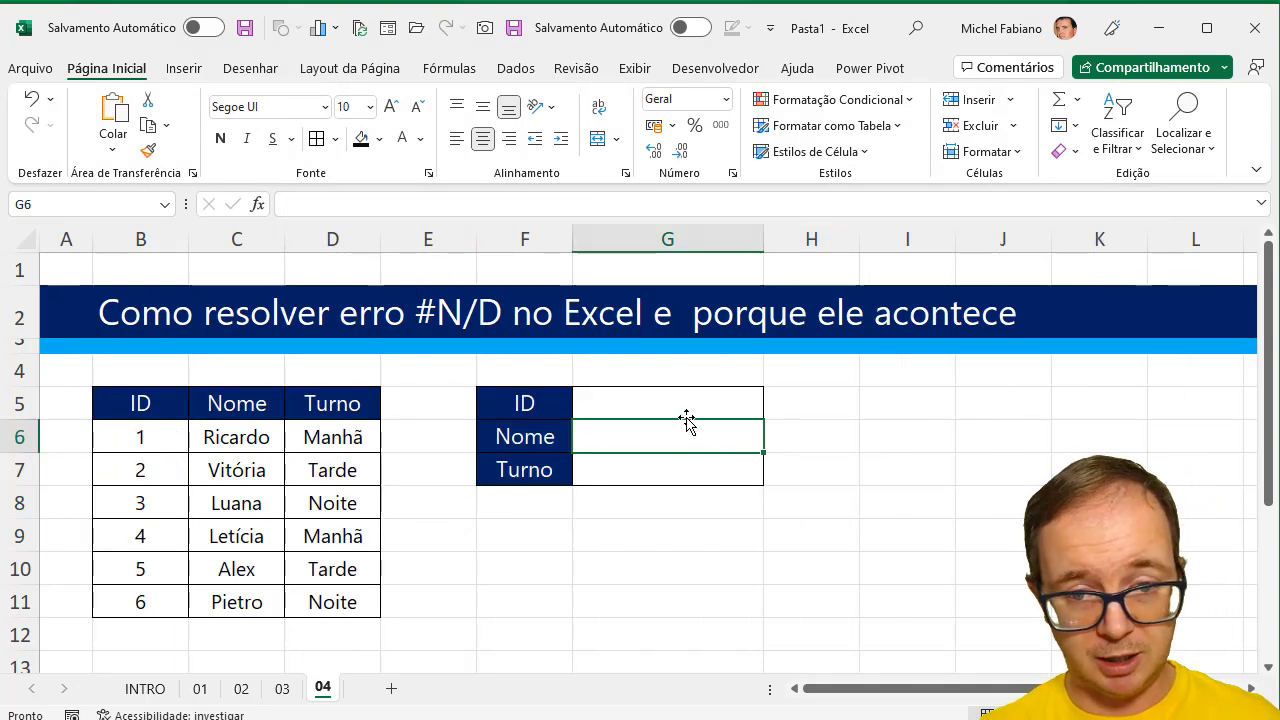
{"action": "type", "text": "=pro"}
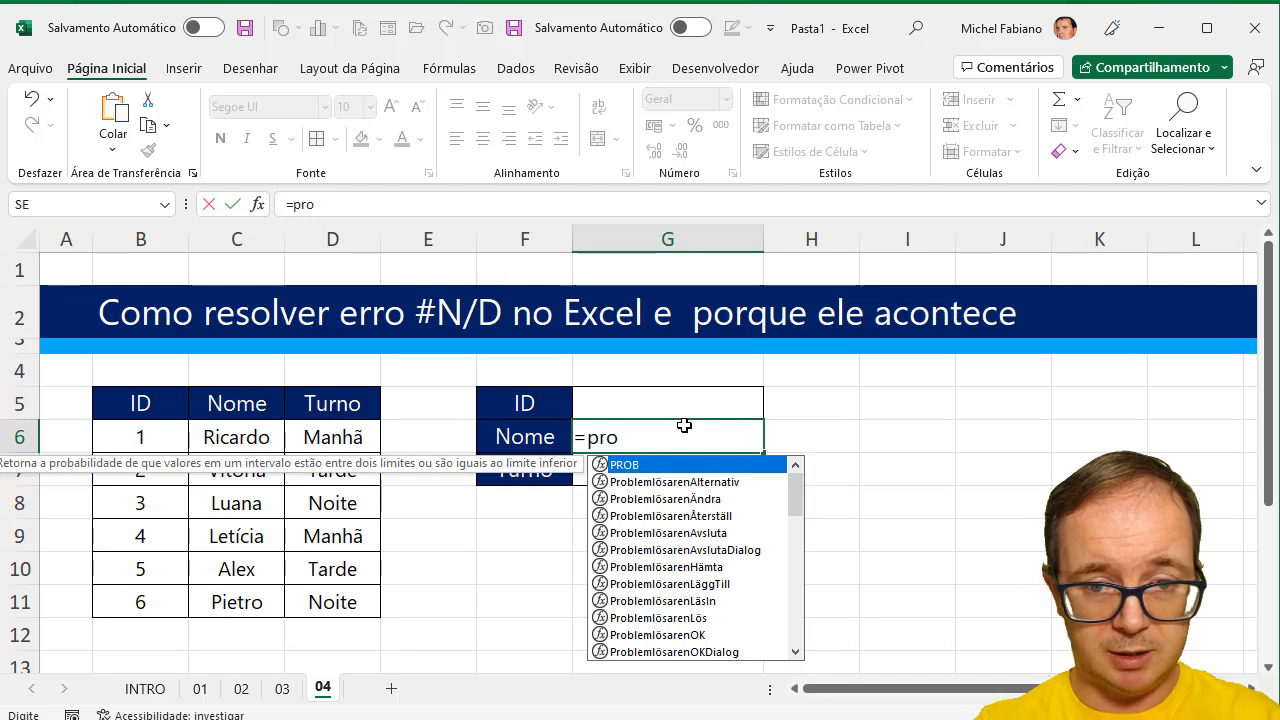
{"action": "type", "text": "cx"}
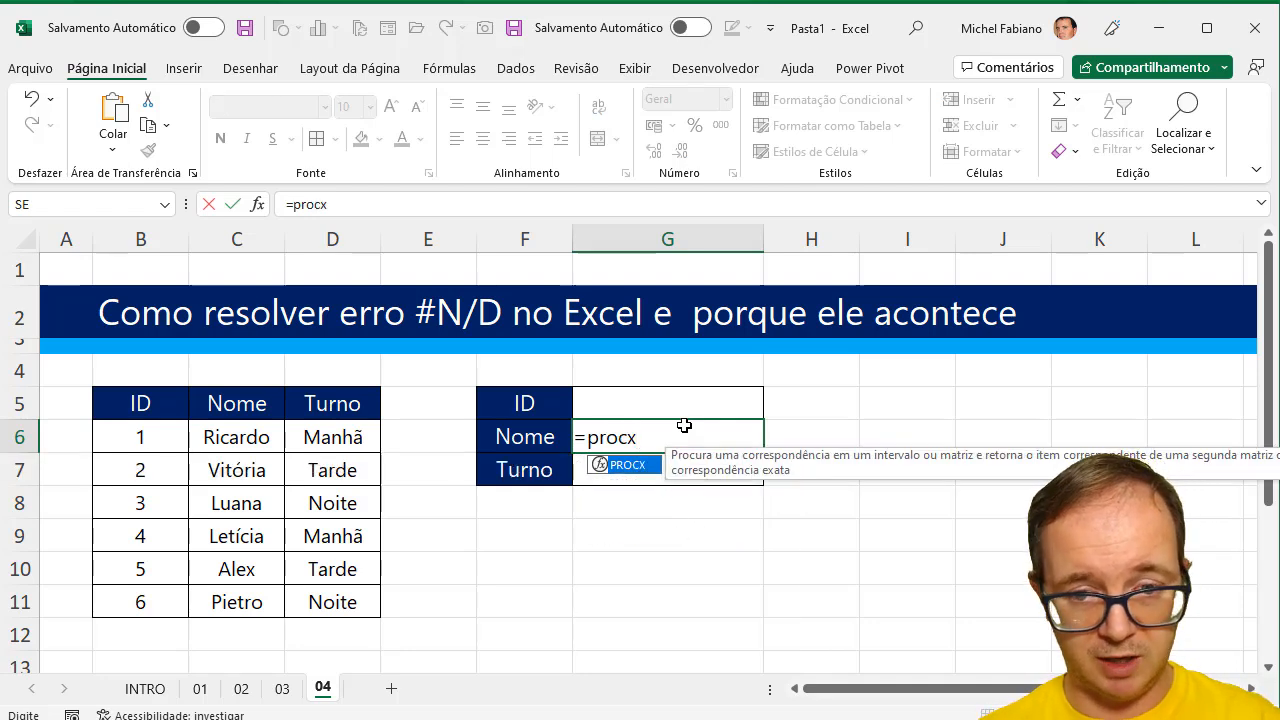
{"action": "type", "text": "("}
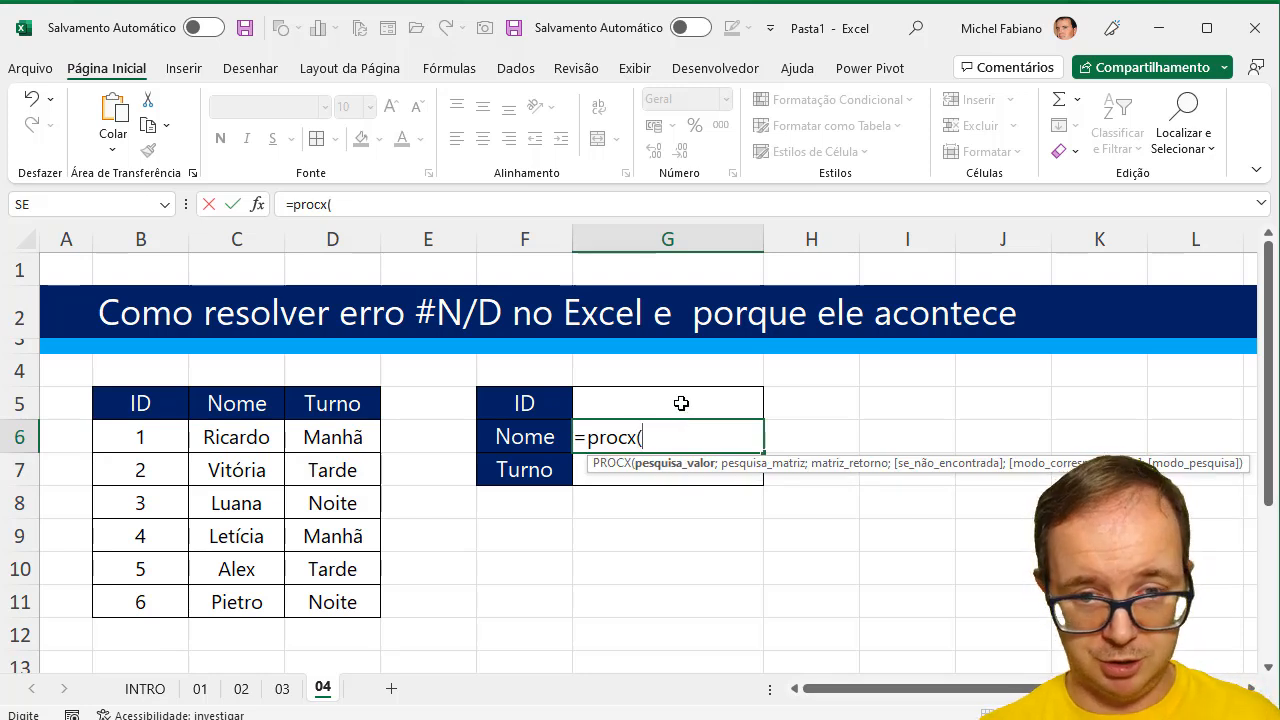
{"action": "left_click", "coordinate": [683, 402]}
{"action": "type", "text": ";"}
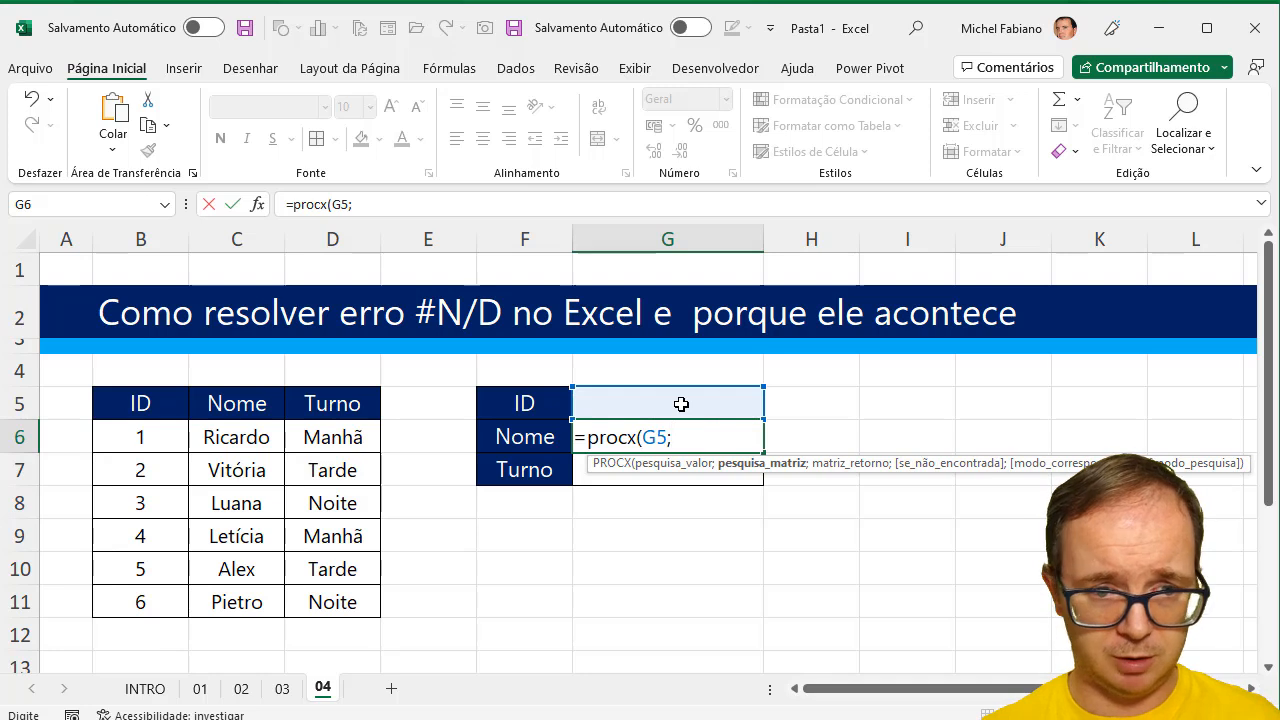
{"action": "left_click_drag", "start_coordinate": [146, 440], "coordinate": [159, 601]}
{"action": "type", "text": ";"}
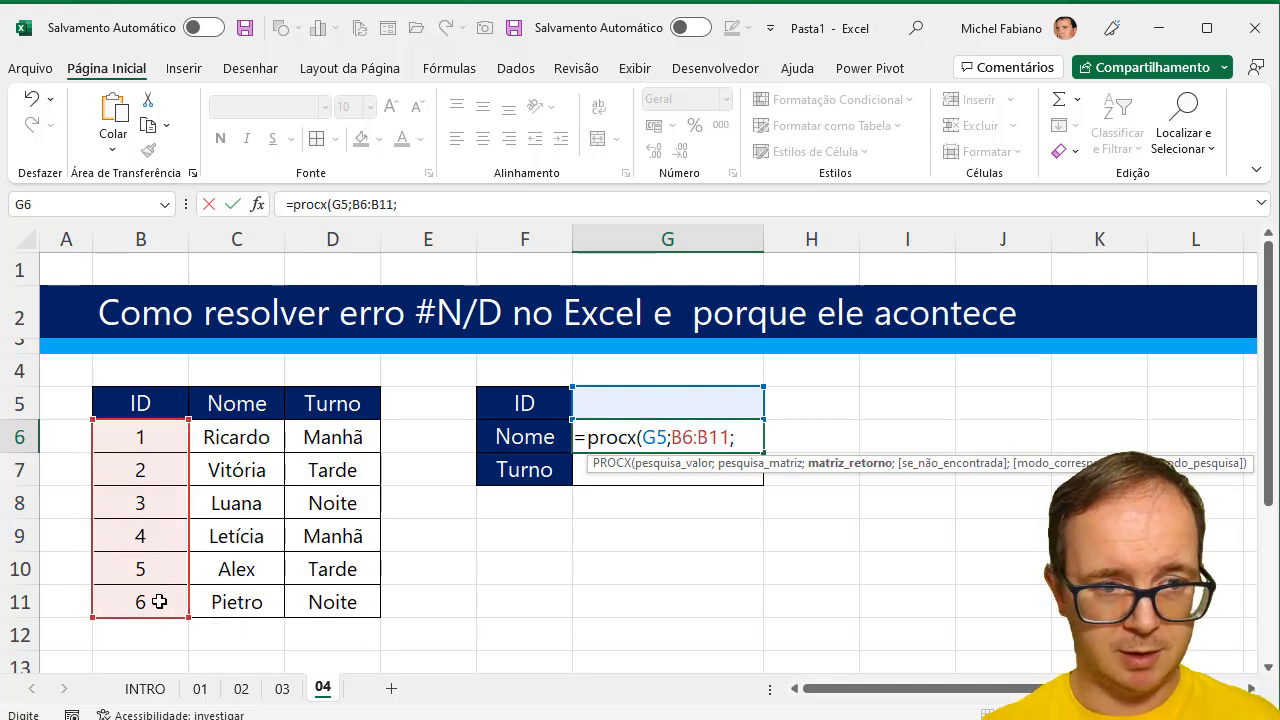
{"action": "left_click_drag", "start_coordinate": [240, 437], "coordinate": [245, 602]}
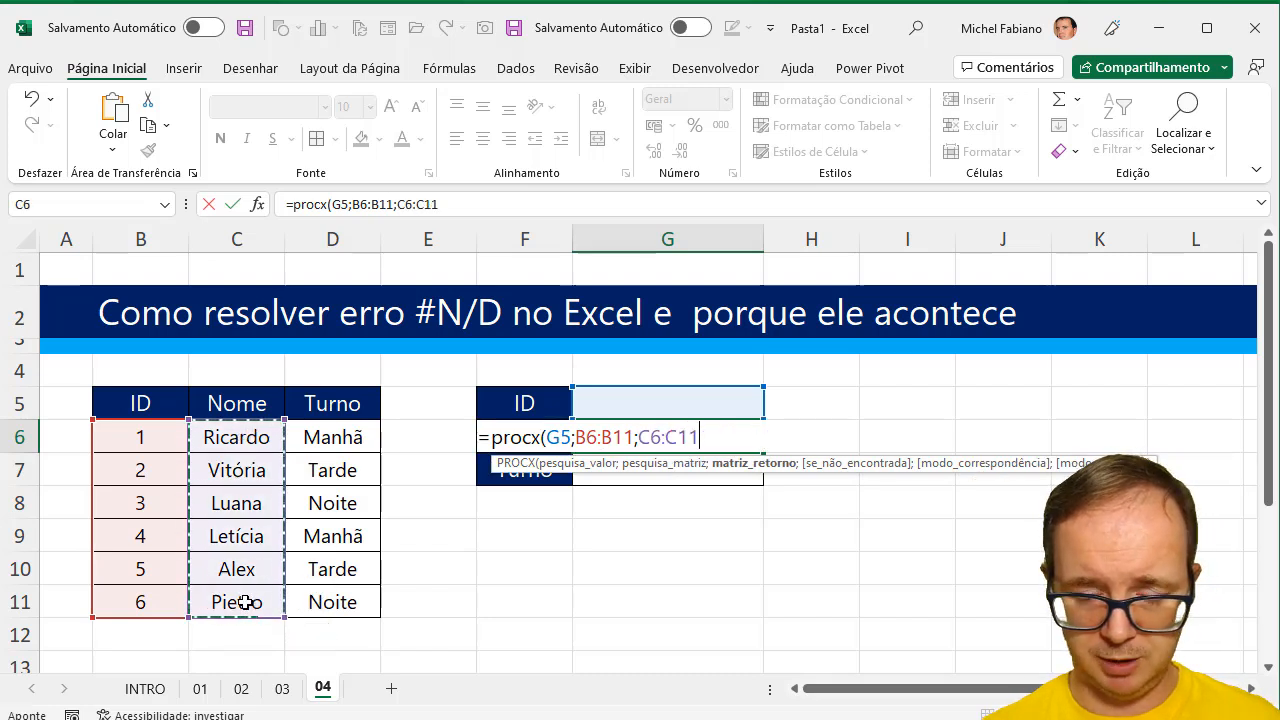
{"action": "type", "text": ";"}
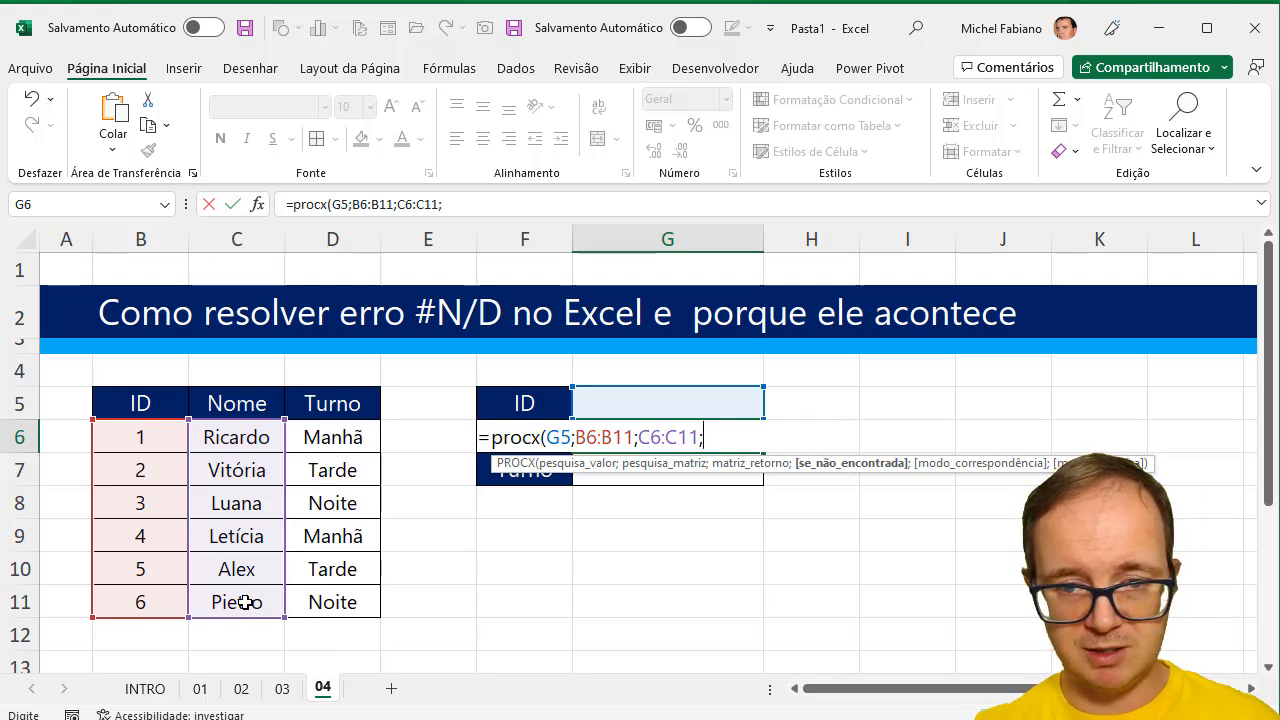
{"action": "key", "text": "BackSpace"}
{"action": "key", "text": "Return"}
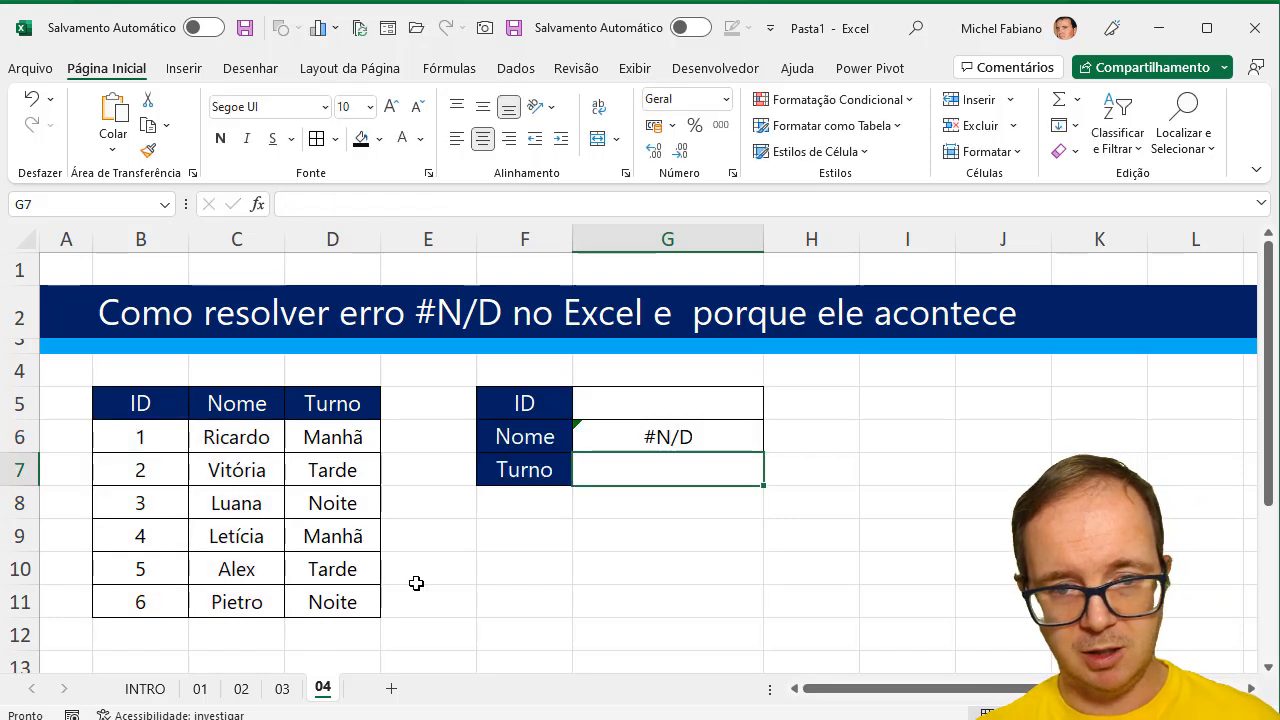
Step: Test the Nome lookup by entering 1 as the ID in G5
{"action": "left_click", "coordinate": [673, 441]}
{"action": "left_click", "coordinate": [666, 402]}
{"action": "type", "text": "1"}
{"action": "key", "text": "Return"}
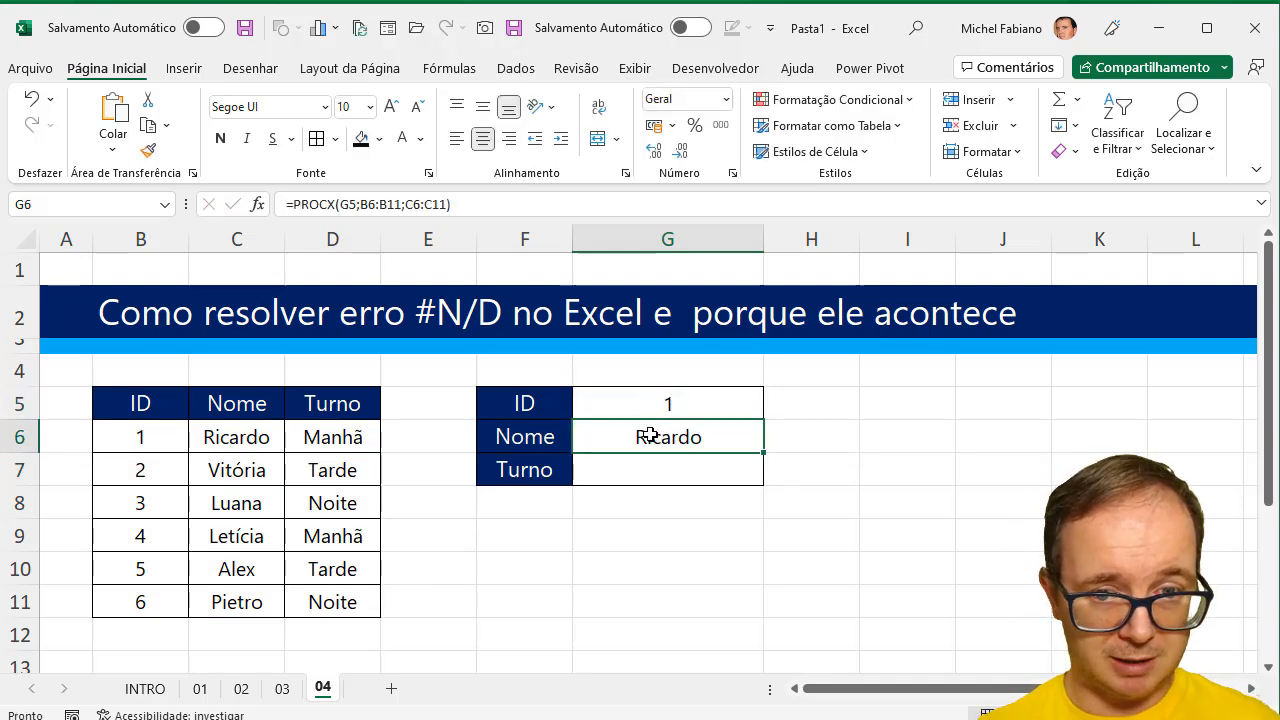
Step: Extend the Nome lookup in G6 to =PROCX(G5;B6:B11;C6:C11;"Digite o ID";) so that unmatched IDs return that text
{"action": "double_click", "coordinate": [651, 436]}
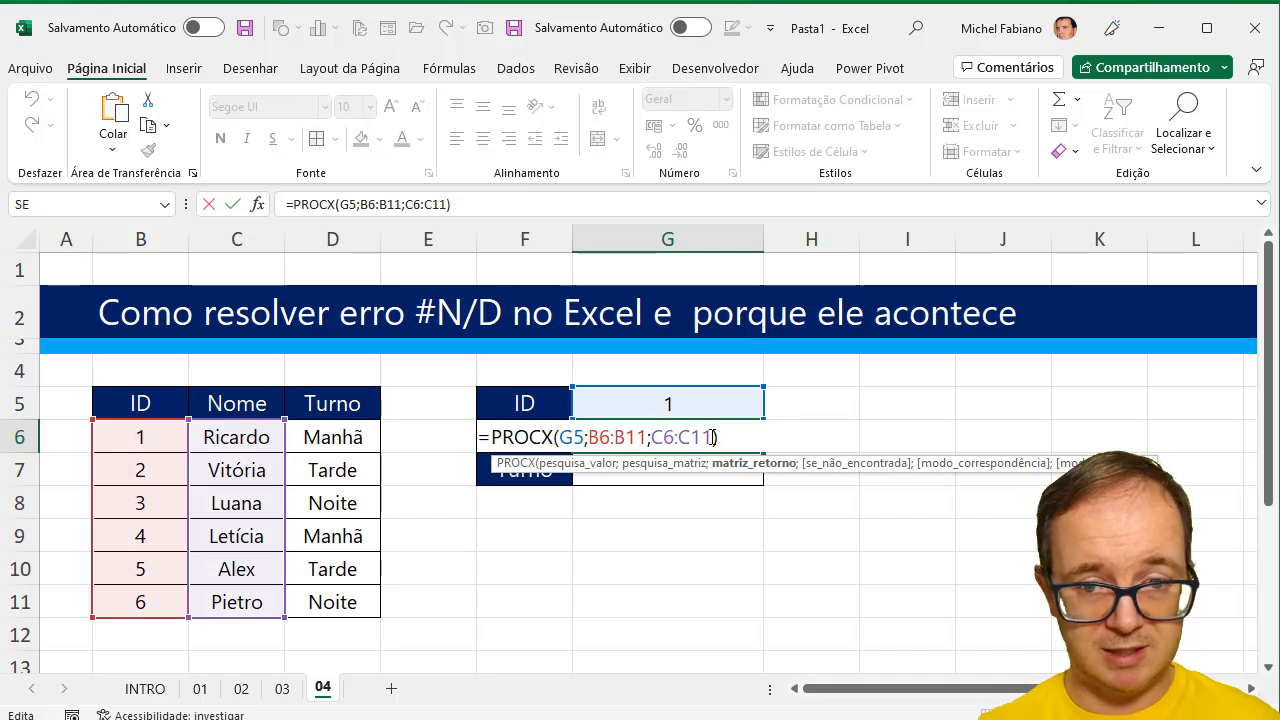
{"action": "type", "text": ";"}
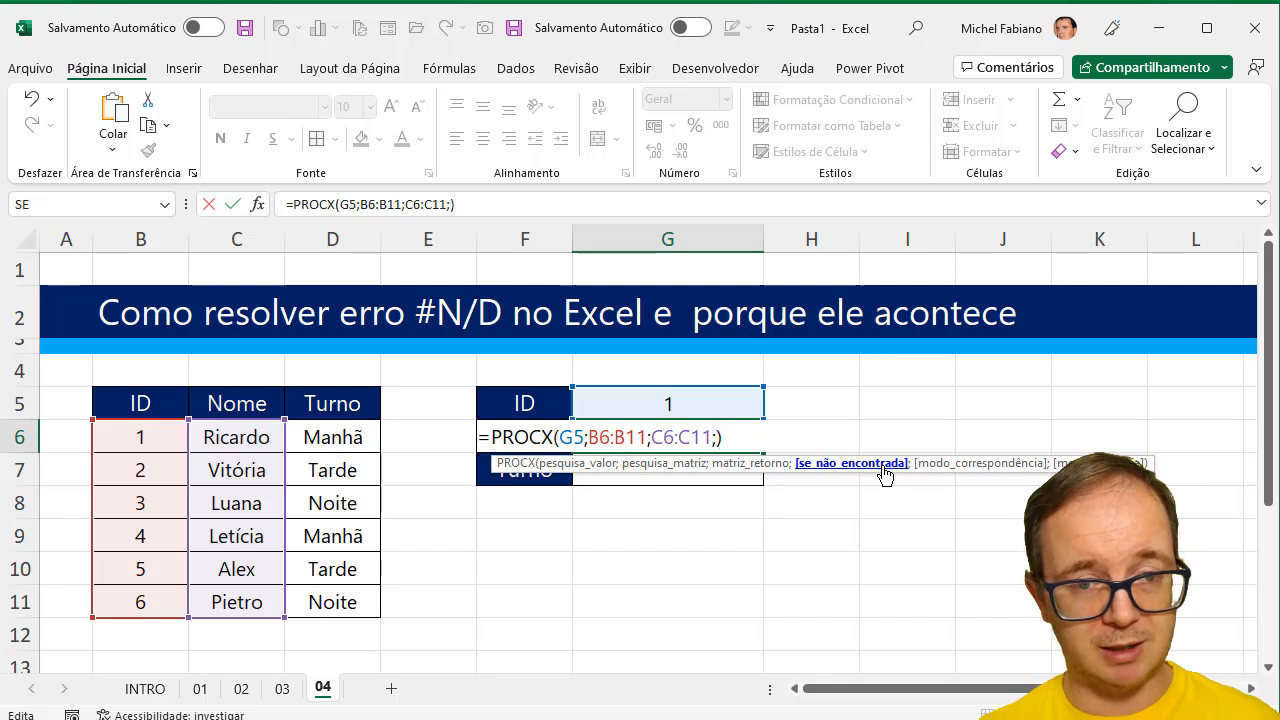
{"action": "type", "text": "\"Digite o ID\""}
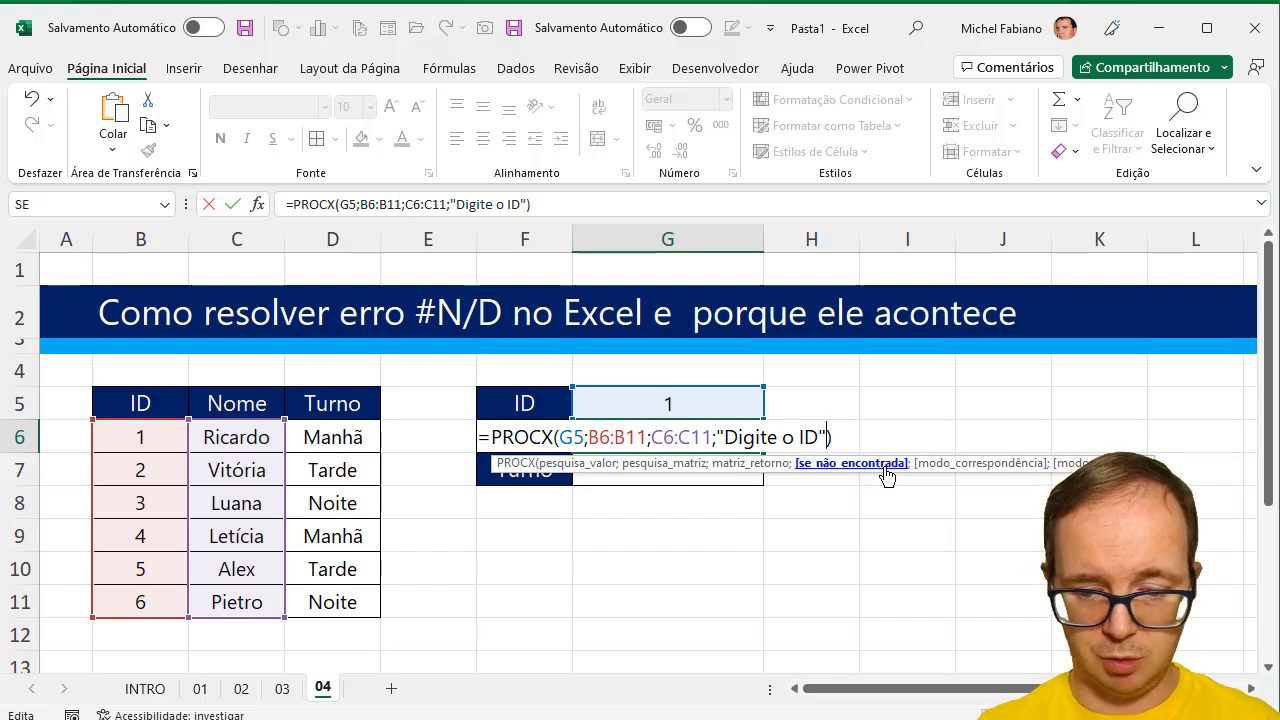
{"action": "type", "text": ";"}
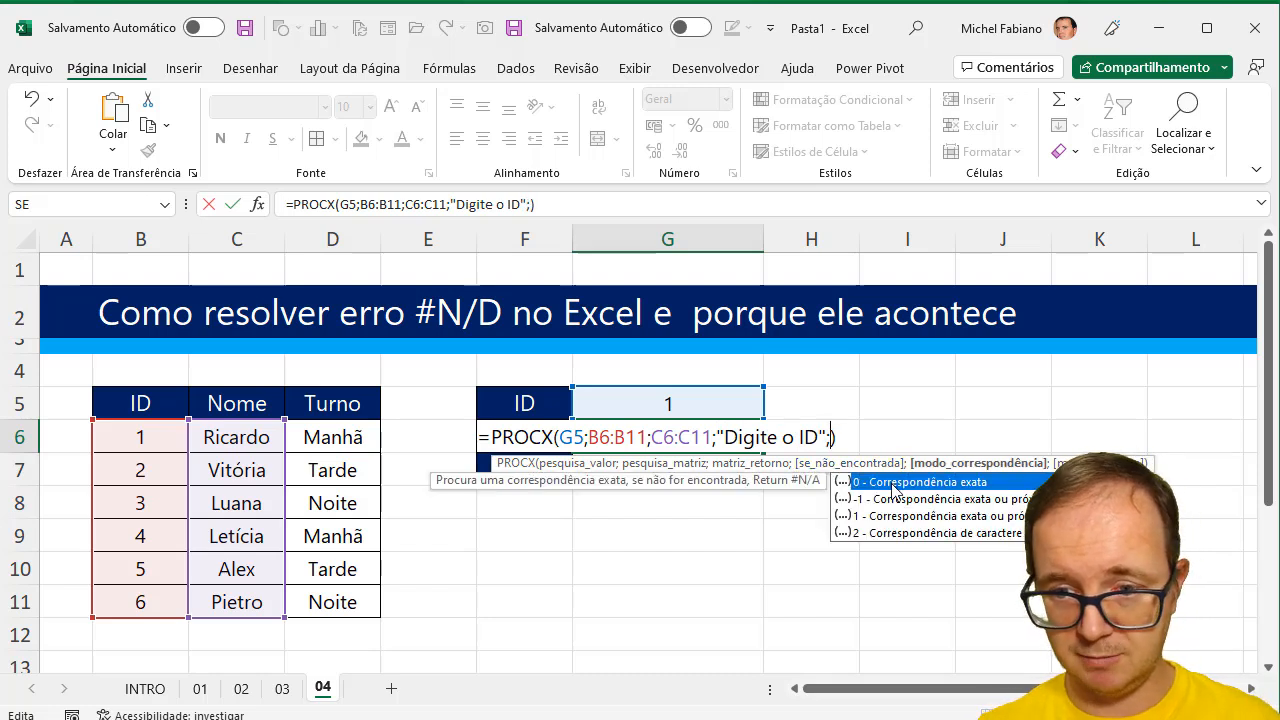
{"action": "left_click", "coordinate": [893, 486]}
{"action": "key", "text": "Return"}
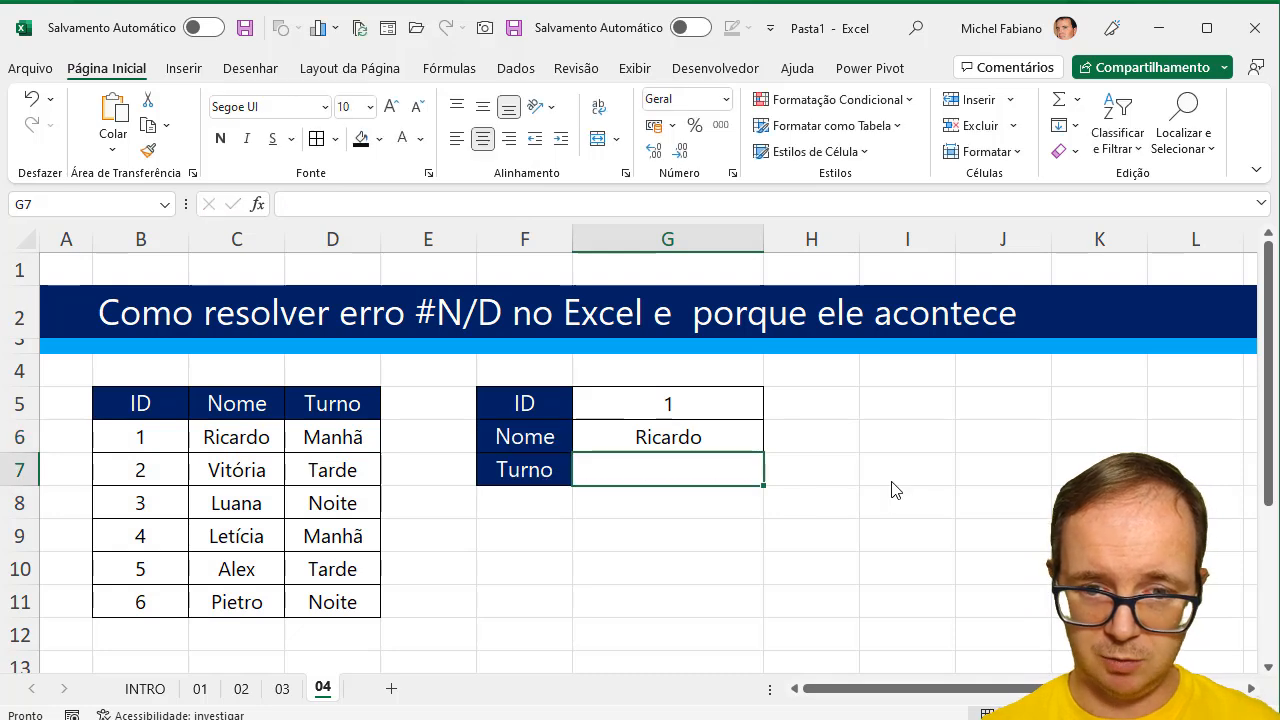
Step: Clear the ID in G5 to test the Nome lookup's not-found text, and select G6
{"action": "key", "text": "Up"}
{"action": "key", "text": "Up"}
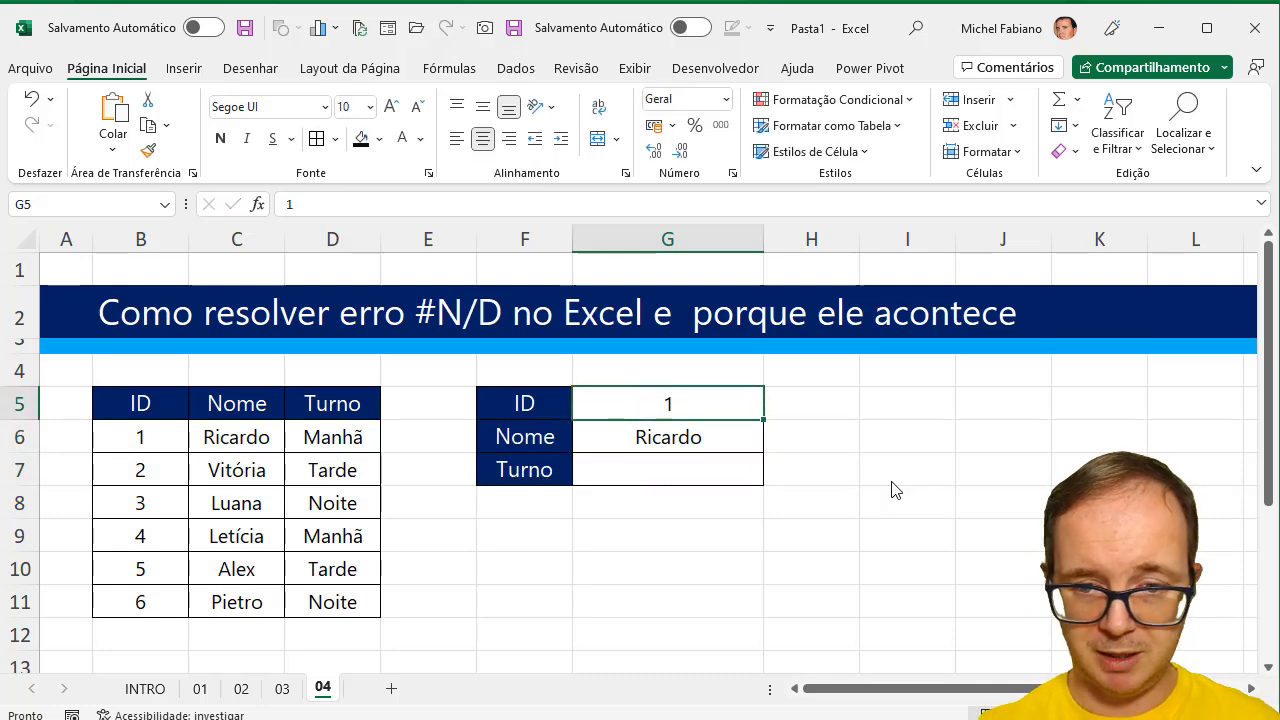
{"action": "key", "text": "Delete"}
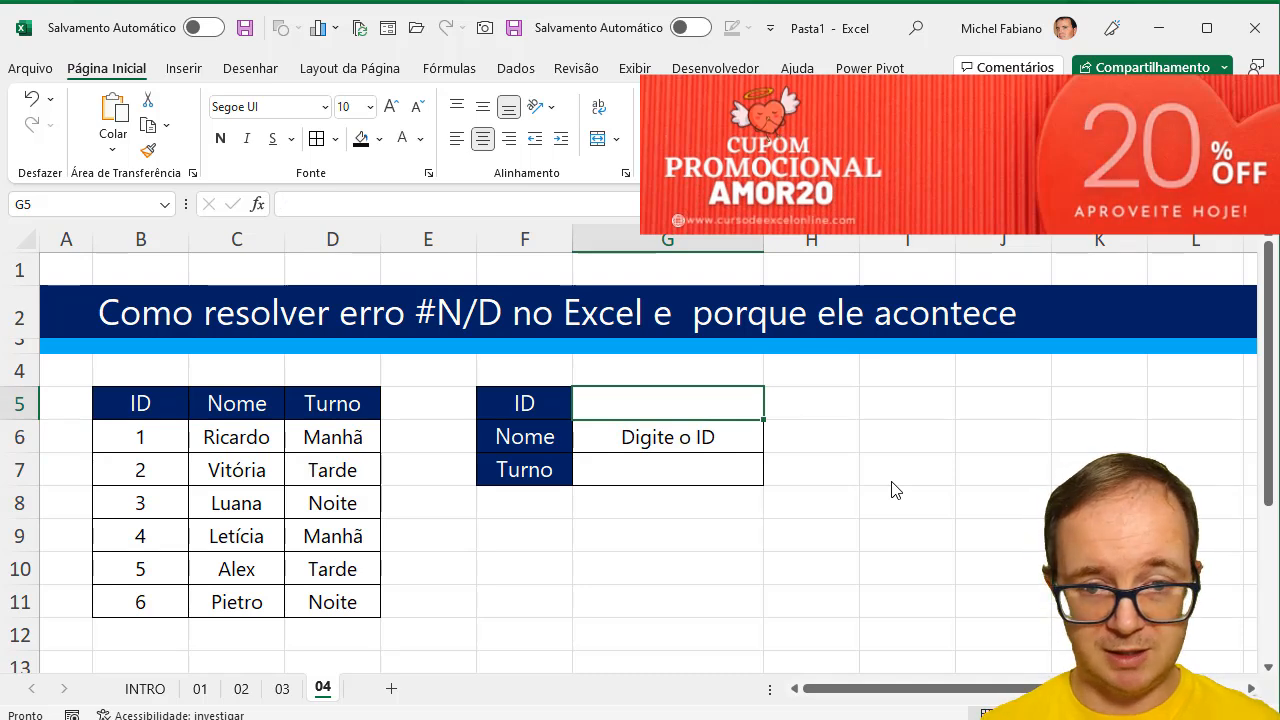
{"action": "key", "text": "Down"}
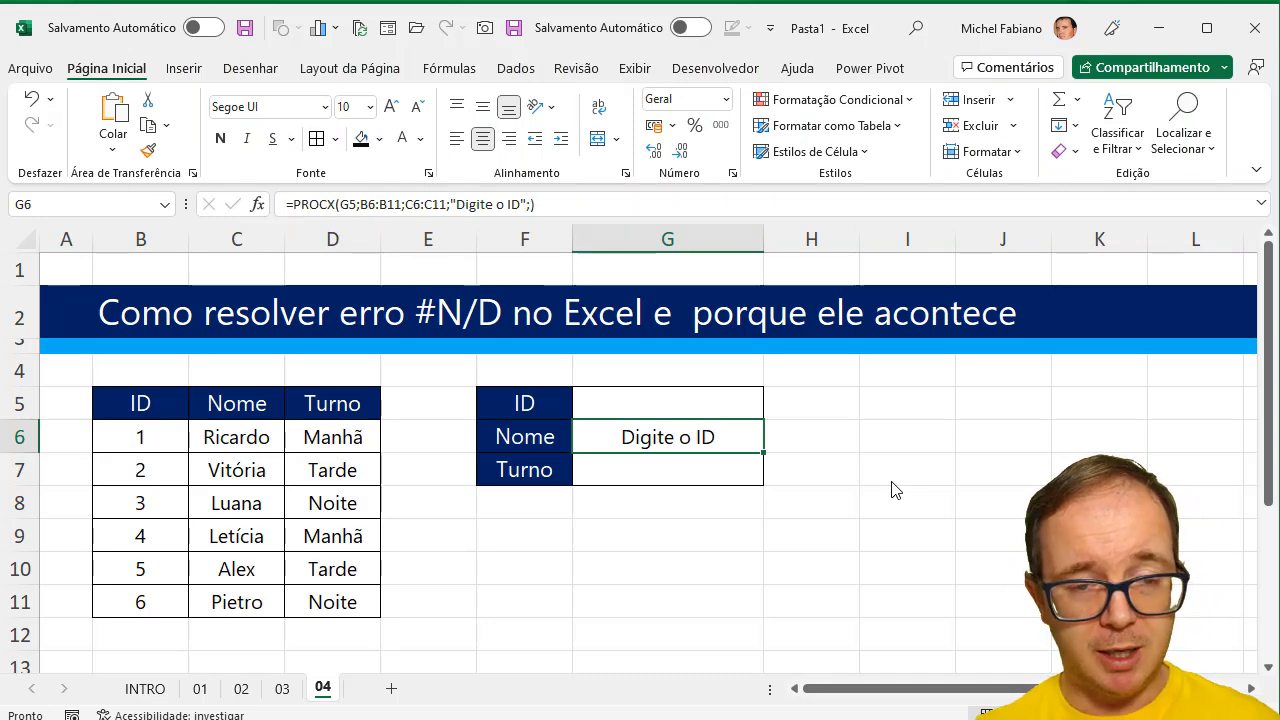
Step: Enter =PROCX(G5;B6:B11;D6:D11;"Digite o ID";0) in G7 to look up the Turno with a not-found text
{"action": "left_click", "coordinate": [698, 473]}
{"action": "type", "text": "=procx"}
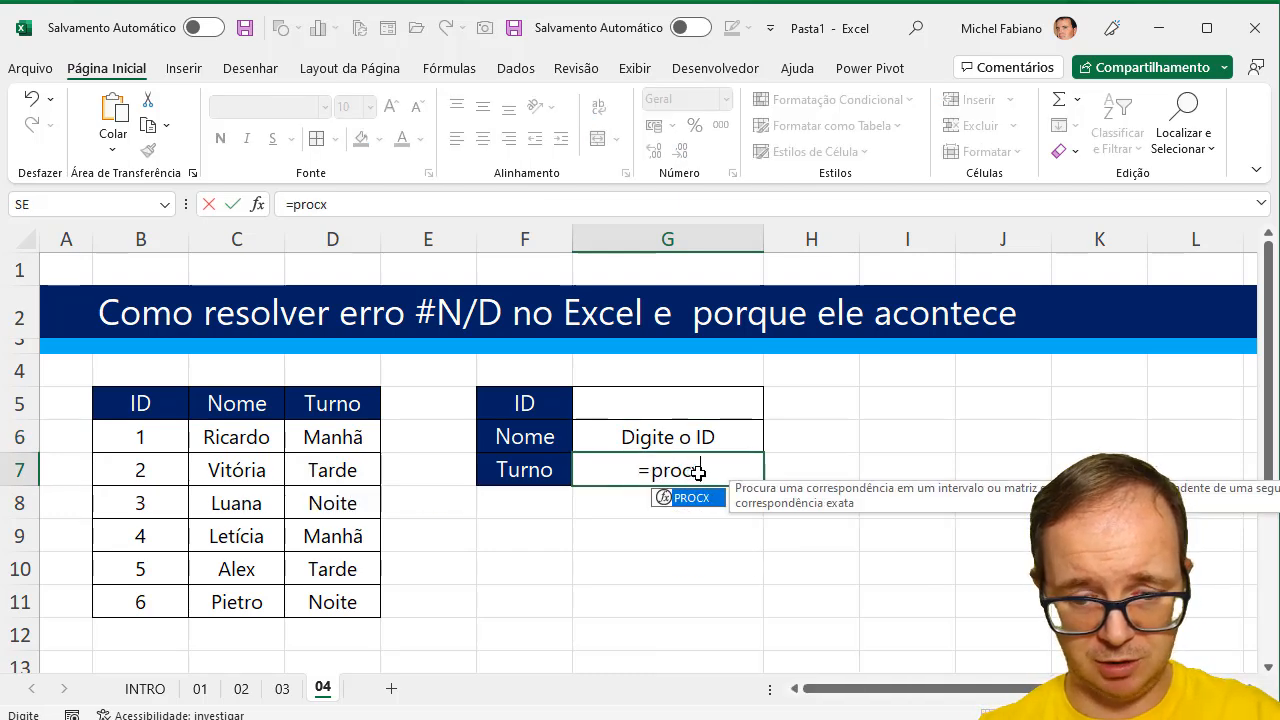
{"action": "type", "text": "("}
{"action": "left_click", "coordinate": [677, 400]}
{"action": "type", "text": ";"}
{"action": "left_click_drag", "start_coordinate": [176, 430], "coordinate": [151, 600]}
{"action": "type", "text": ";"}
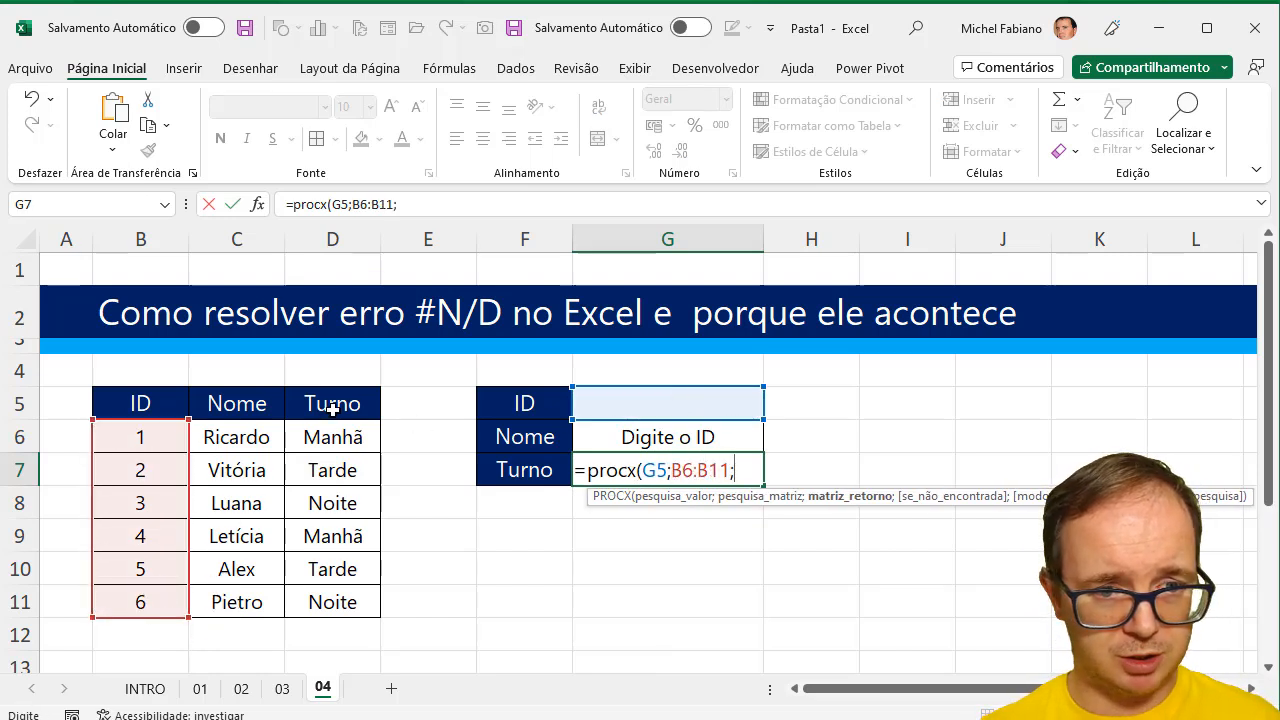
{"action": "left_click_drag", "start_coordinate": [332, 433], "coordinate": [326, 605]}
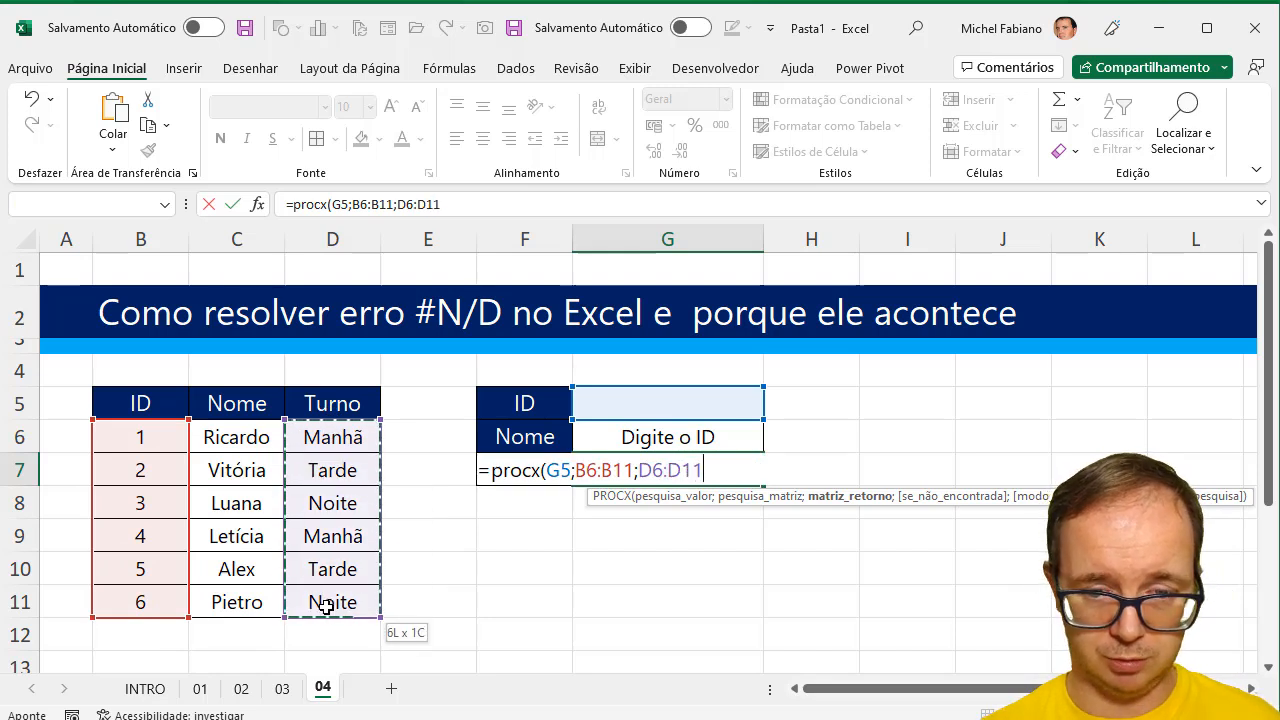
{"action": "type", "text": ";"}
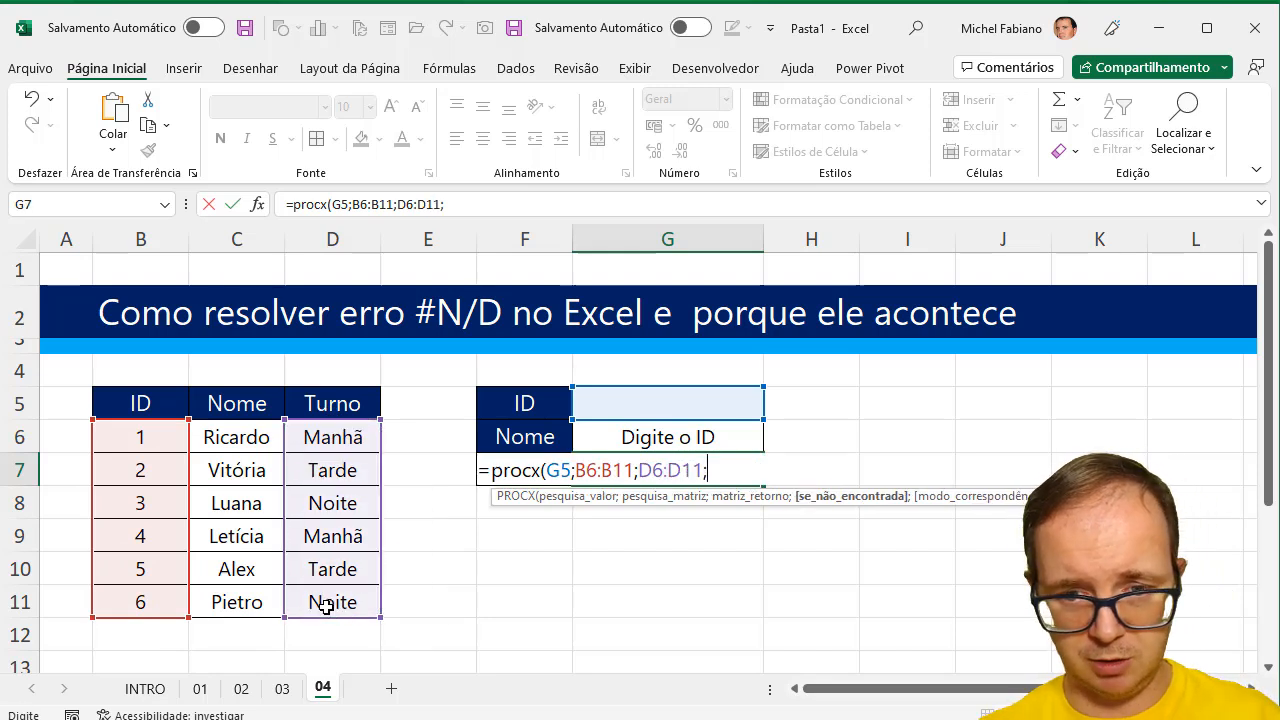
{"action": "type", "text": "\"Di"}
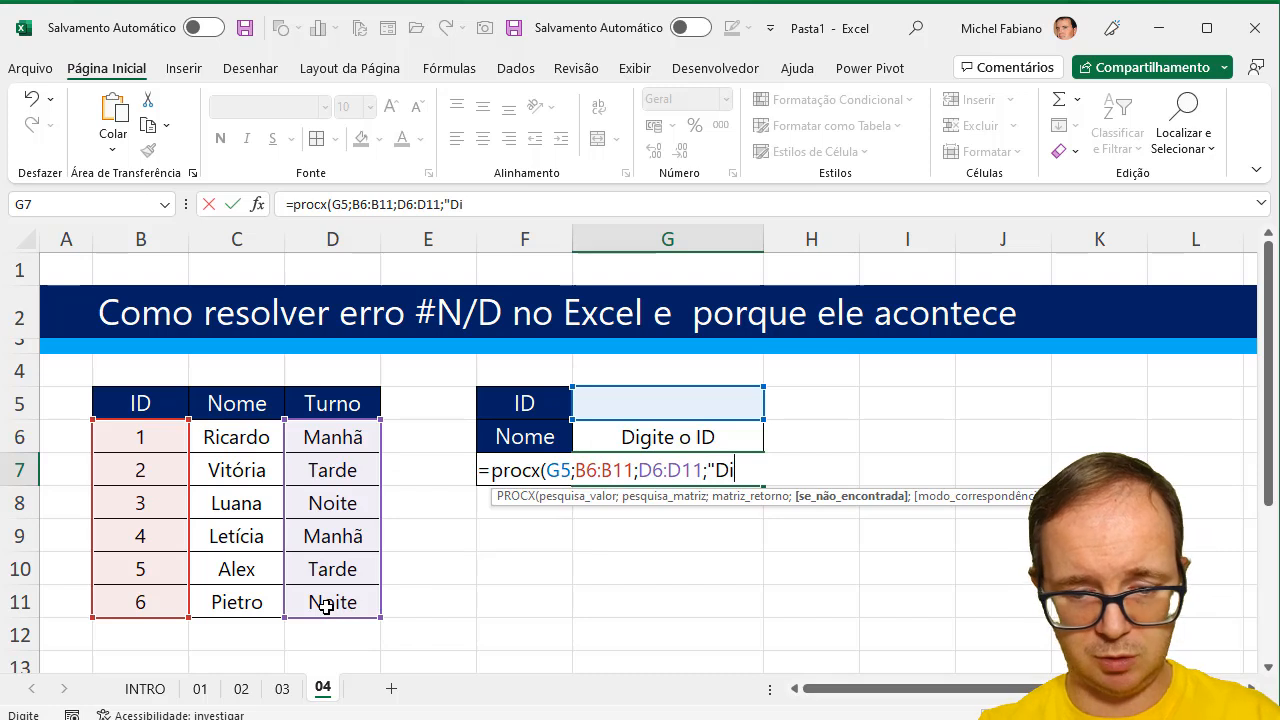
{"action": "type", "text": "gite o ID\")"}
{"action": "key", "text": "BackSpace"}
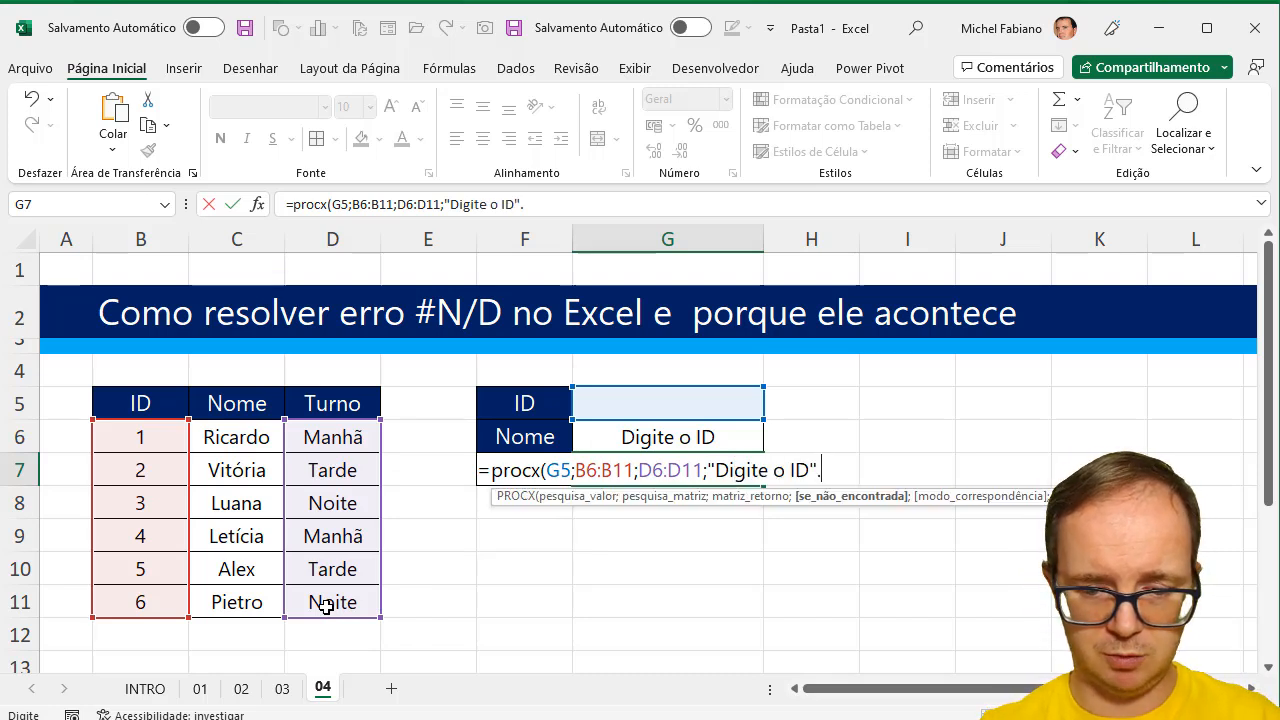
{"action": "type", "text": ";0)"}
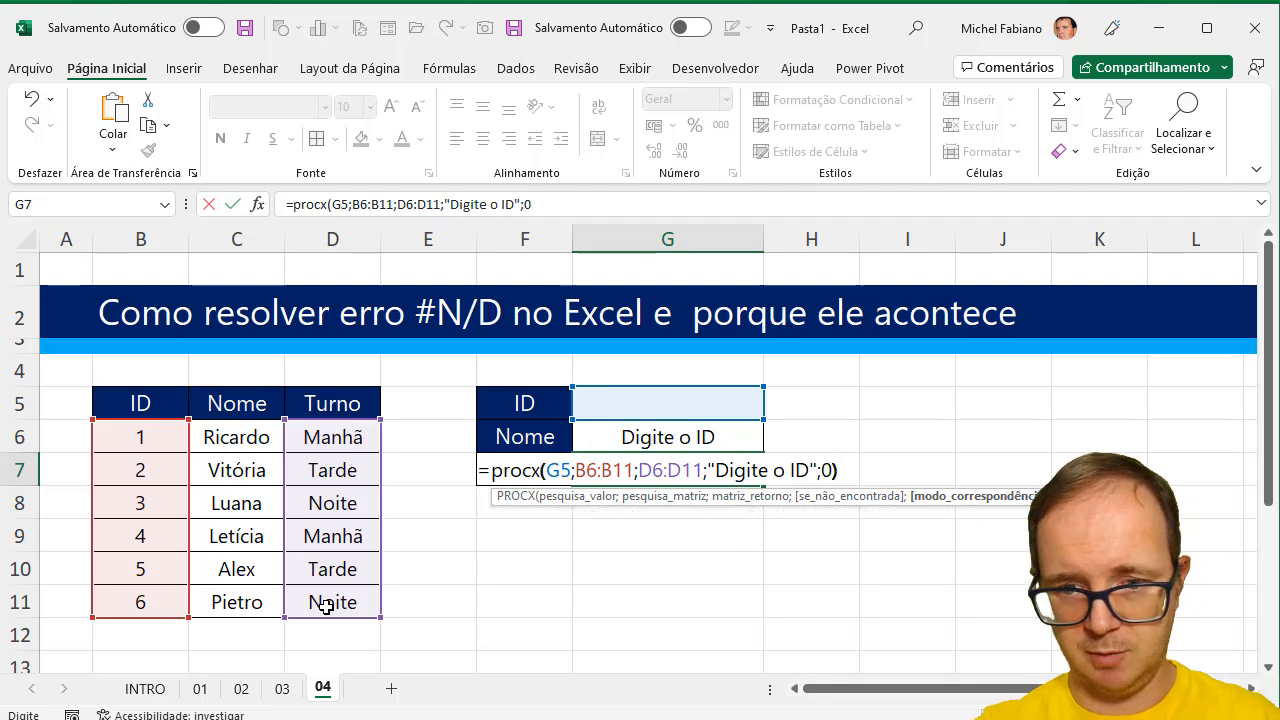
{"action": "key", "text": "Return"}
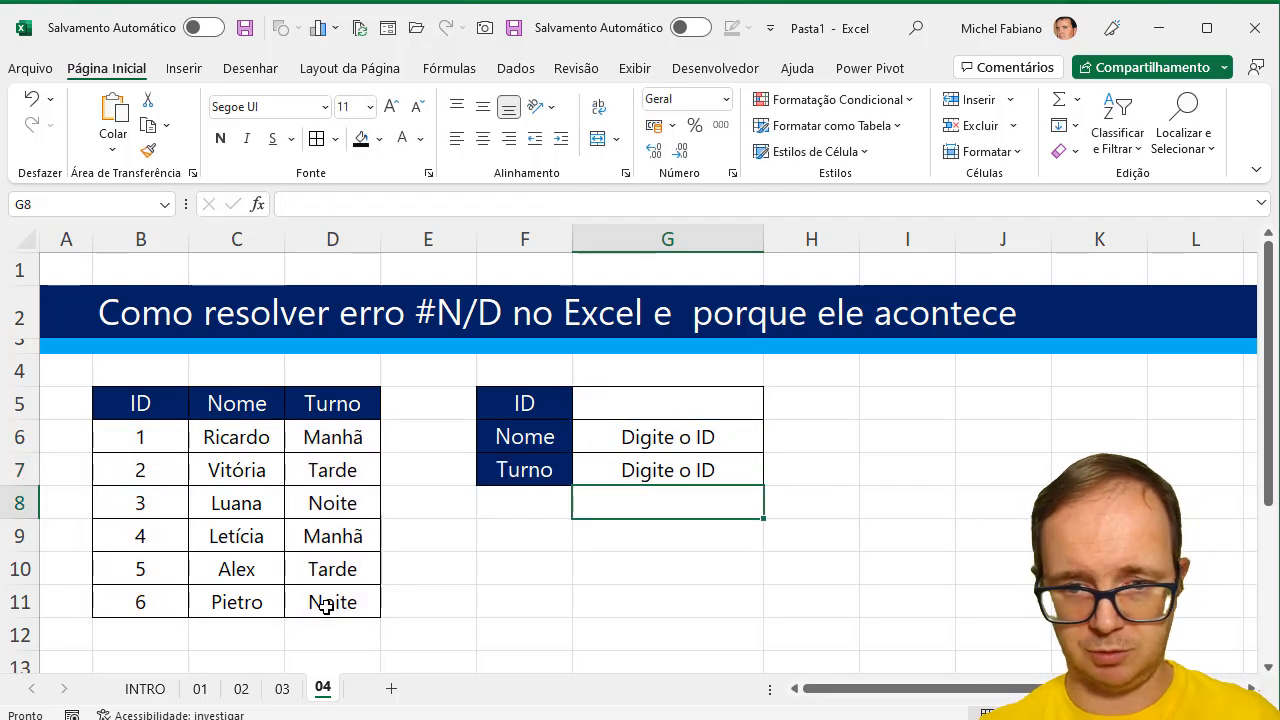
Step: Test the Nome and Turno lookups on sheet 04 by entering 1 as the ID in G5
{"action": "left_click", "coordinate": [653, 403]}
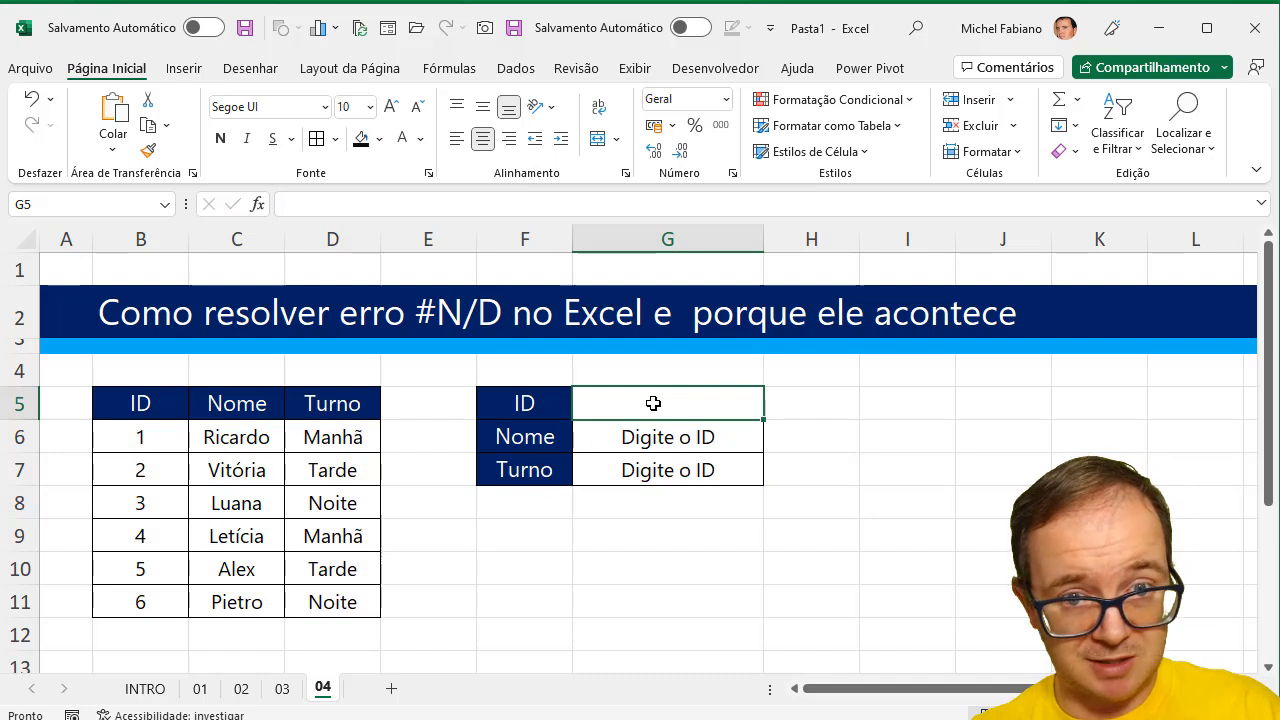
{"action": "type", "text": "1"}
{"action": "key", "text": "Return"}
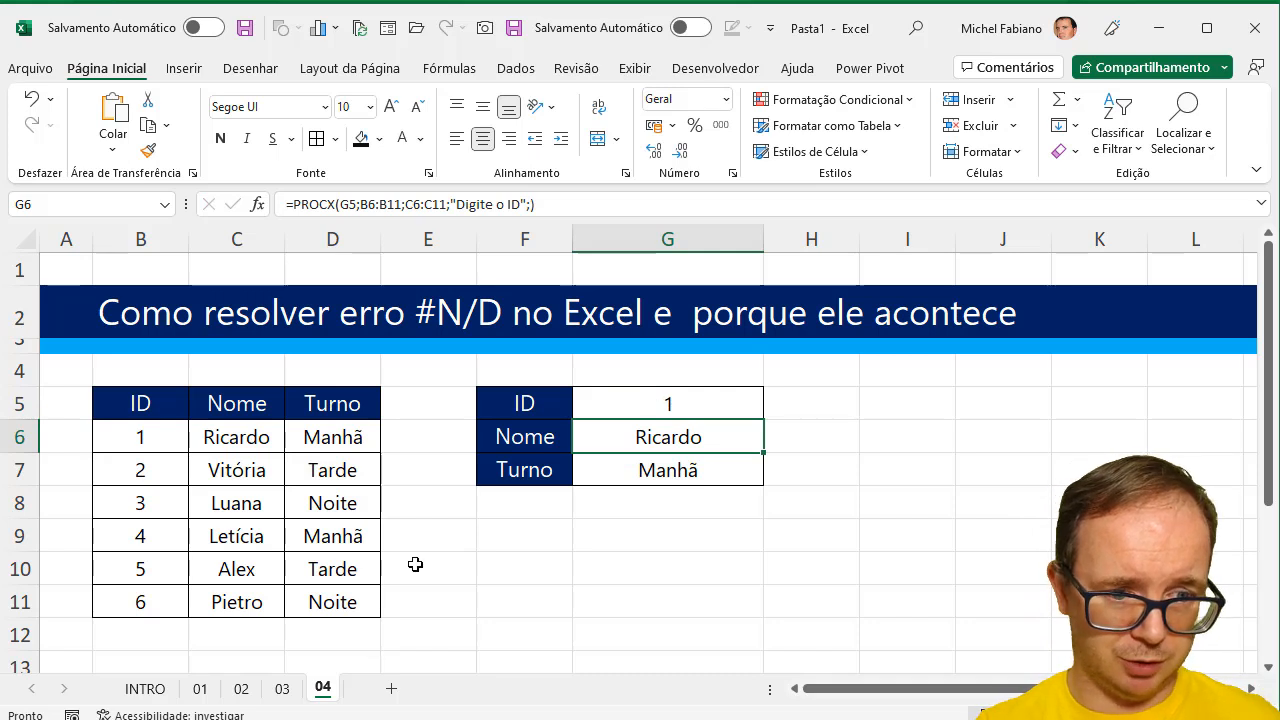
Step: Move sheet 02 after sheet 04 and place a copy of it at the end, named 05
{"action": "left_click", "coordinate": [241, 689]}
{"action": "left_click_drag", "start_coordinate": [242, 690], "coordinate": [357, 690]}
{"action": "type", "text": "05"}
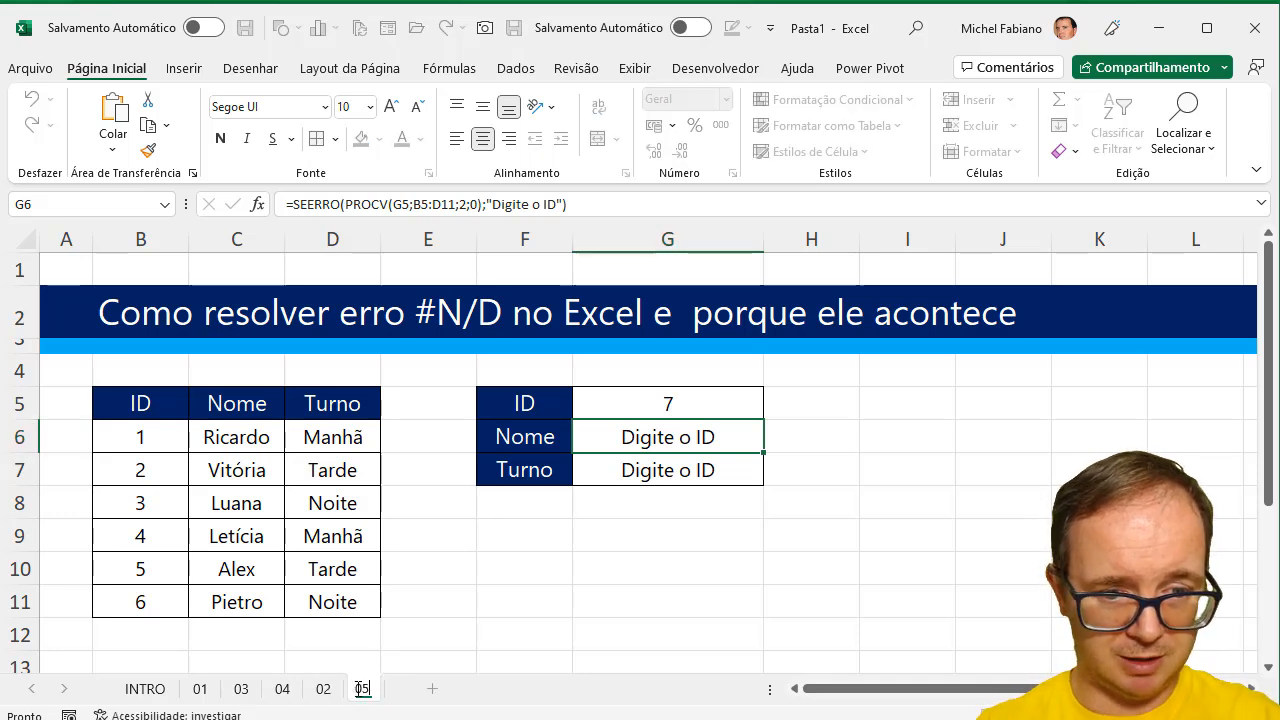
Step: Clear the Nome and Turno formulas in G6:G7 and the ID in G5 on sheet 05
{"action": "left_click_drag", "start_coordinate": [668, 437], "coordinate": [669, 475]}
{"action": "key", "text": "Delete"}
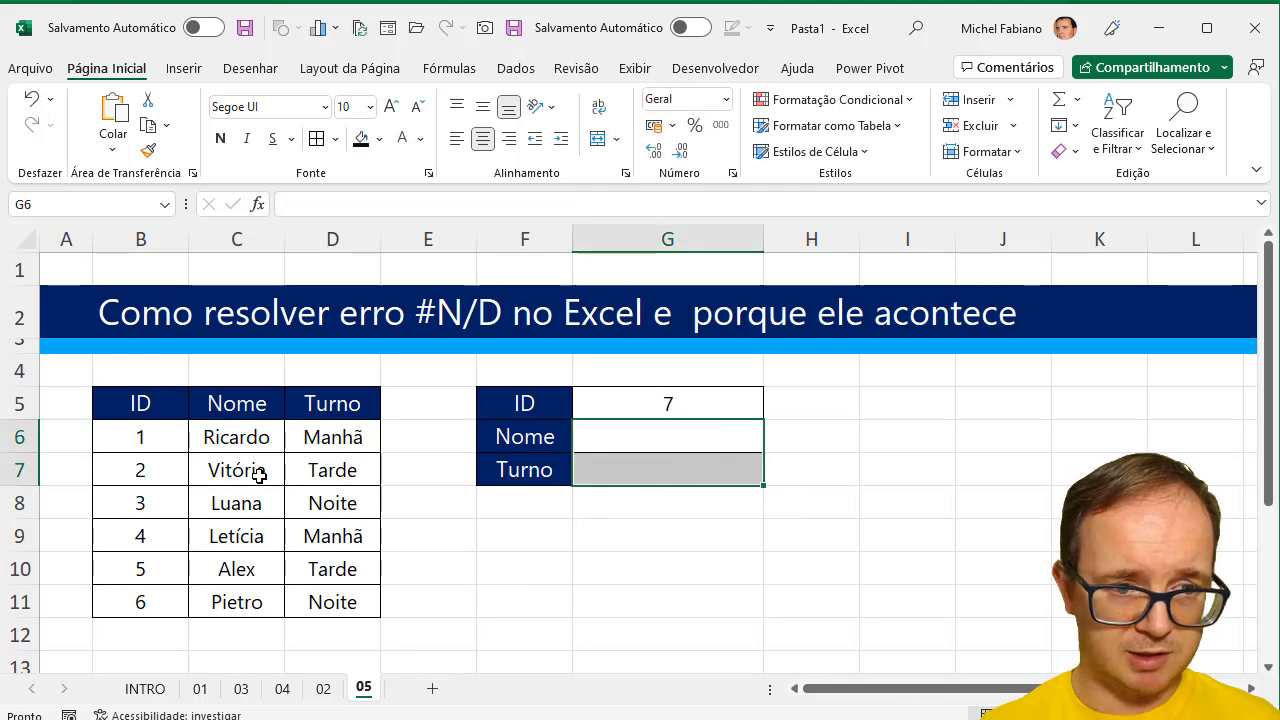
{"action": "left_click", "coordinate": [120, 446]}
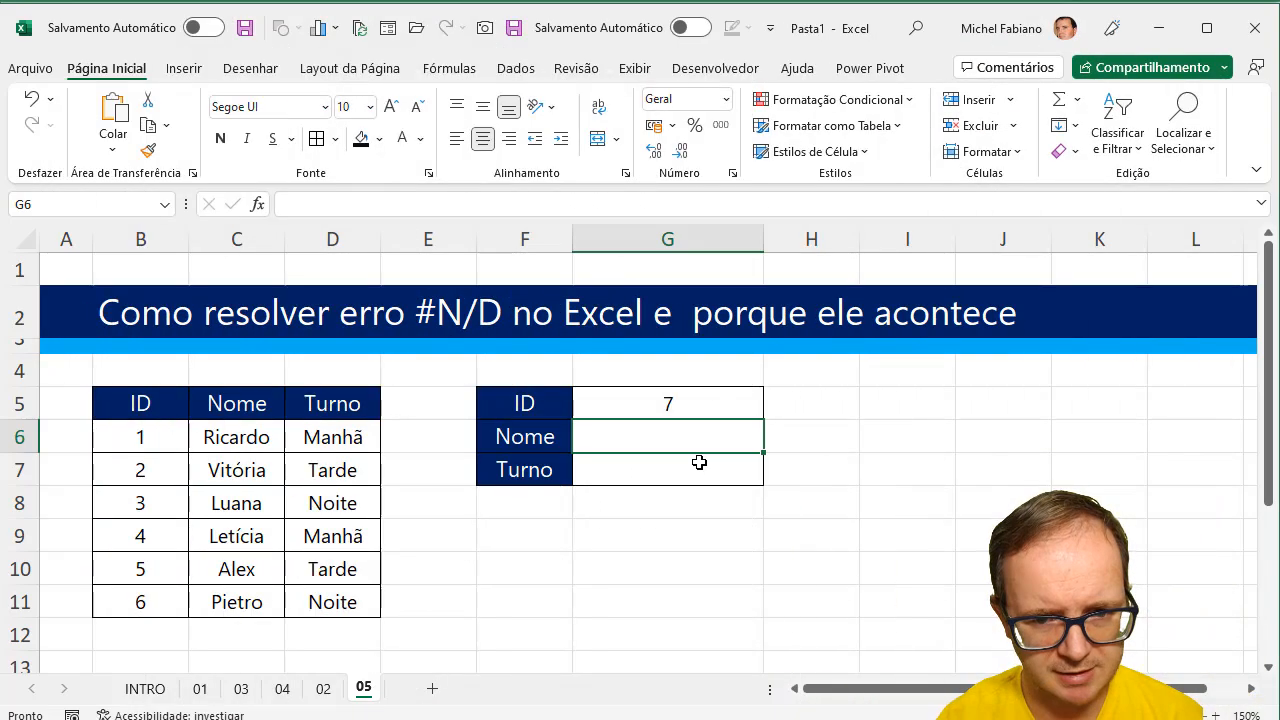
{"action": "left_click", "coordinate": [688, 403]}
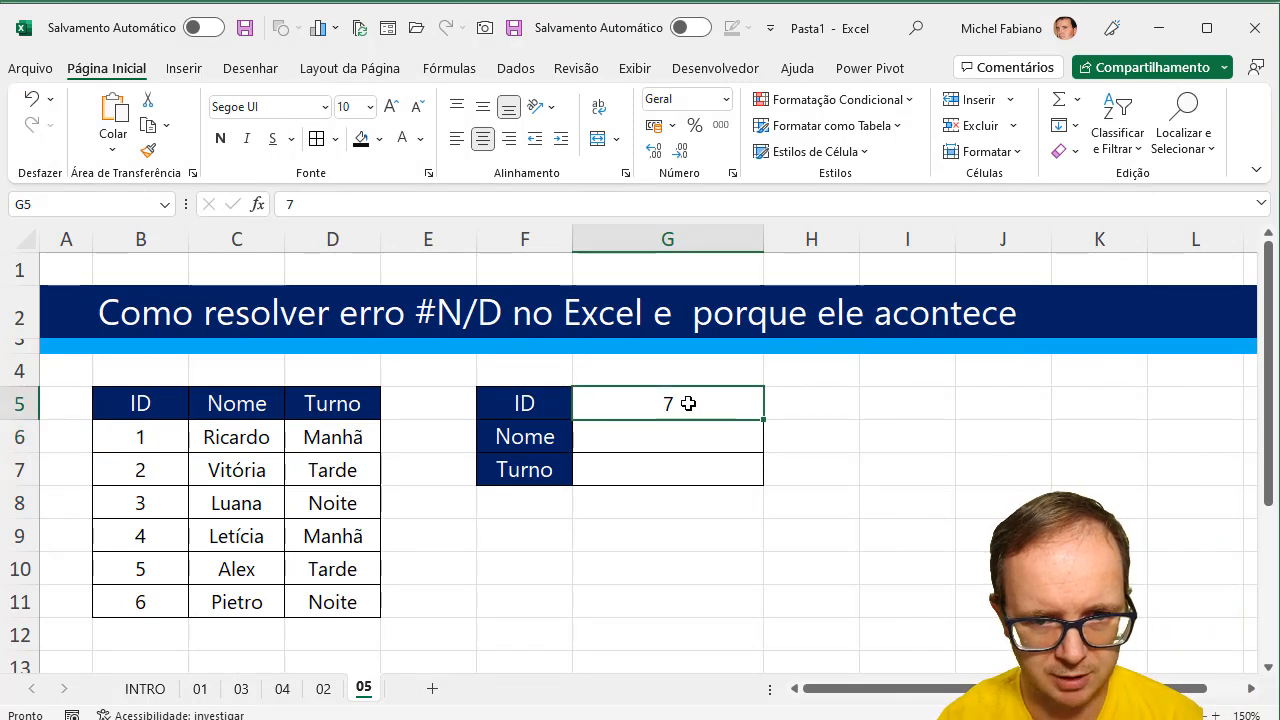
{"action": "double_click", "coordinate": [688, 403]}
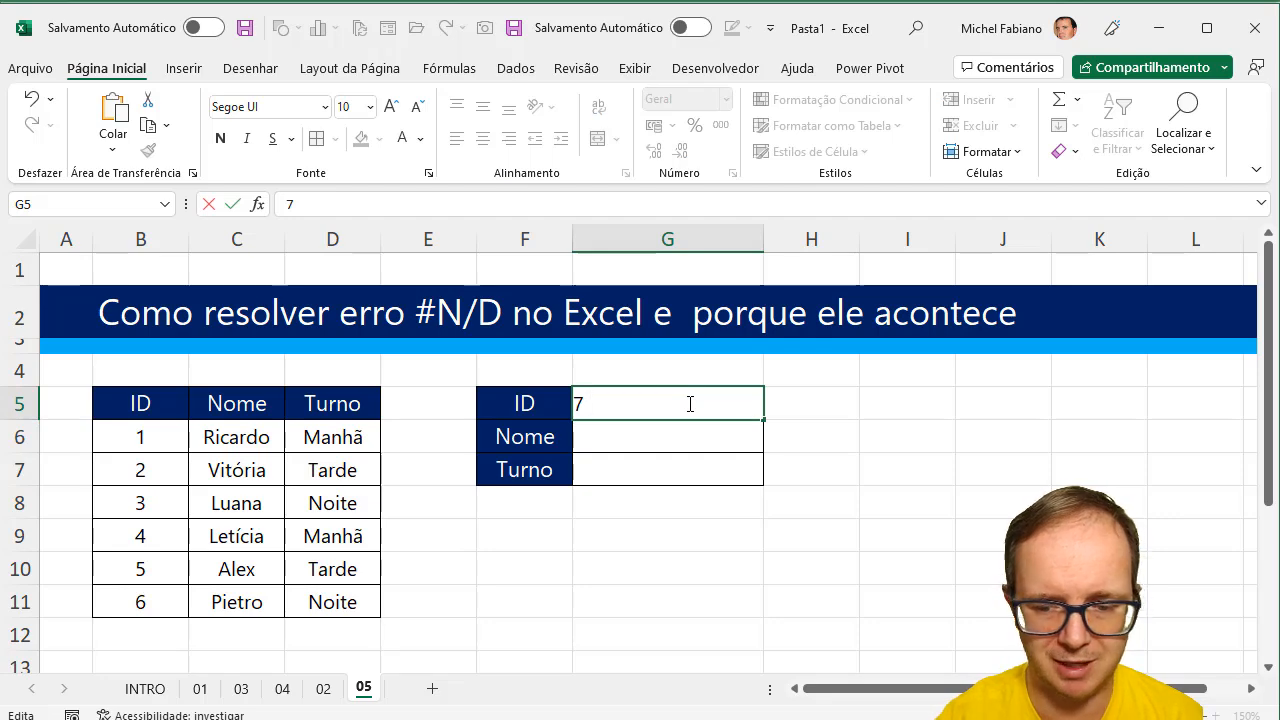
{"action": "key", "text": "Return"}
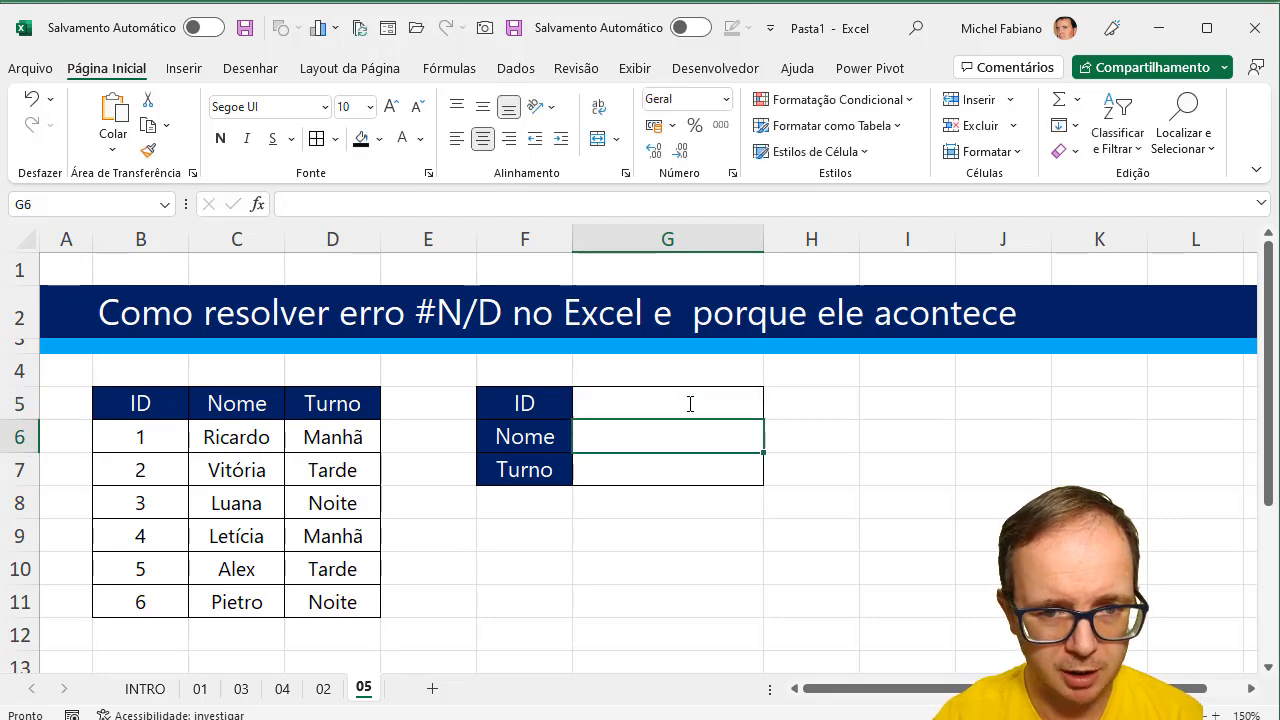
Step: Enter =PROCV(G5;B6:C11;2;0) in G6 to look up the Nome by ID
{"action": "type", "text": "=procv("}
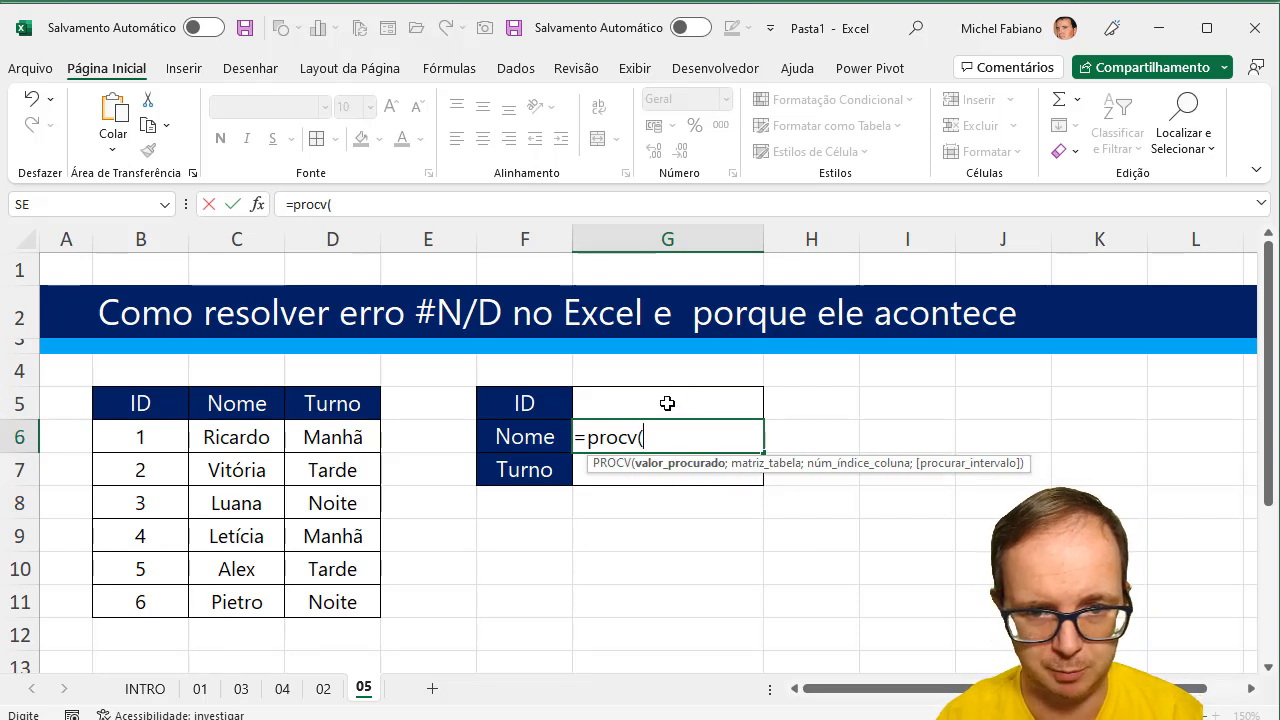
{"action": "left_click", "coordinate": [665, 404]}
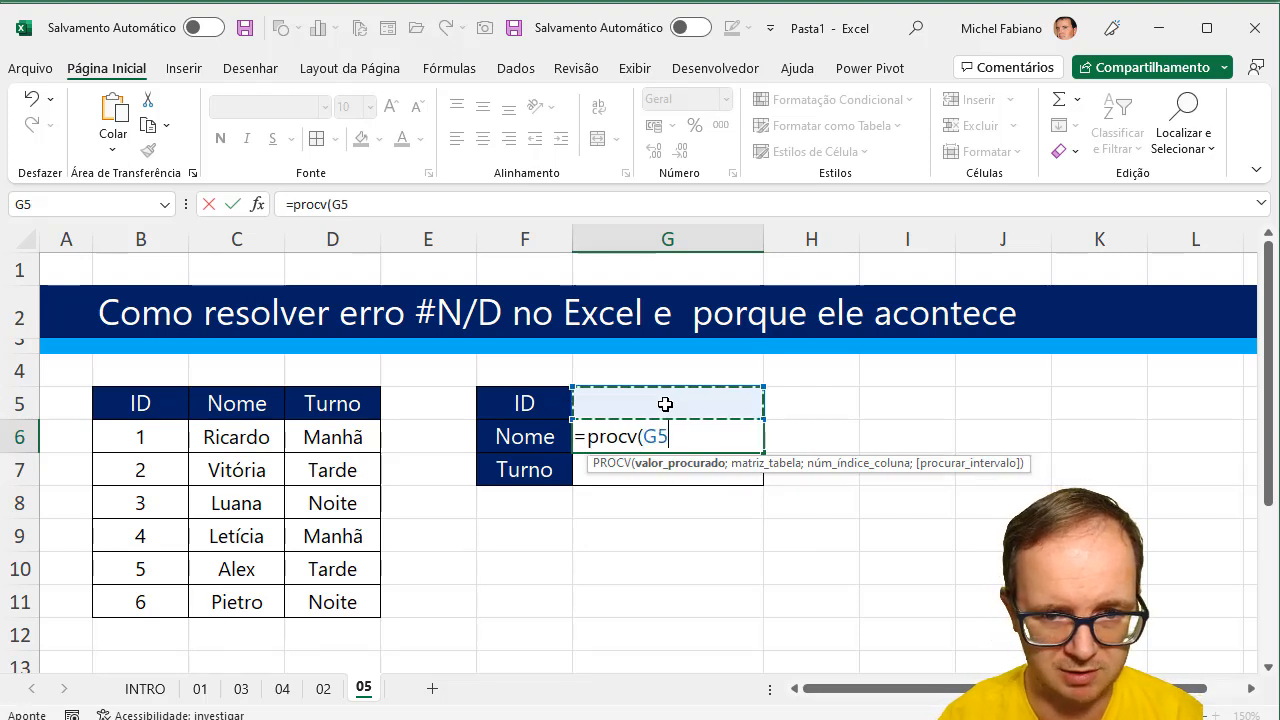
{"action": "type", "text": ";"}
{"action": "left_click_drag", "start_coordinate": [140, 432], "coordinate": [233, 612]}
{"action": "type", "text": ";"}
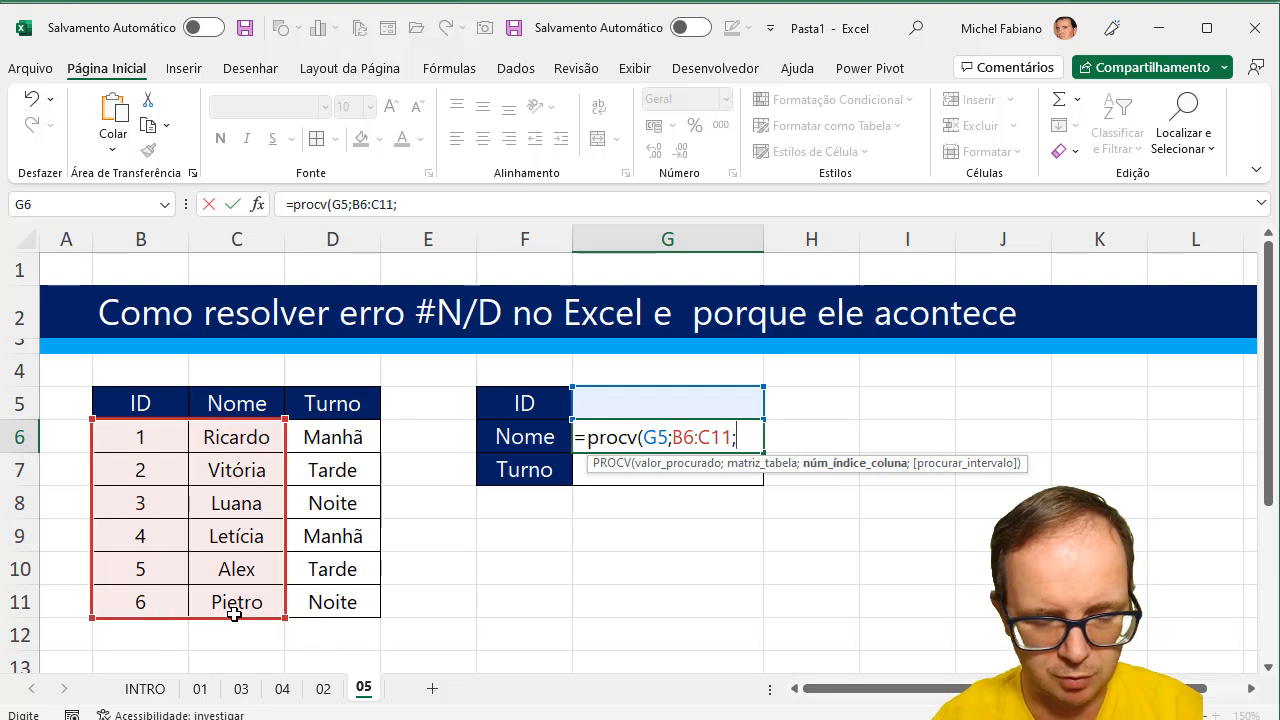
{"action": "type", "text": "2;0"}
{"action": "key", "text": "Return"}
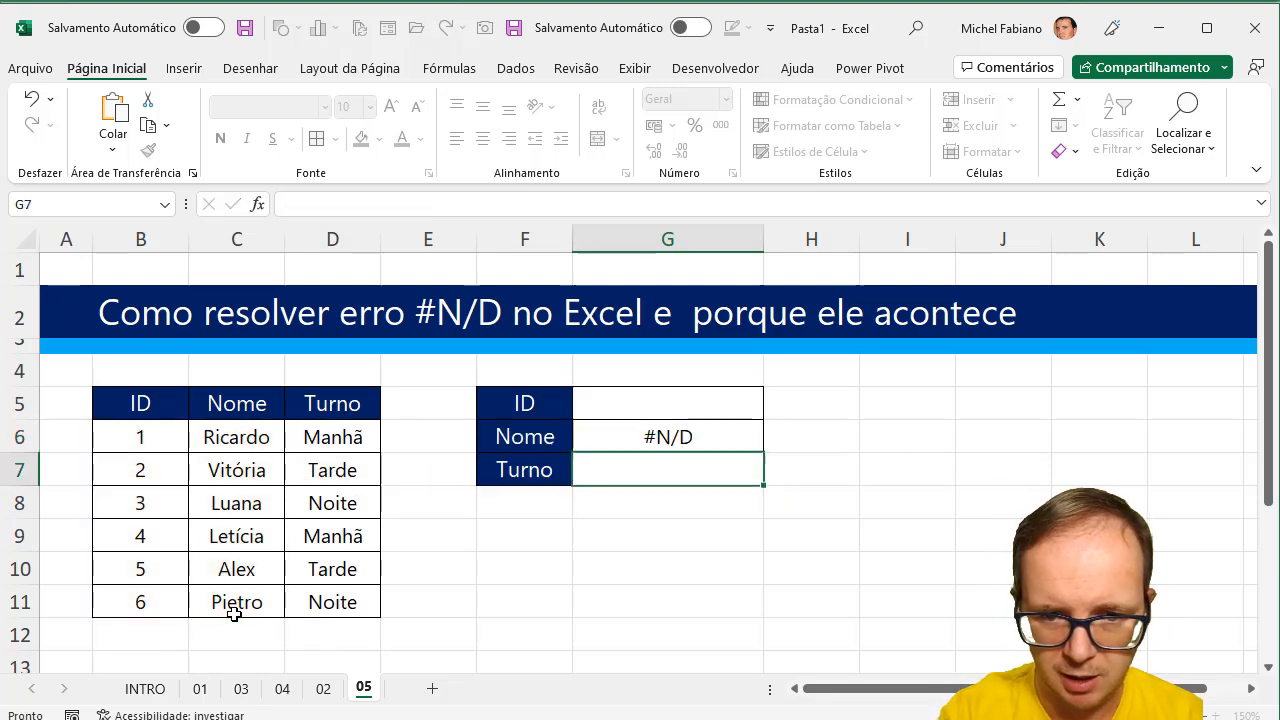
Step: Test the PROCV Nome lookup by entering 1 as the ID in G5 and re-confirming the cell
{"action": "left_click", "coordinate": [674, 409]}
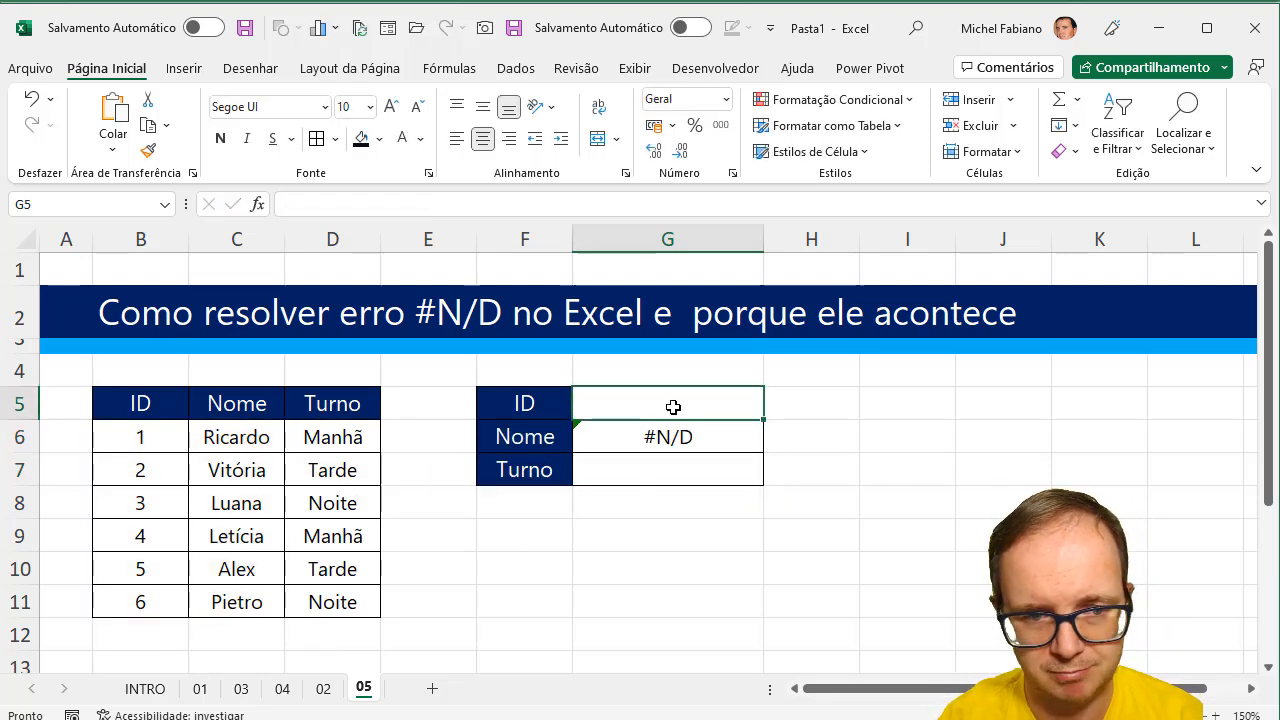
{"action": "type", "text": "1"}
{"action": "key", "text": "Return"}
{"action": "left_click", "coordinate": [674, 405]}
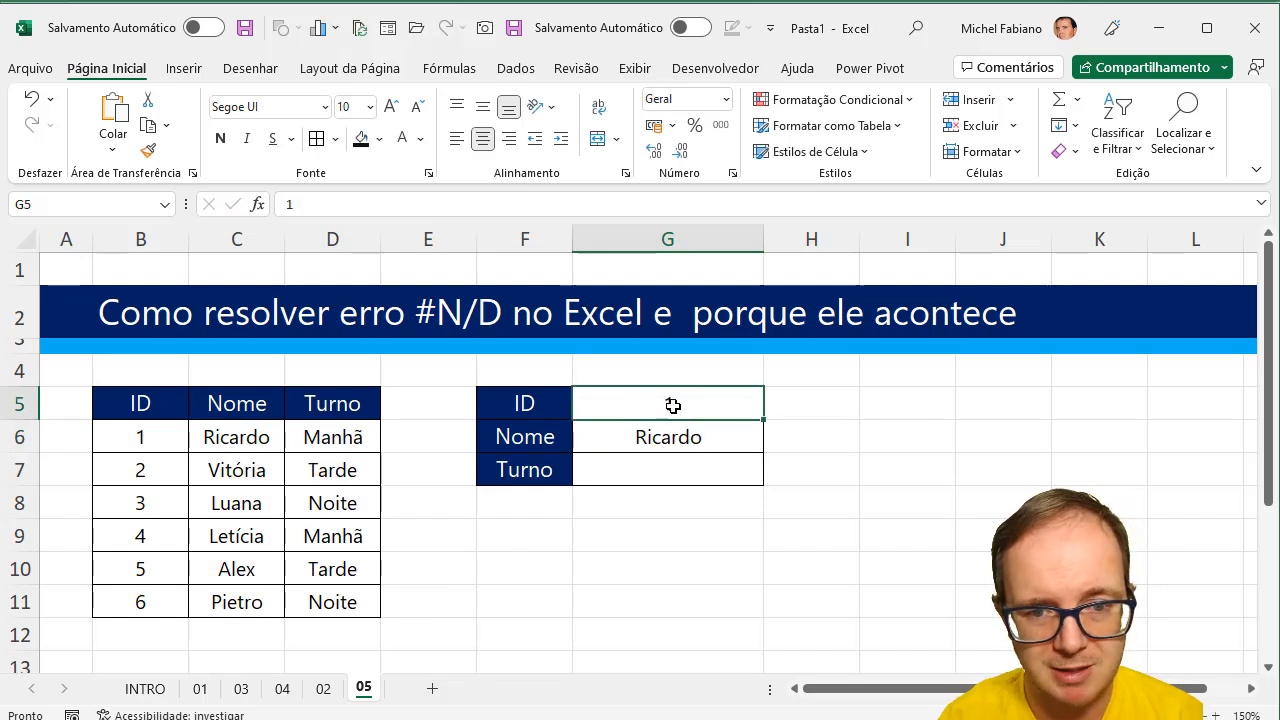
{"action": "double_click", "coordinate": [673, 405]}
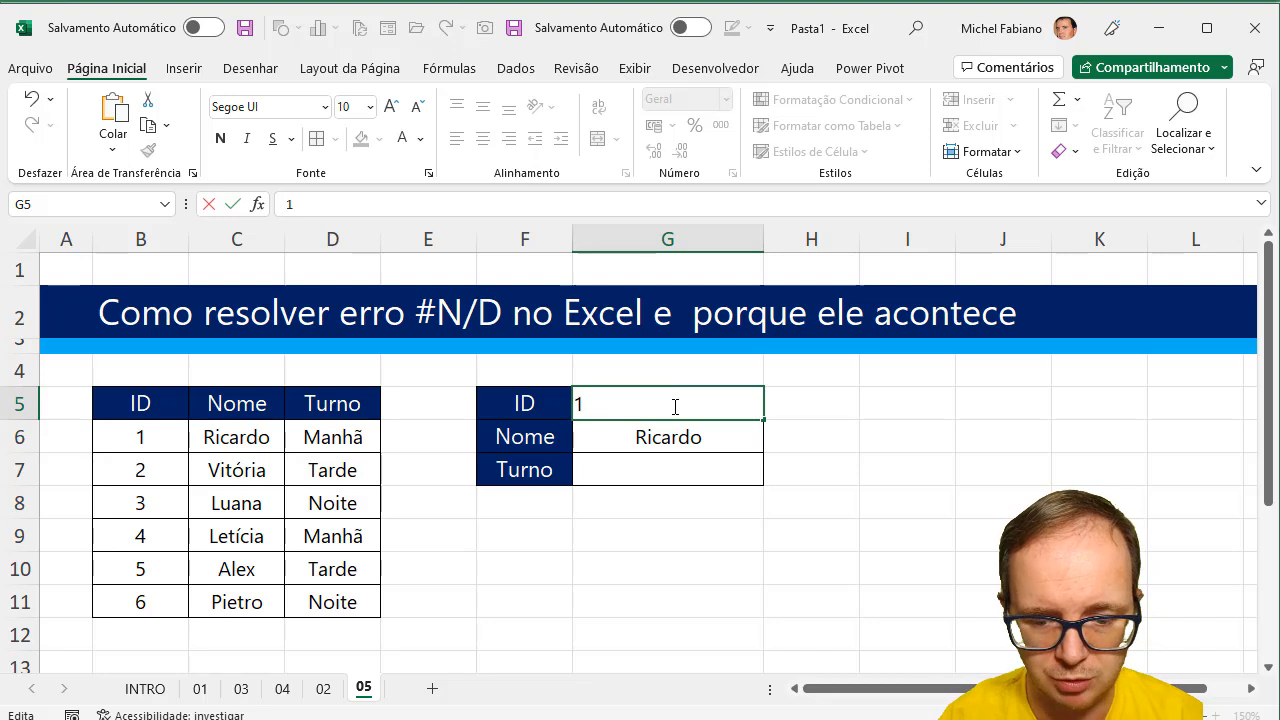
{"action": "key", "text": "Return"}
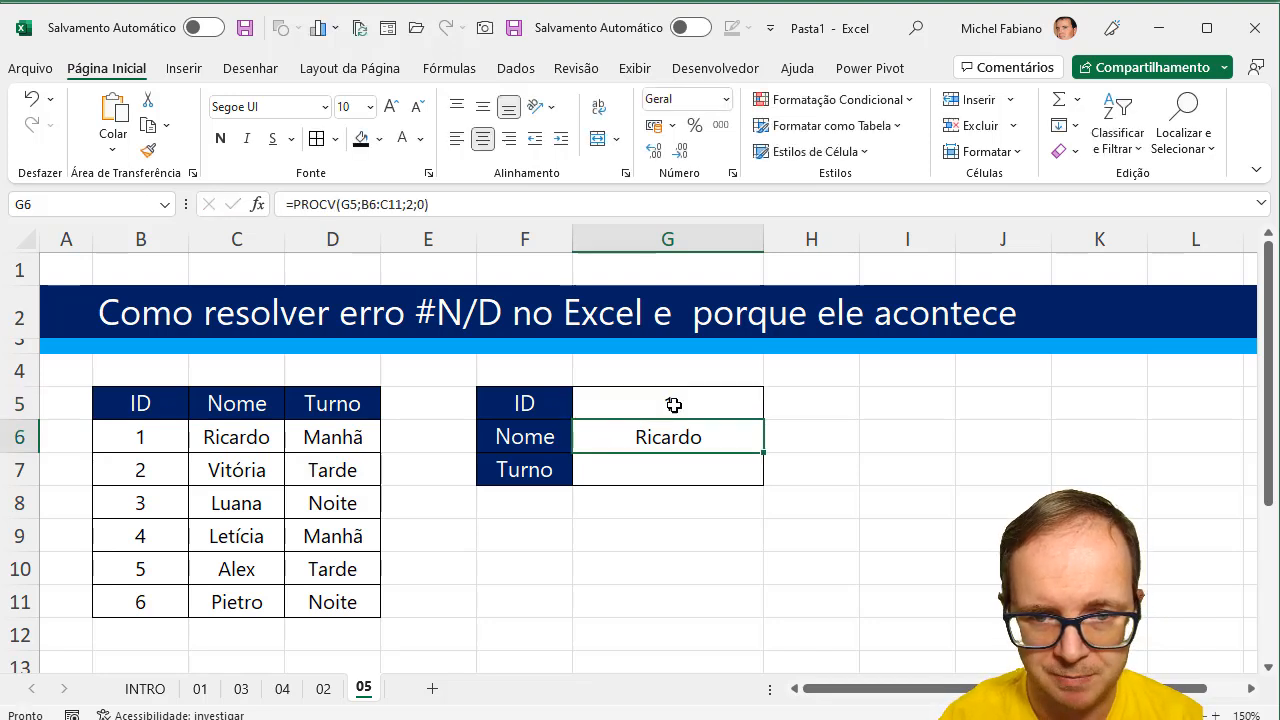
Step: Set the number format of ID cell G5 to Texto and re-enter its value so it is stored as text
{"action": "left_click", "coordinate": [673, 405]}
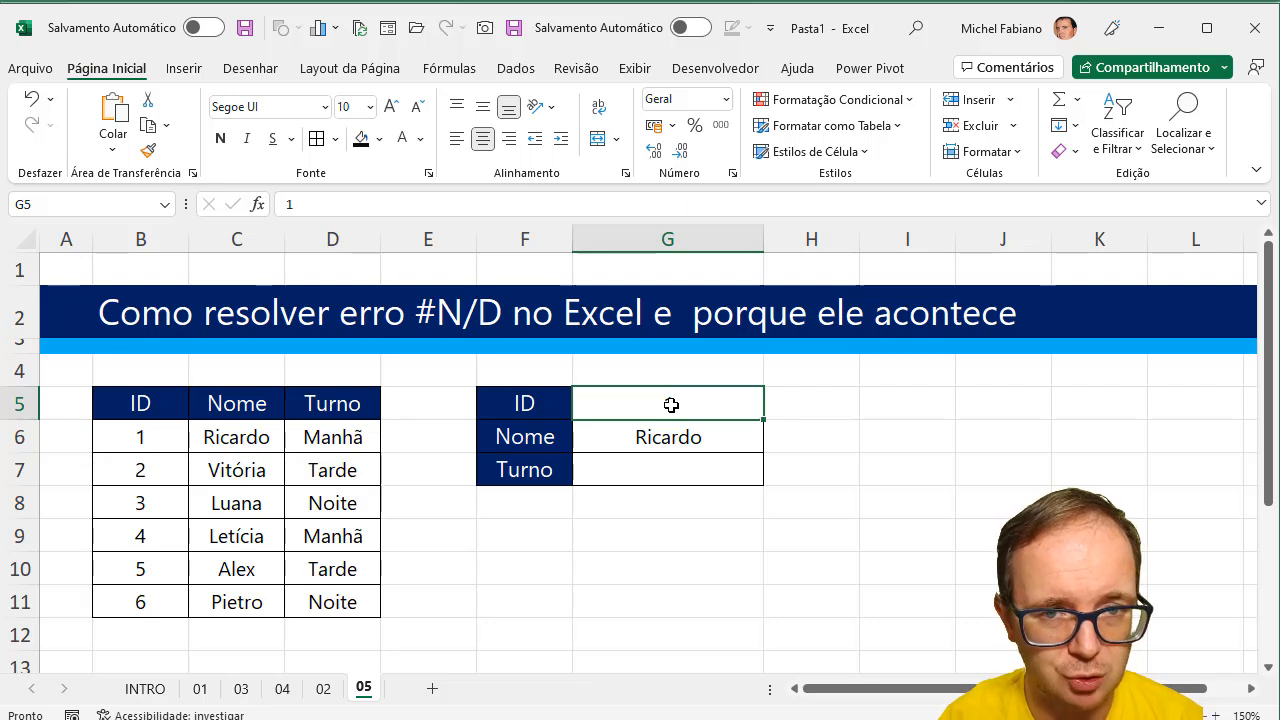
{"action": "left_click", "coordinate": [727, 100]}
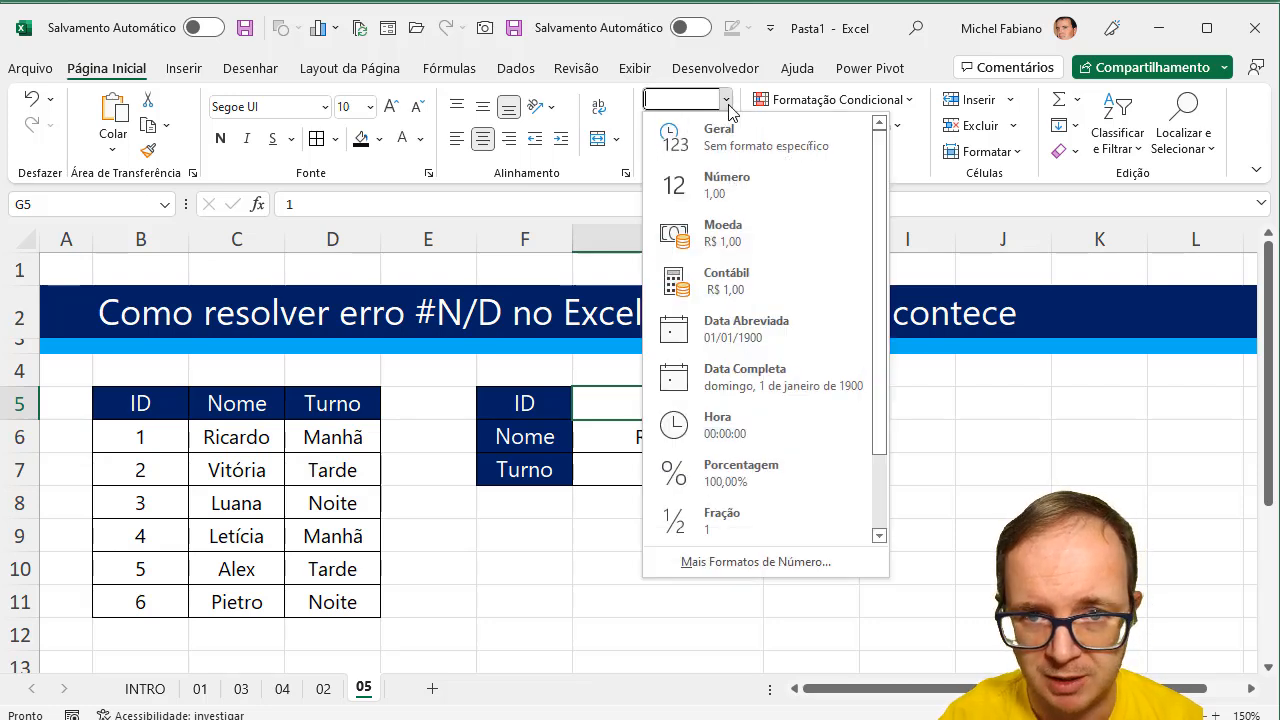
{"action": "left_click", "coordinate": [879, 461]}
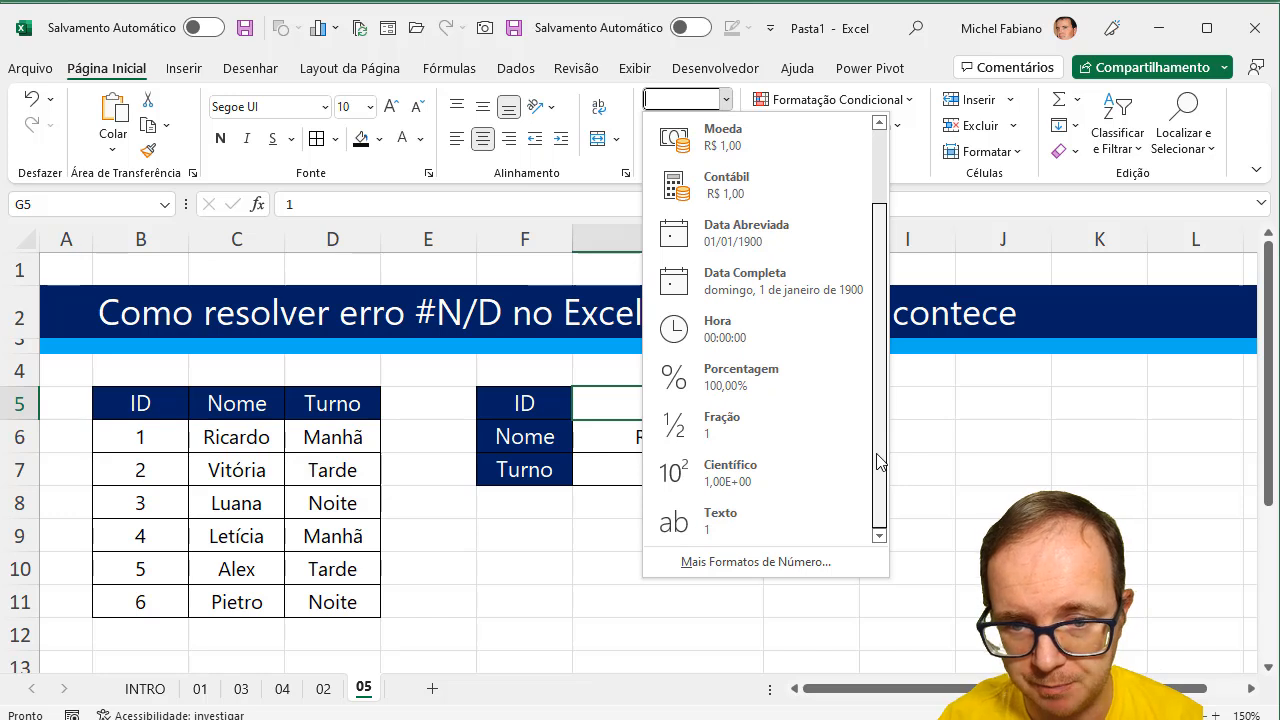
{"action": "left_click", "coordinate": [716, 524]}
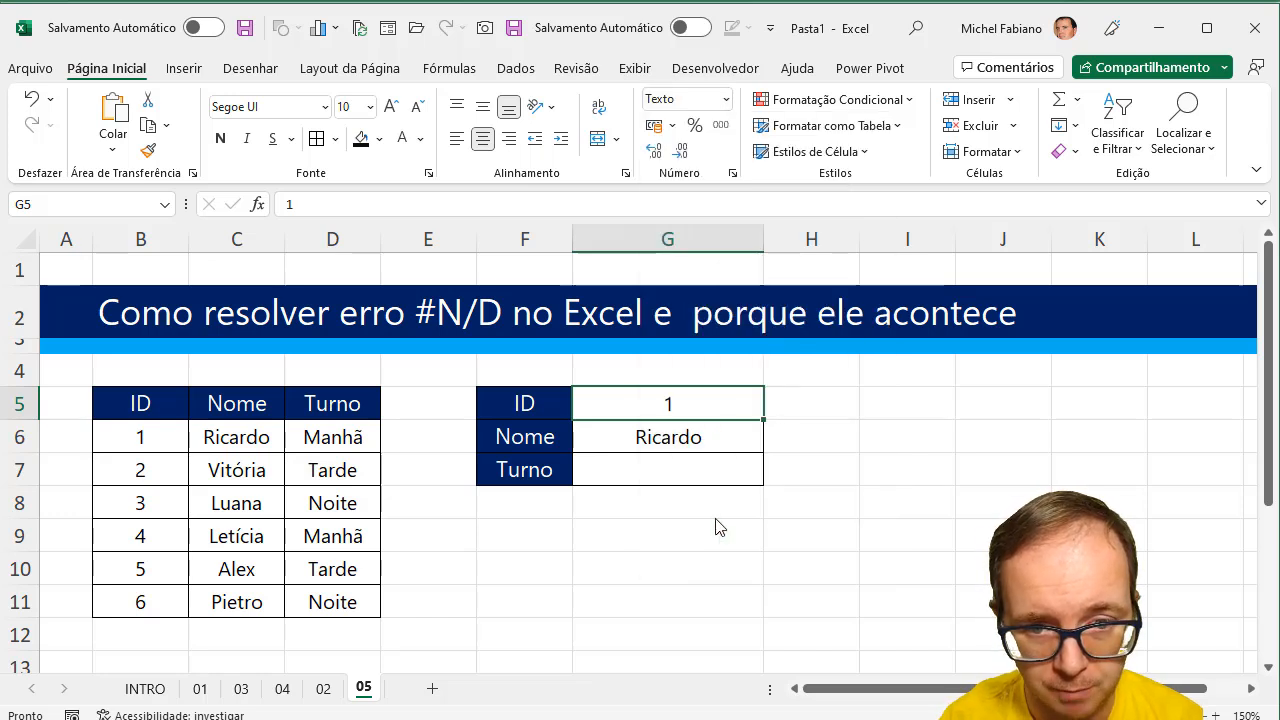
{"action": "double_click", "coordinate": [707, 408]}
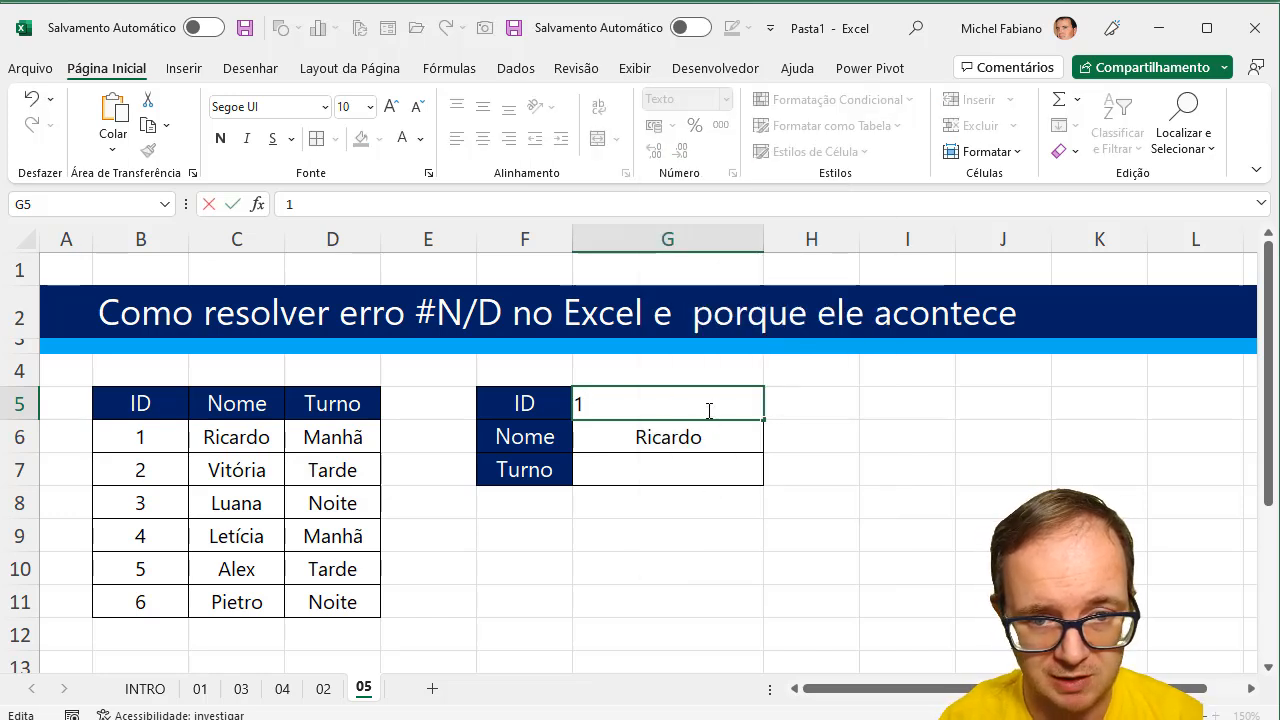
{"action": "key", "text": "Return"}
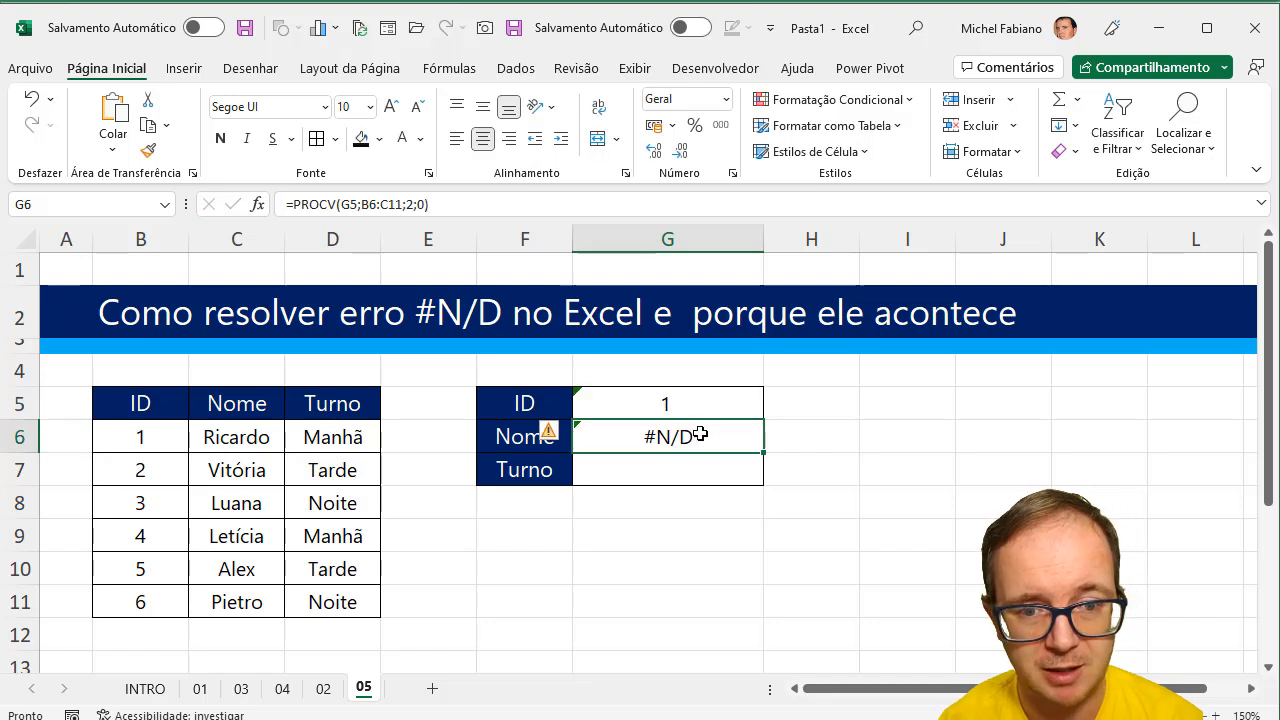
Step: Wrap the lookup value in G6 with ARRUMAR, making the formula =PROCV(ARRUMAR(G5);B6:C11;2;0), and reselect the cell
{"action": "double_click", "coordinate": [695, 440]}
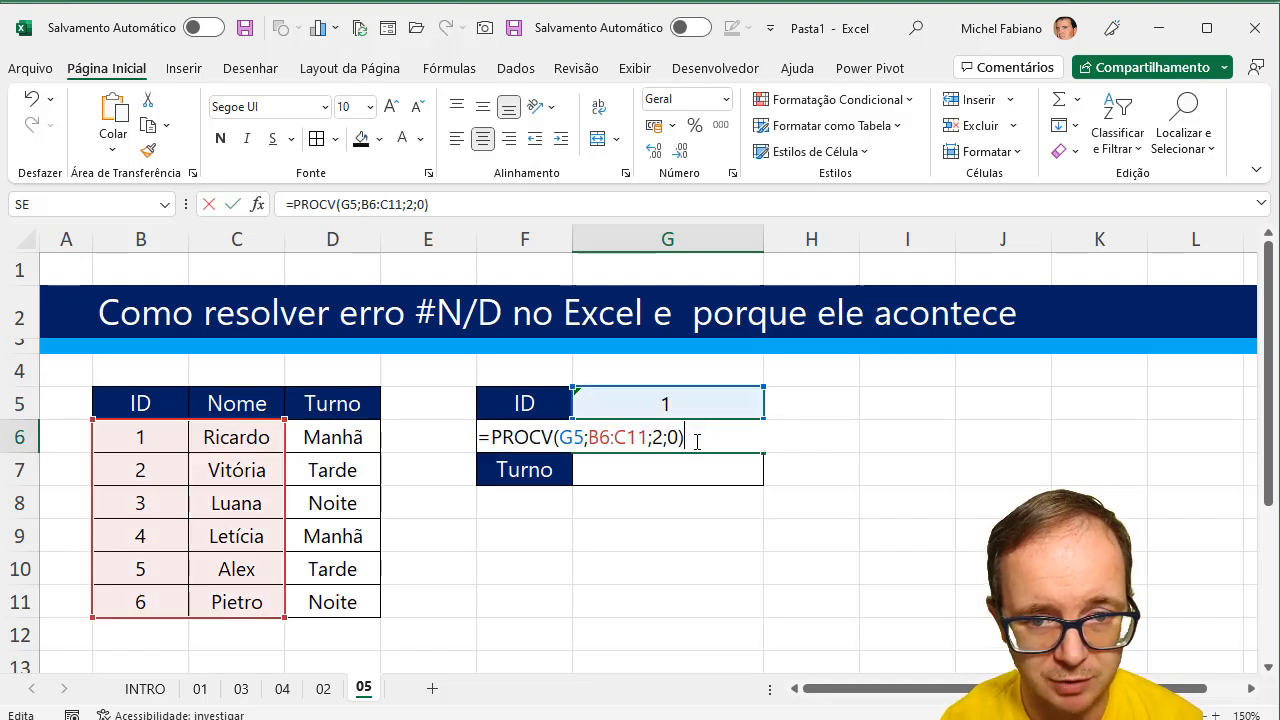
{"action": "left_click", "coordinate": [558, 437]}
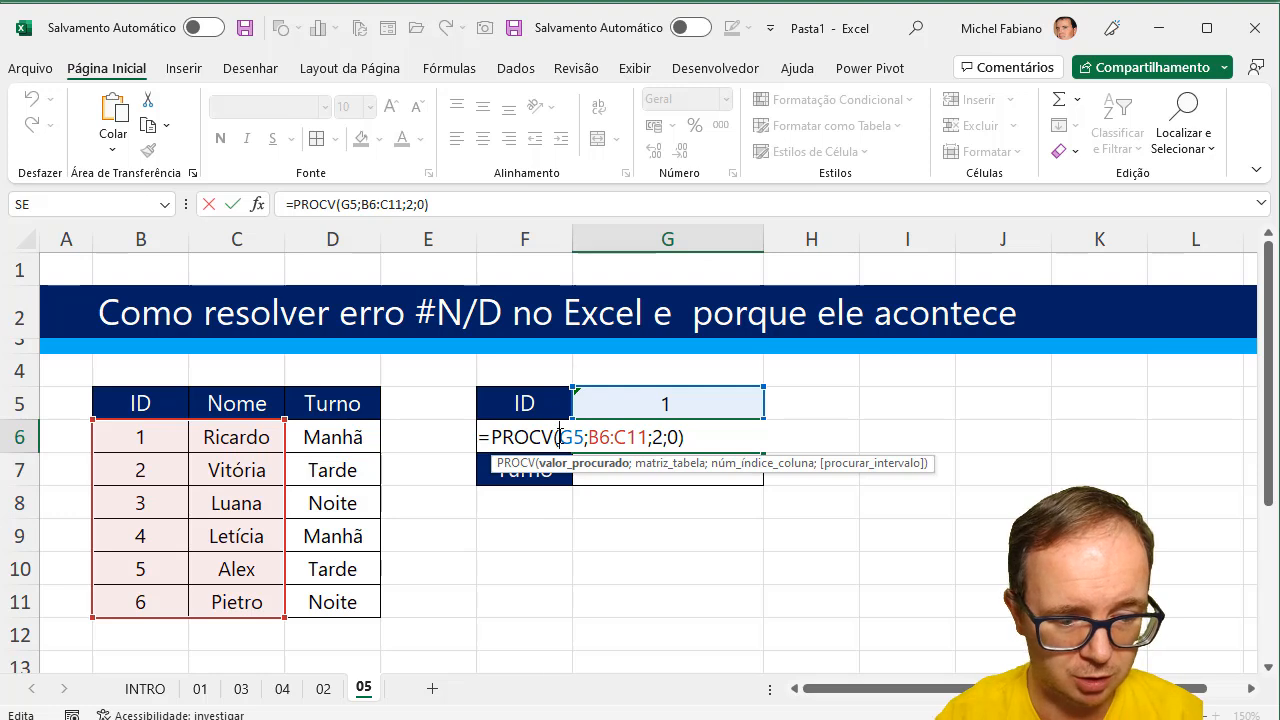
{"action": "type", "text": "arrumar"}
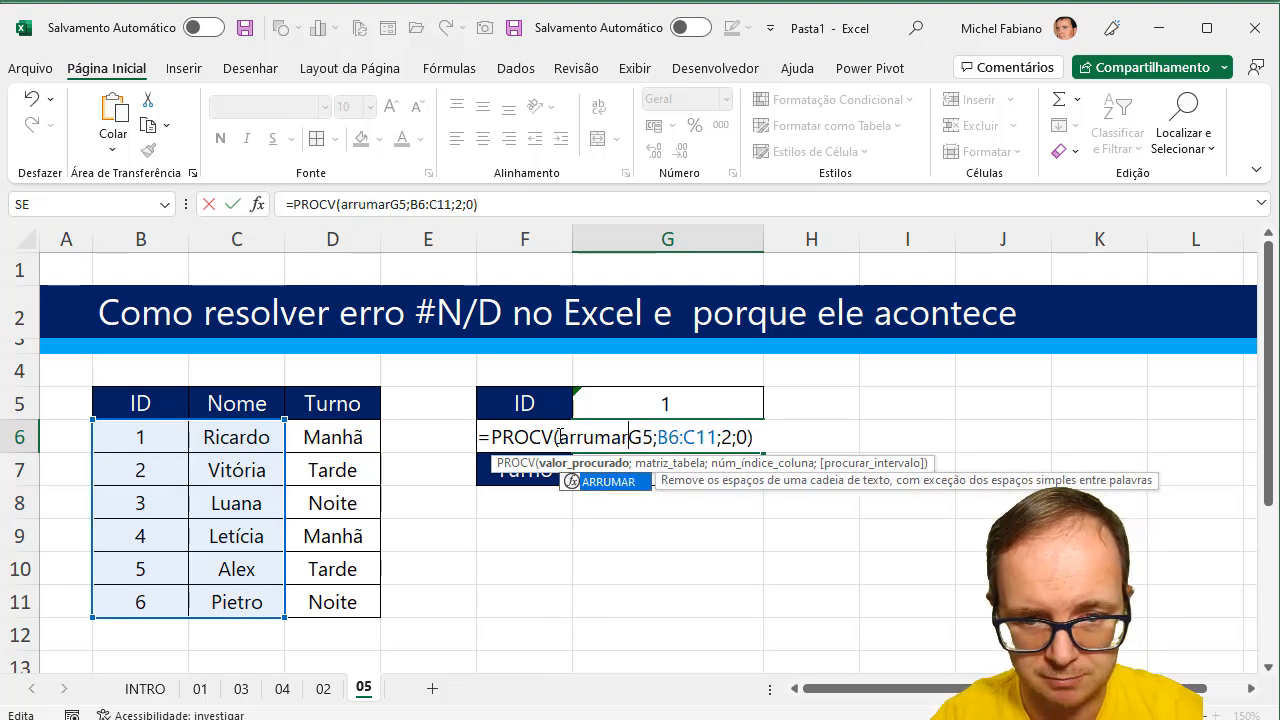
{"action": "type", "text": "("}
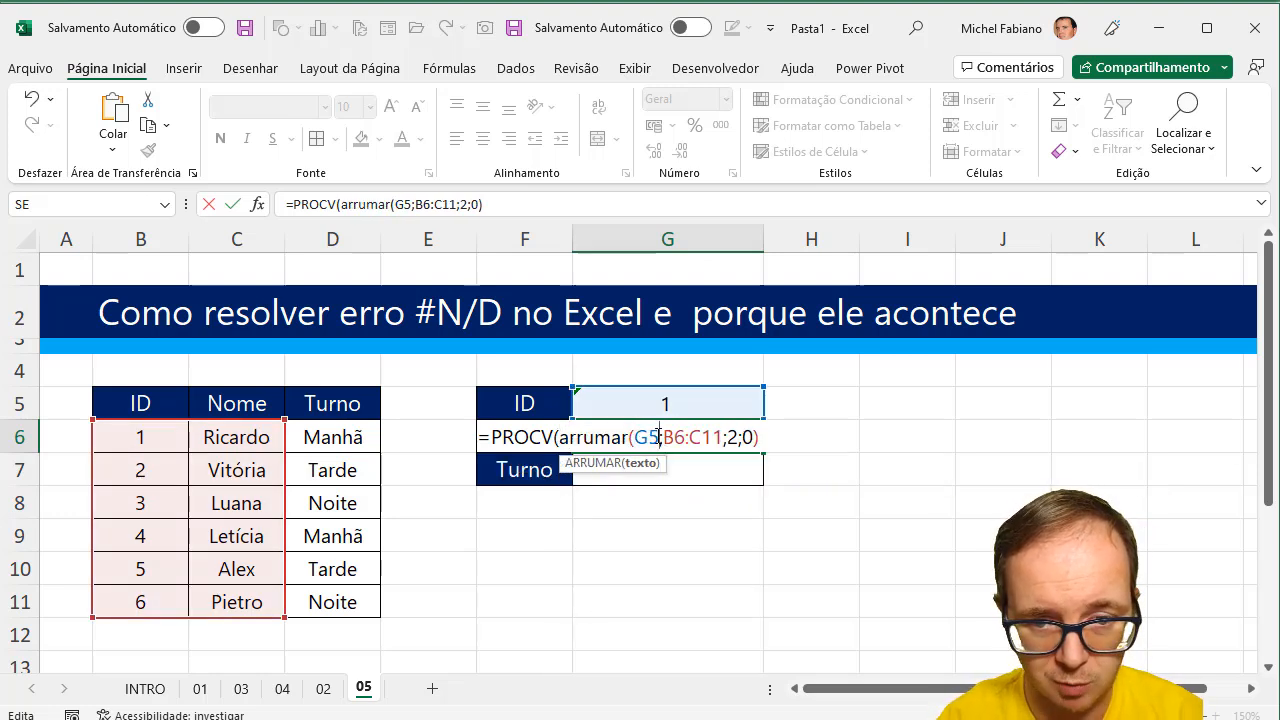
{"action": "type", "text": ")"}
{"action": "key", "text": "Return"}
{"action": "left_click", "coordinate": [655, 437]}
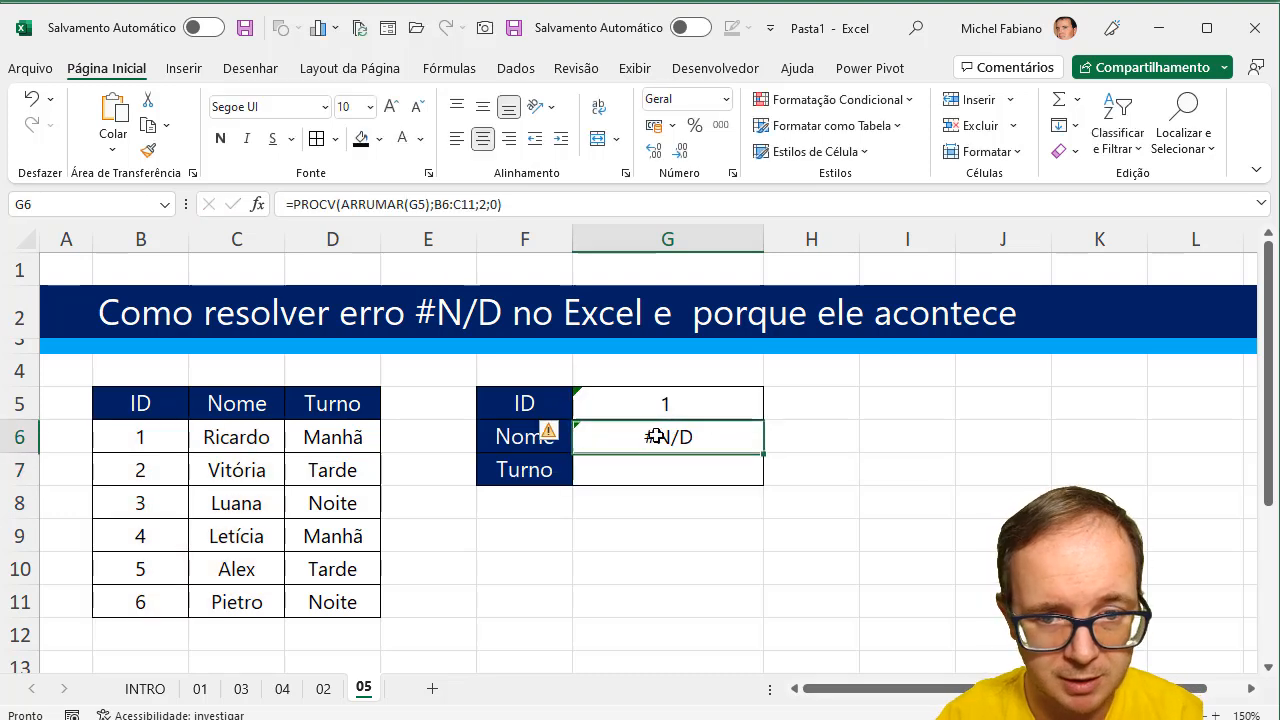
Step: Multiply the trimmed lookup value in G6 by 1, making the formula =PROCV(ARRUMAR(G5)*1;B6:C11;2;0), and reselect the cell
{"action": "double_click", "coordinate": [655, 437]}
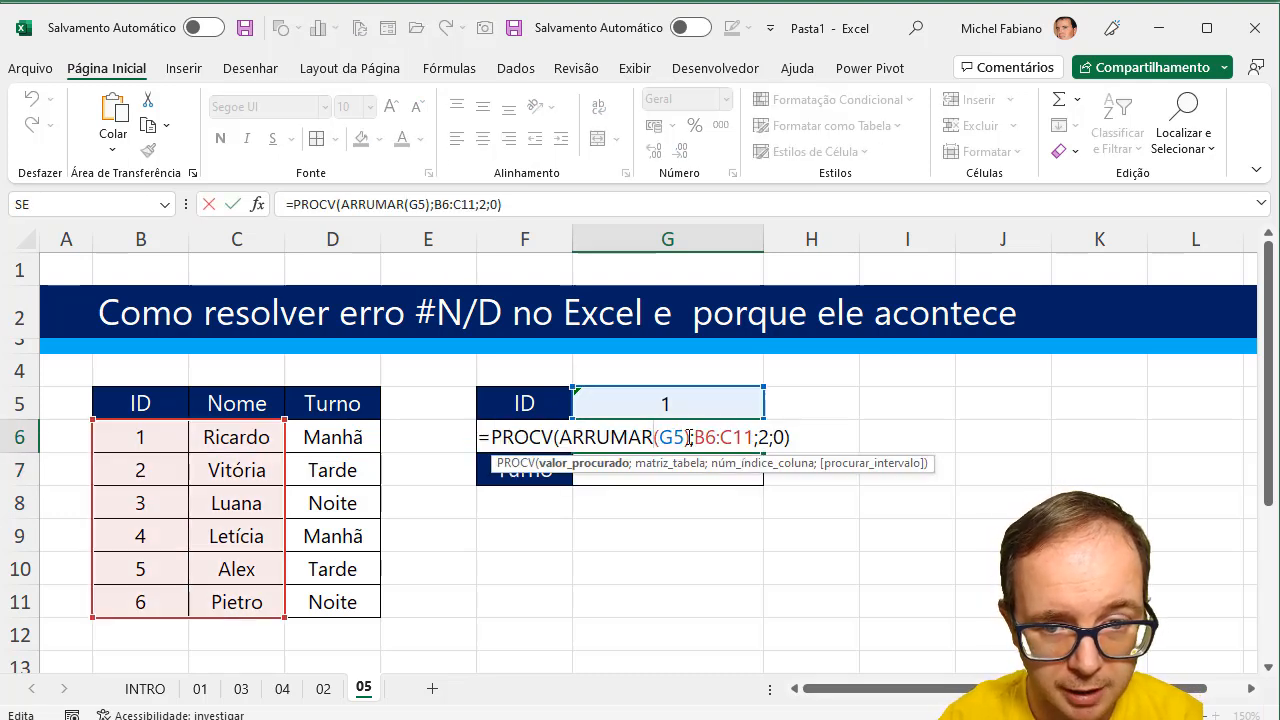
{"action": "left_click", "coordinate": [690, 437]}
{"action": "type", "text": "*1"}
{"action": "key", "text": "Return"}
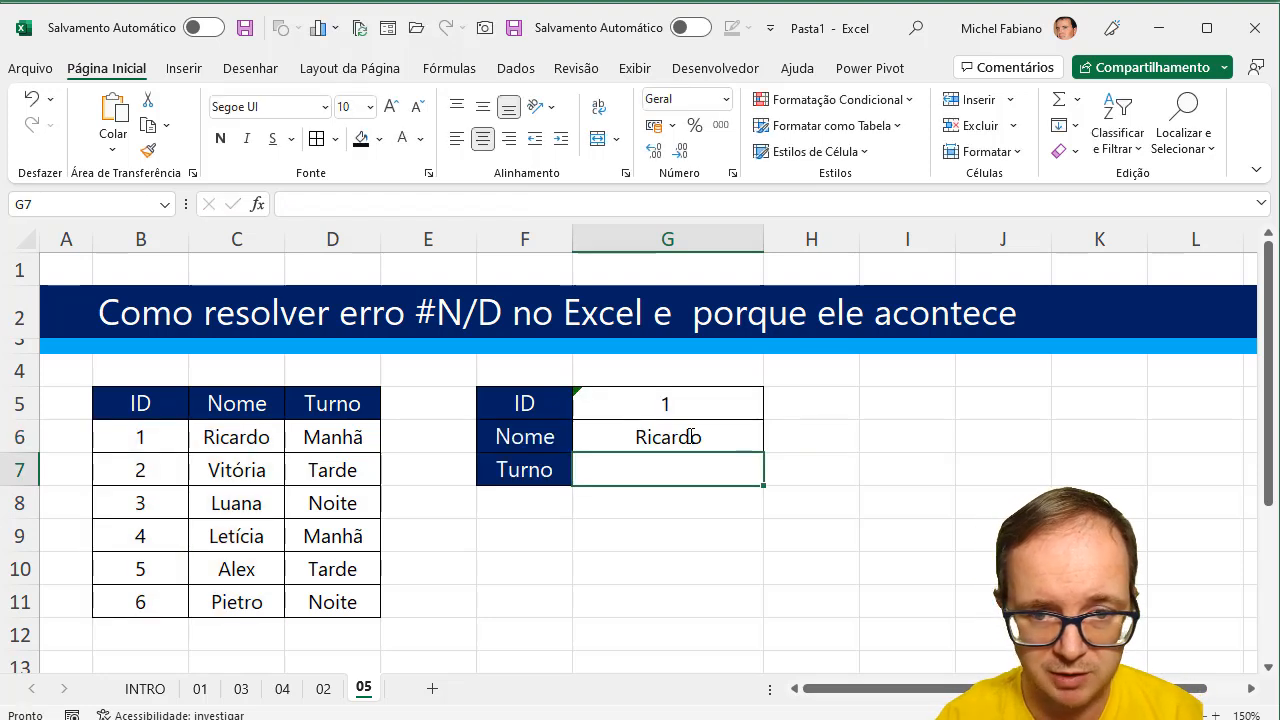
{"action": "left_click", "coordinate": [708, 444]}
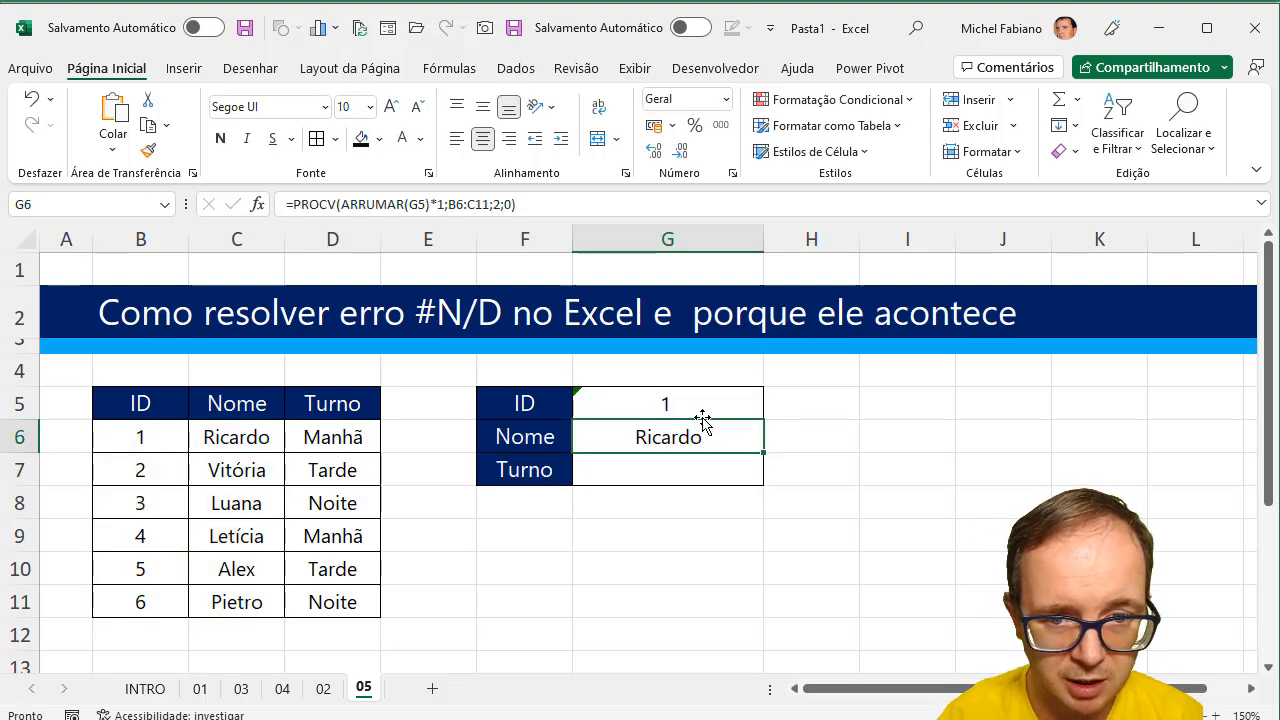
Step: Test the corrected Nome lookup by entering the IDs 2, 3 and 7 one after another in G5
{"action": "left_click", "coordinate": [697, 405]}
{"action": "type", "text": "2"}
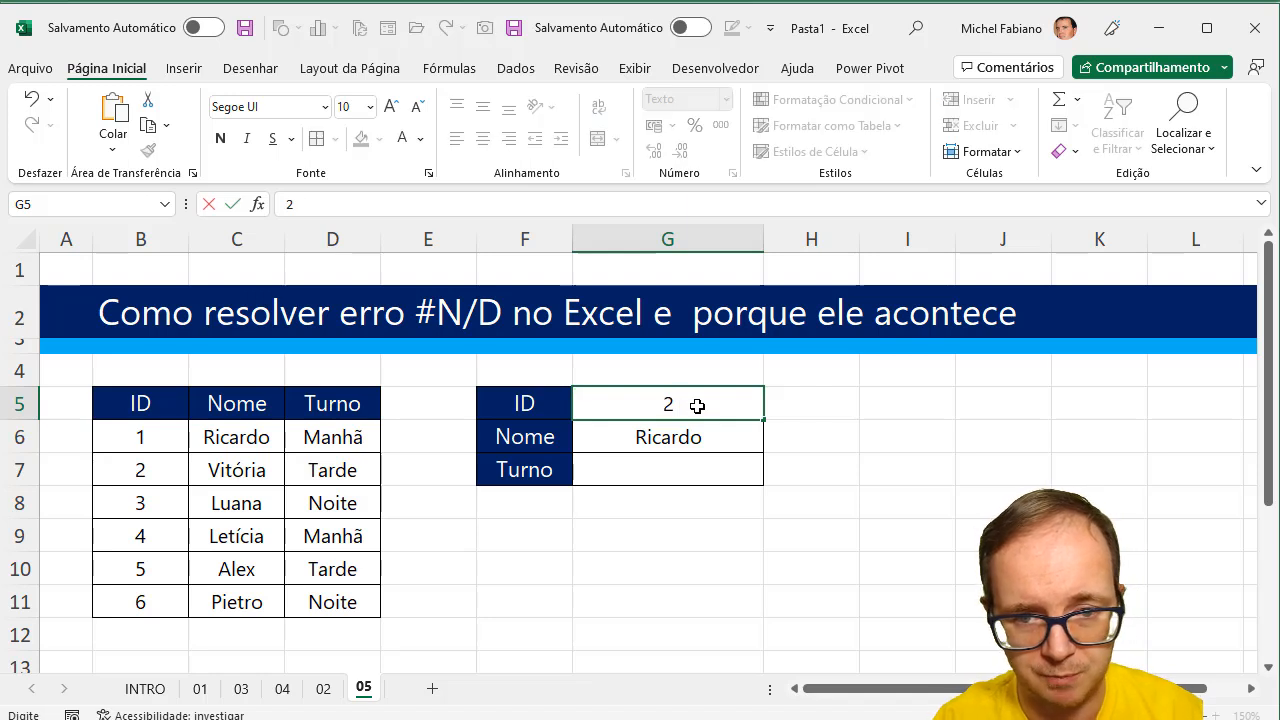
{"action": "key", "text": "Return"}
{"action": "left_click", "coordinate": [697, 405]}
{"action": "type", "text": "3"}
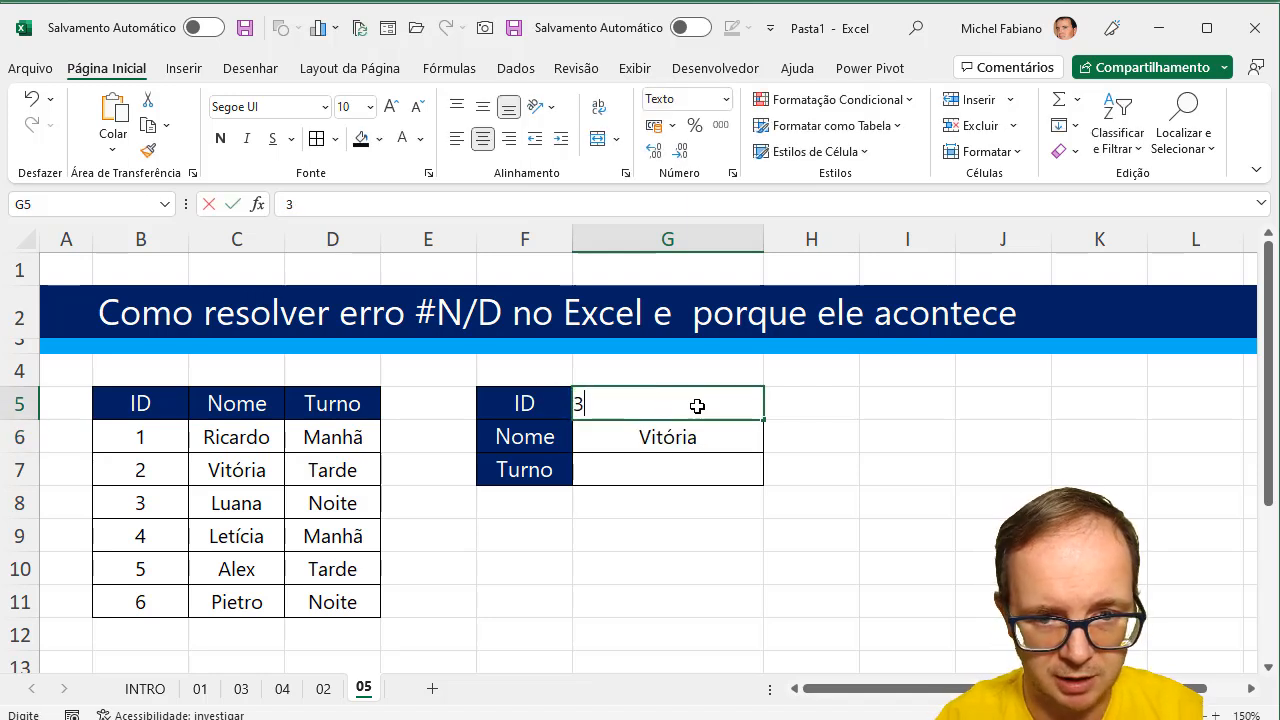
{"action": "key", "text": "Return"}
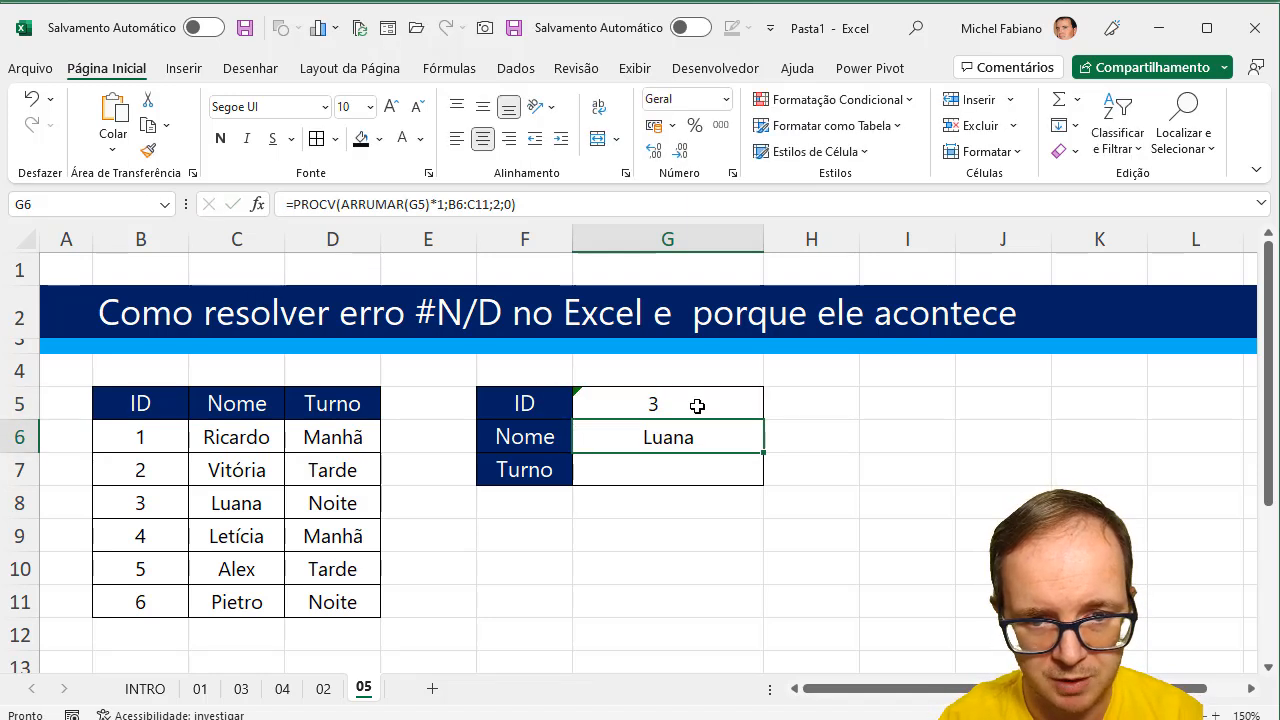
{"action": "left_click", "coordinate": [697, 405]}
{"action": "type", "text": "7"}
{"action": "key", "text": "Return"}
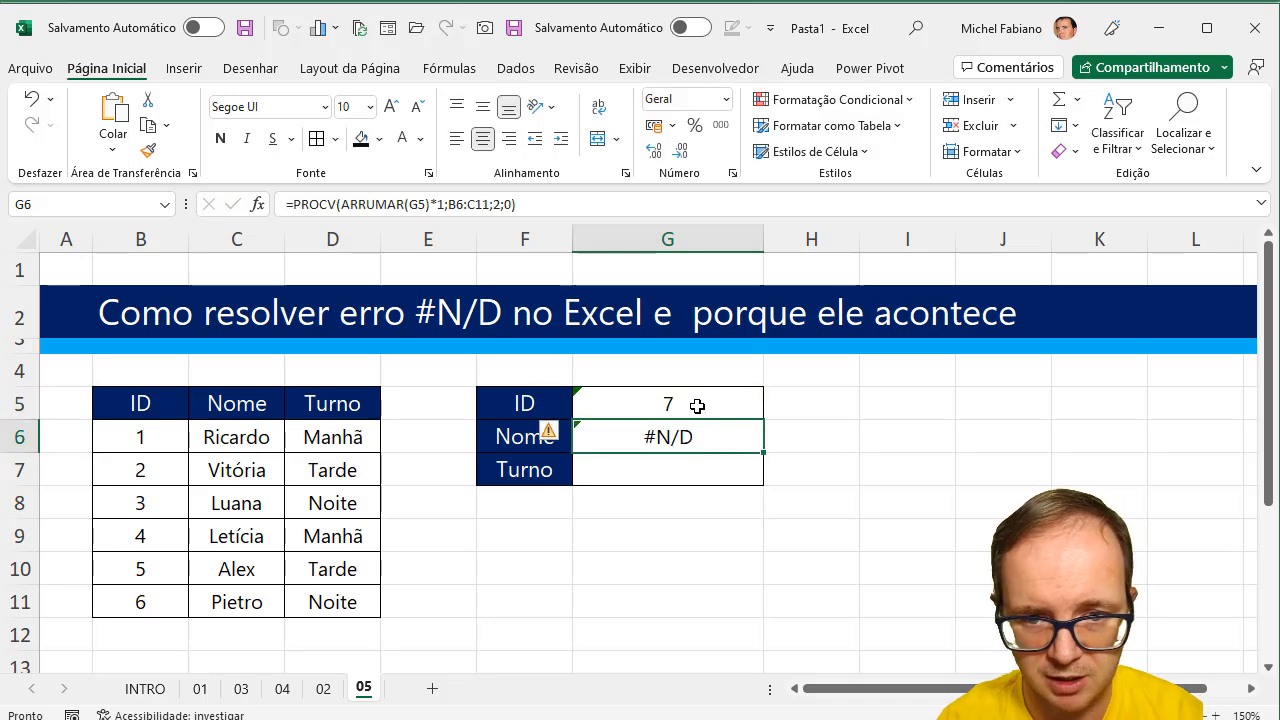
Step: Test the Nome lookup with the existing IDs 1, 2 and 5, entered in turn in G5
{"action": "left_click", "coordinate": [697, 405]}
{"action": "type", "text": "1"}
{"action": "key", "text": "Return"}
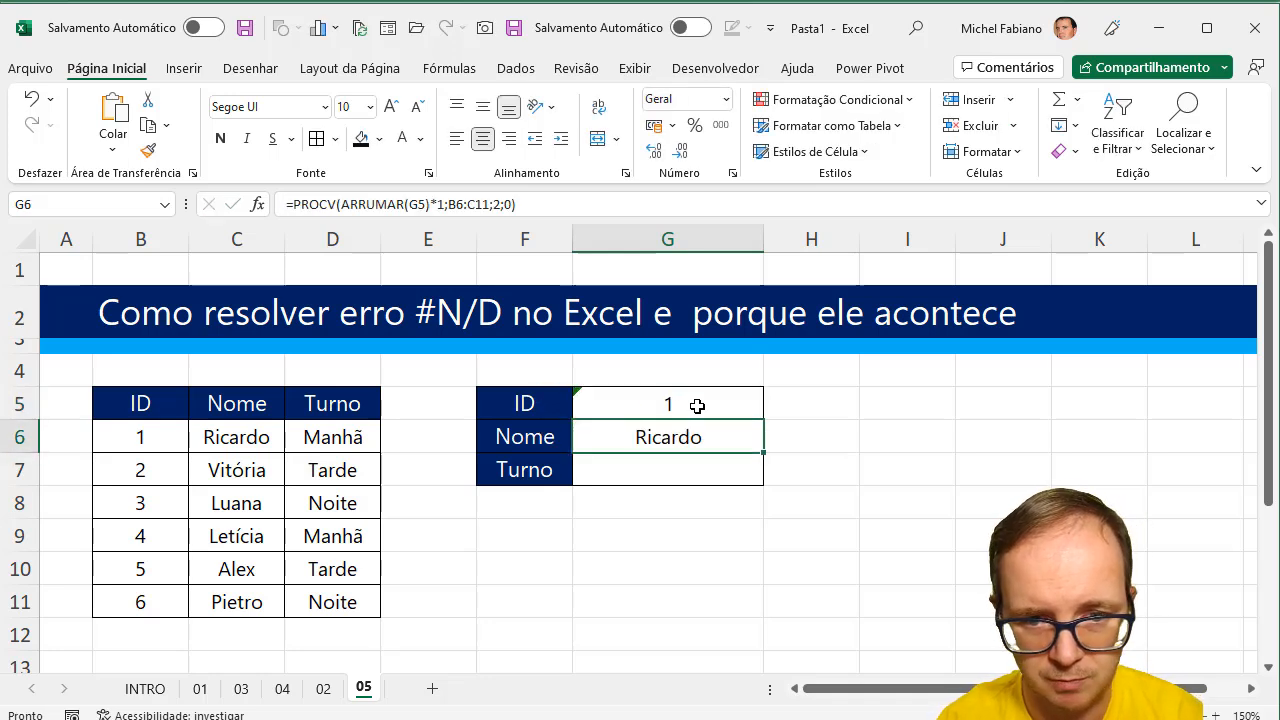
{"action": "left_click", "coordinate": [697, 405]}
{"action": "type", "text": "2"}
{"action": "key", "text": "Return"}
{"action": "left_click", "coordinate": [697, 405]}
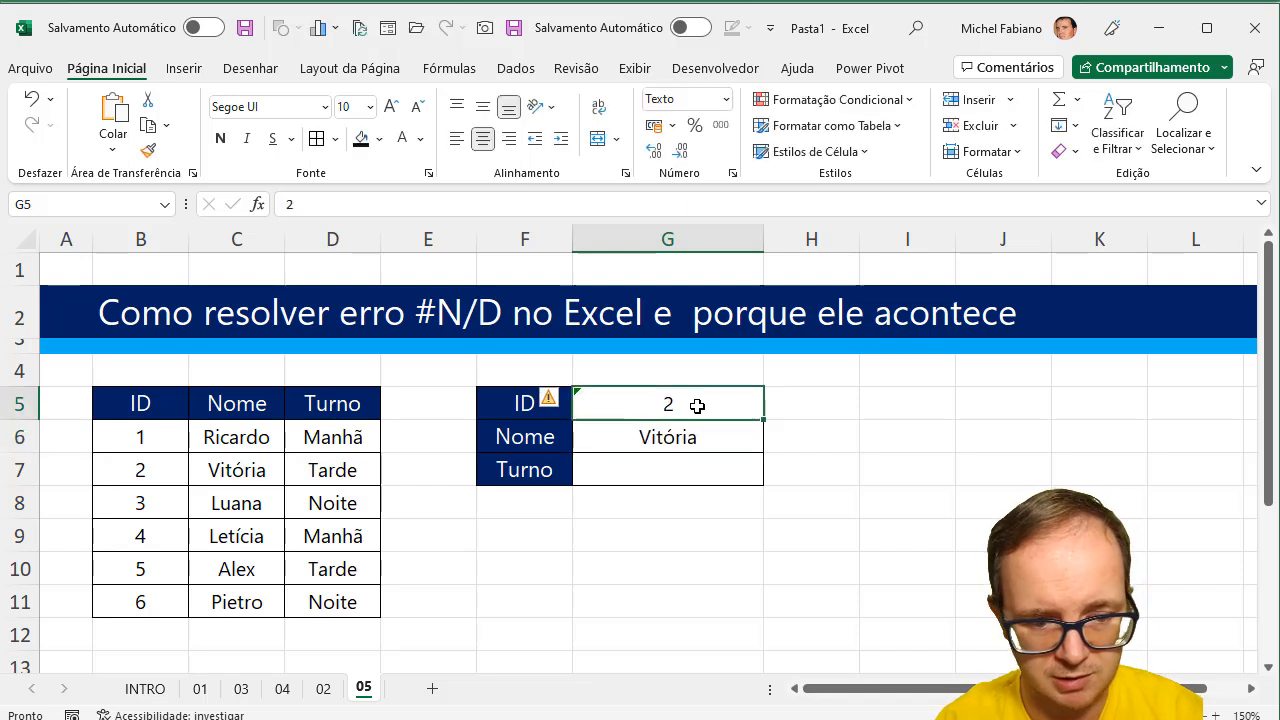
{"action": "type", "text": "5"}
{"action": "key", "text": "Return"}
Step: Add trailing spaces after the 5 in ID cell G5 to test the lookup with untrimmed text
{"action": "left_click", "coordinate": [697, 405]}
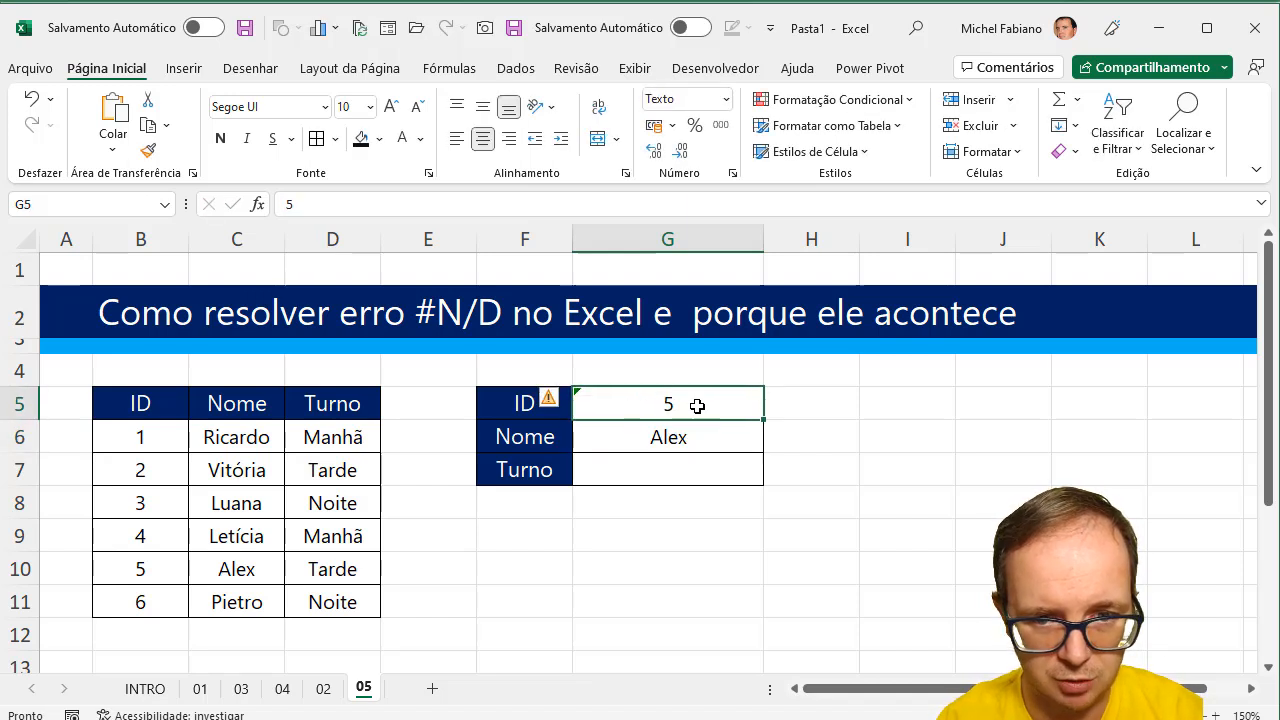
{"action": "double_click", "coordinate": [699, 406]}
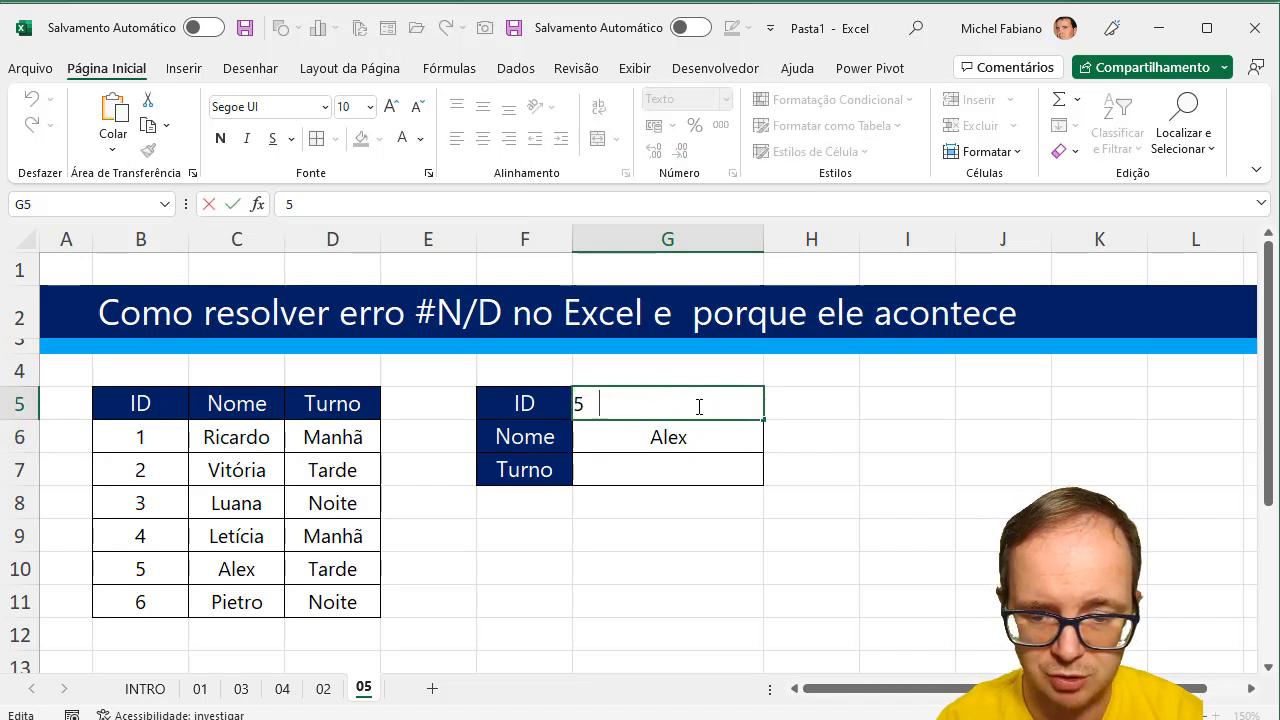
{"action": "key", "text": "Return"}
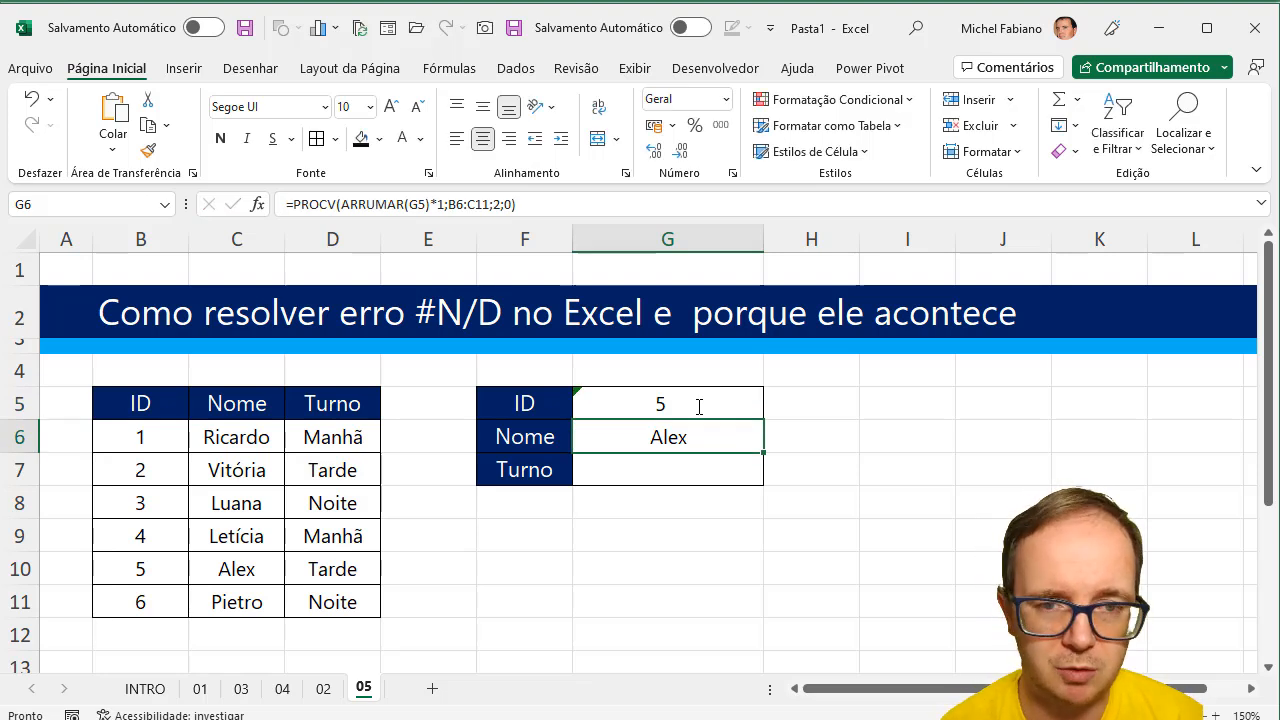